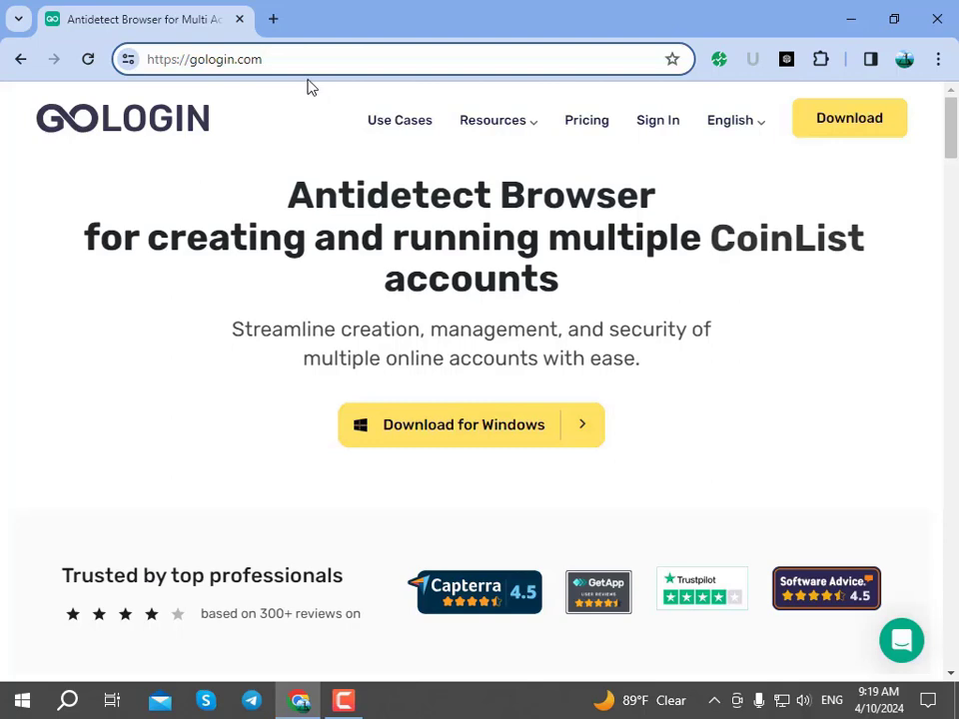
Step: Examine the GoLogin homepage, including its feature overview and the section on anonymous surfing
scroll(258, 258, down, 1)
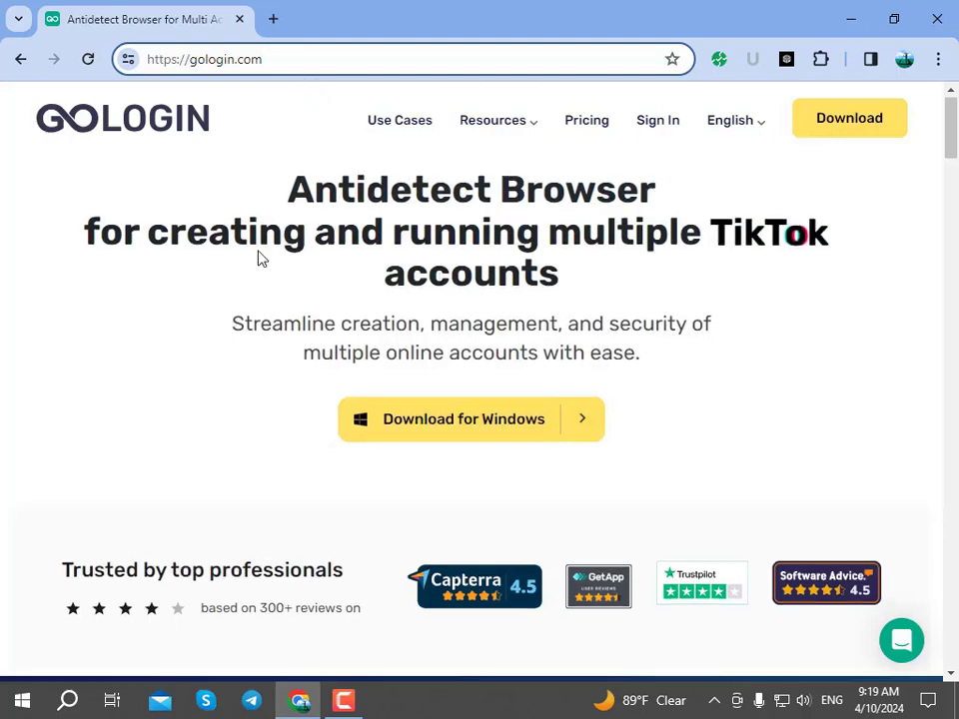
scroll(593, 261, down, 5)
scroll(545, 200, up, 5)
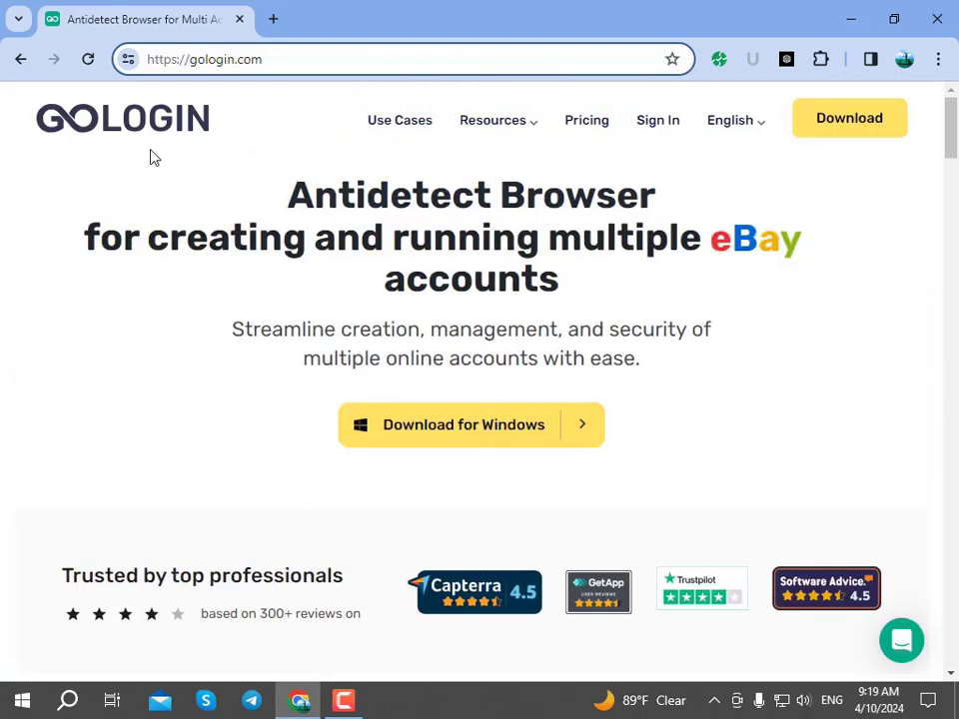
scroll(251, 159, down, 3)
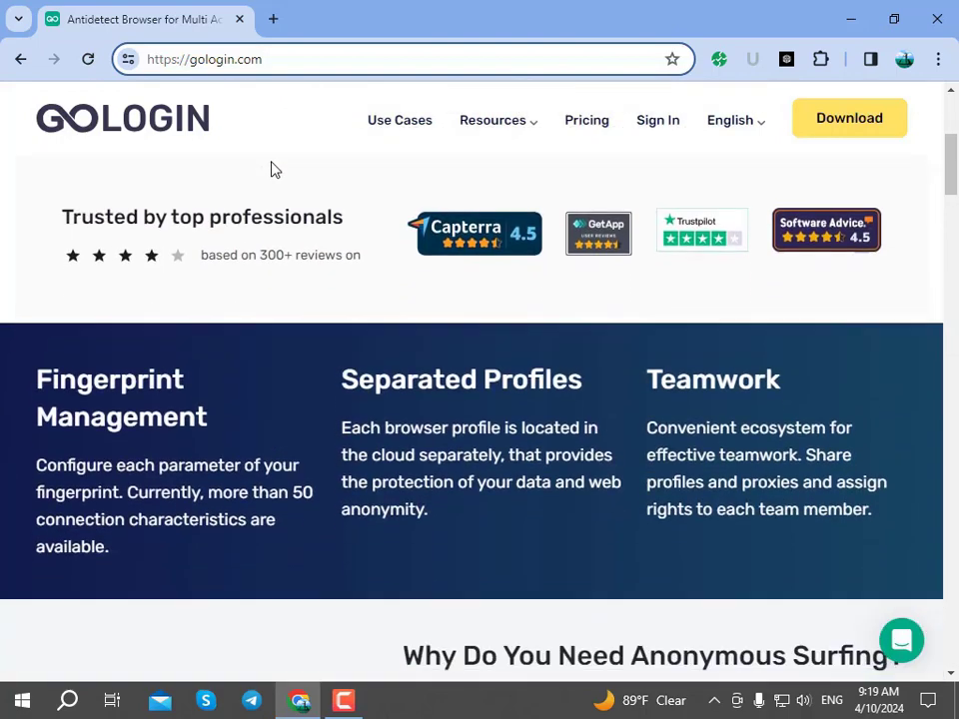
scroll(517, 323, up, 3)
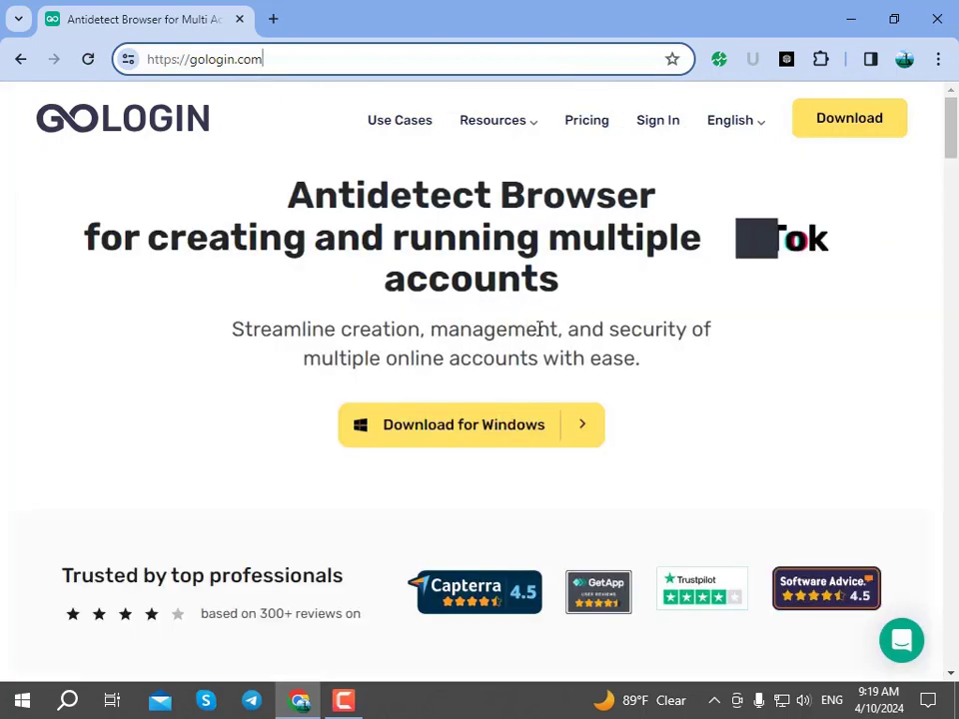
scroll(540, 328, down, 4)
scroll(563, 315, down, 3)
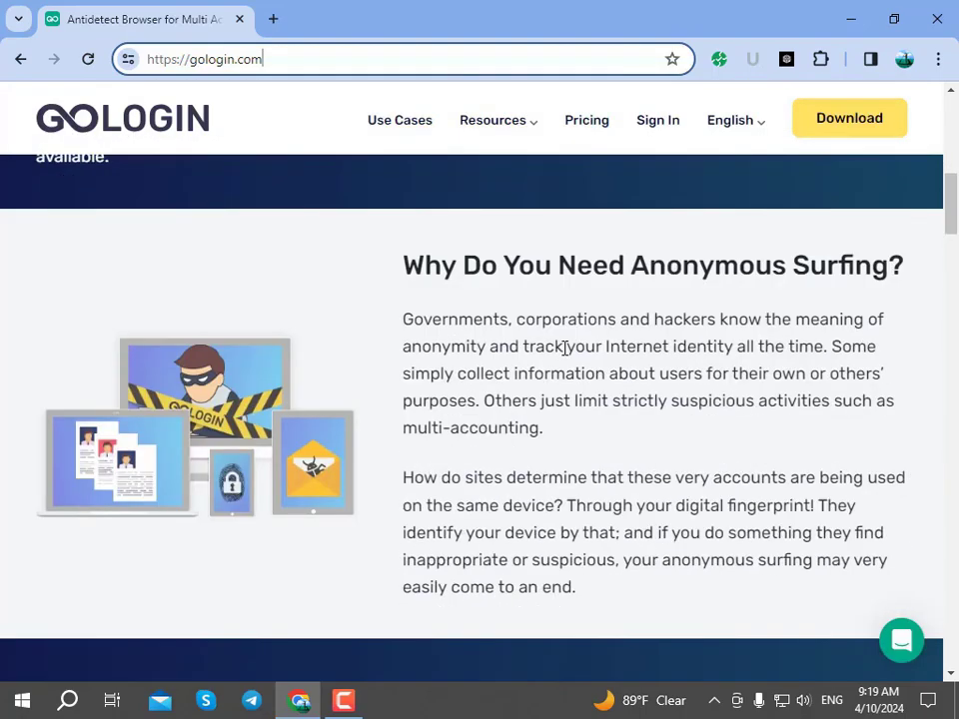
scroll(455, 326, up, 7)
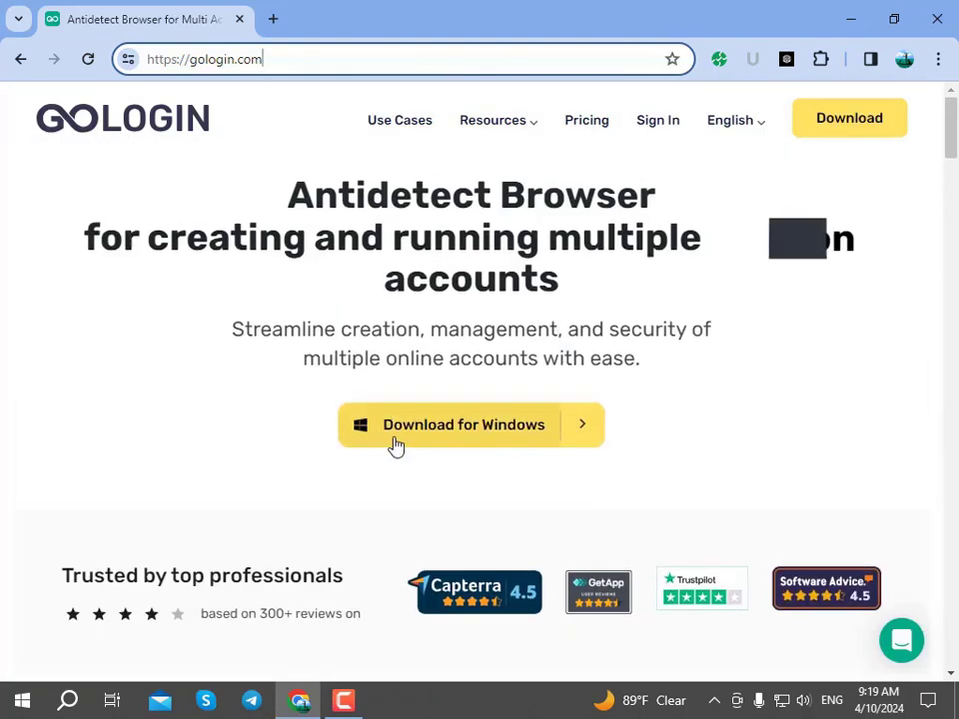
Step: Review the download options for other platforms and download GoLogin for Windows from the homepage
click(509, 443)
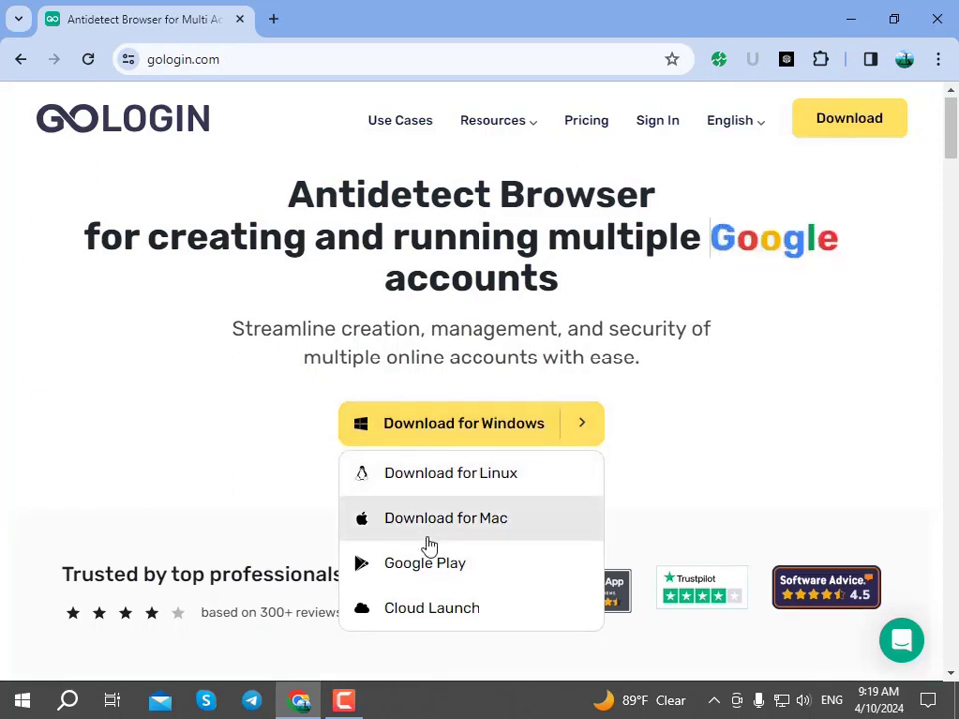
scroll(431, 543, down, 1)
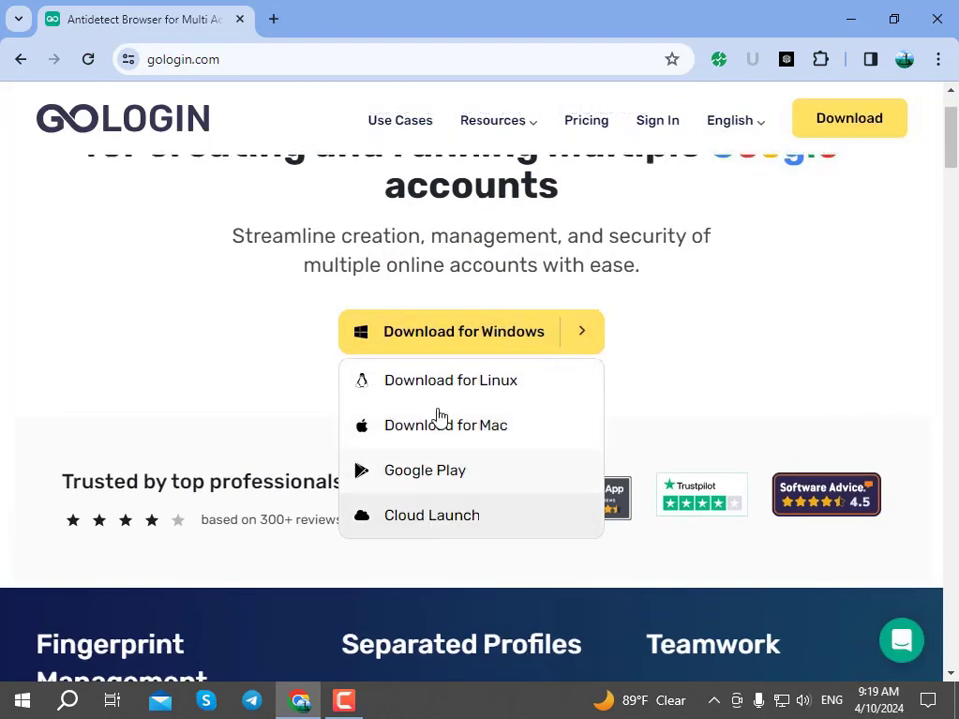
click(486, 330)
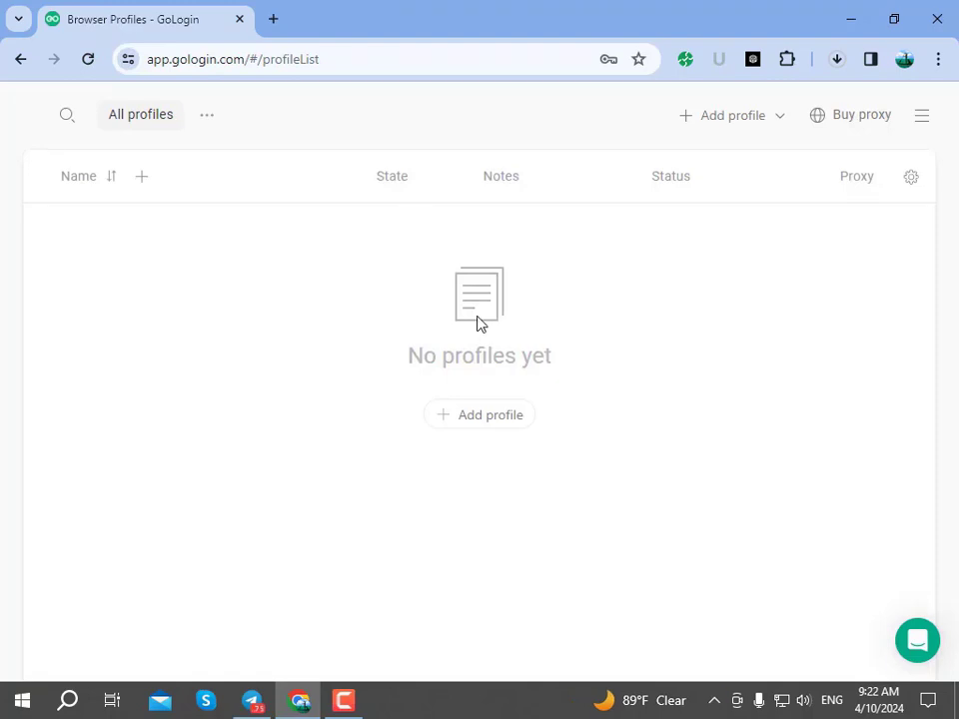
Step: Compare the mobile and residential proxy data prices and start the purchase of 1 GB residential data for $3
click(861, 117)
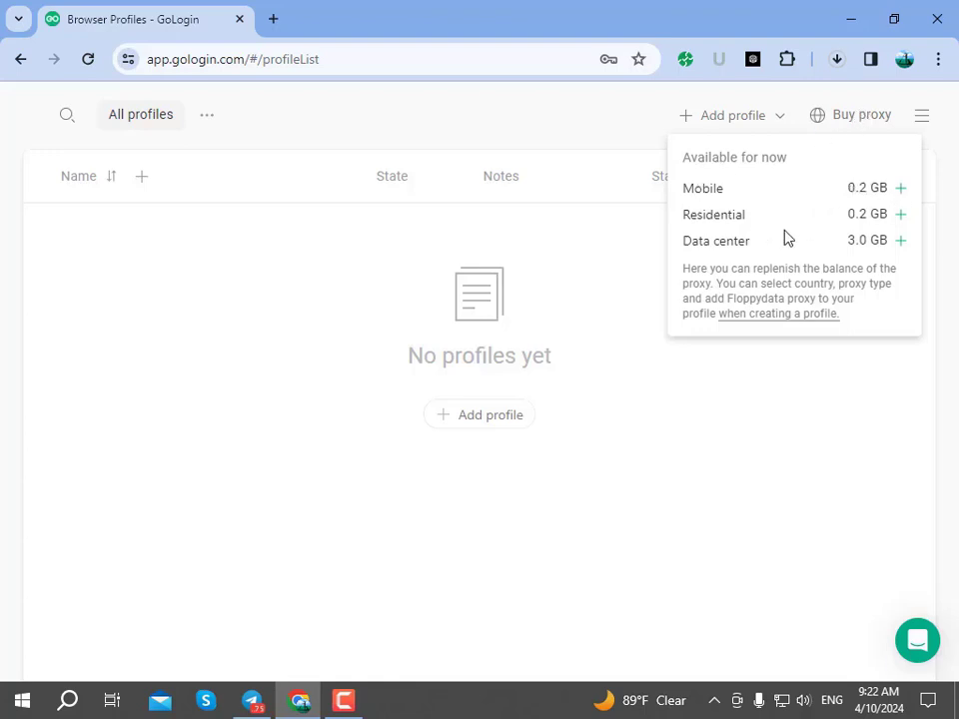
click(898, 190)
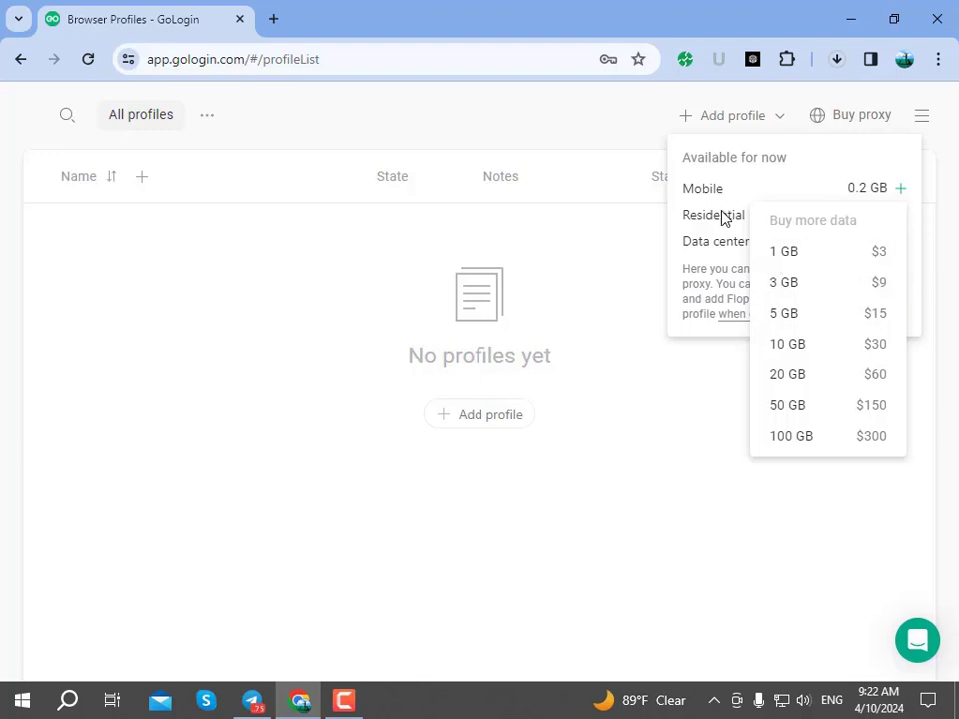
mouse_move(899, 217)
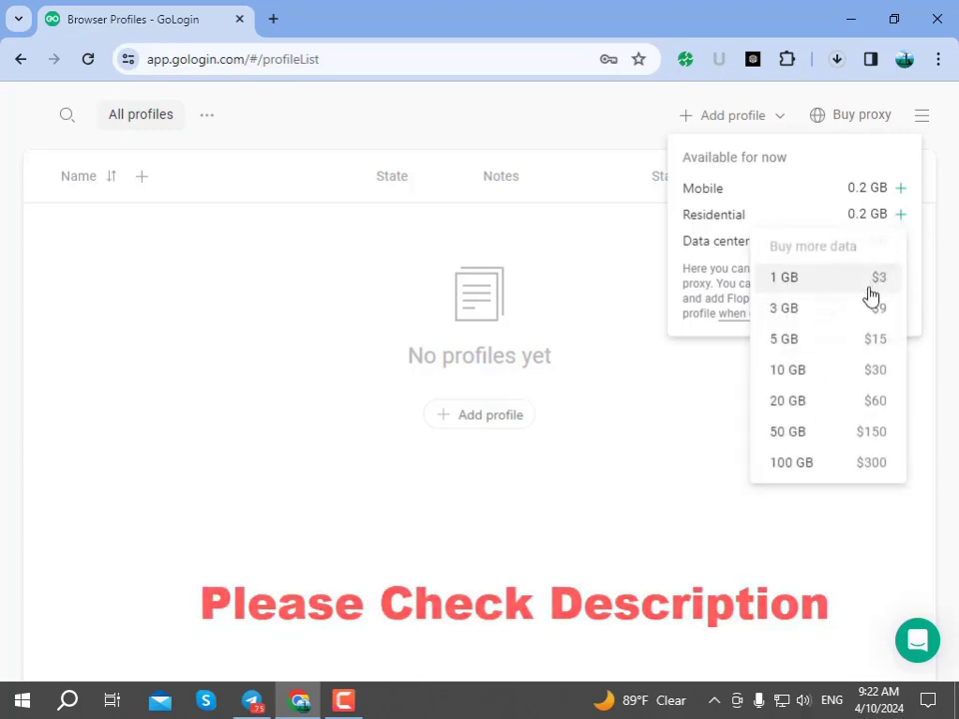
click(867, 279)
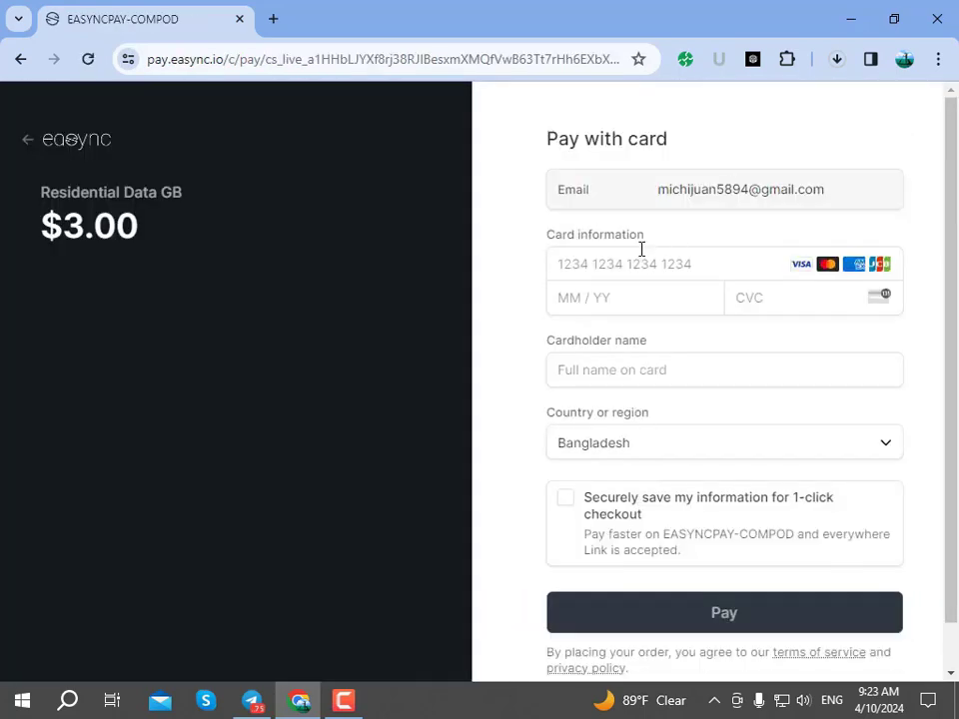
Step: Examine the card number field and its saved card suggestion on the checkout page without filling it in
click(635, 256)
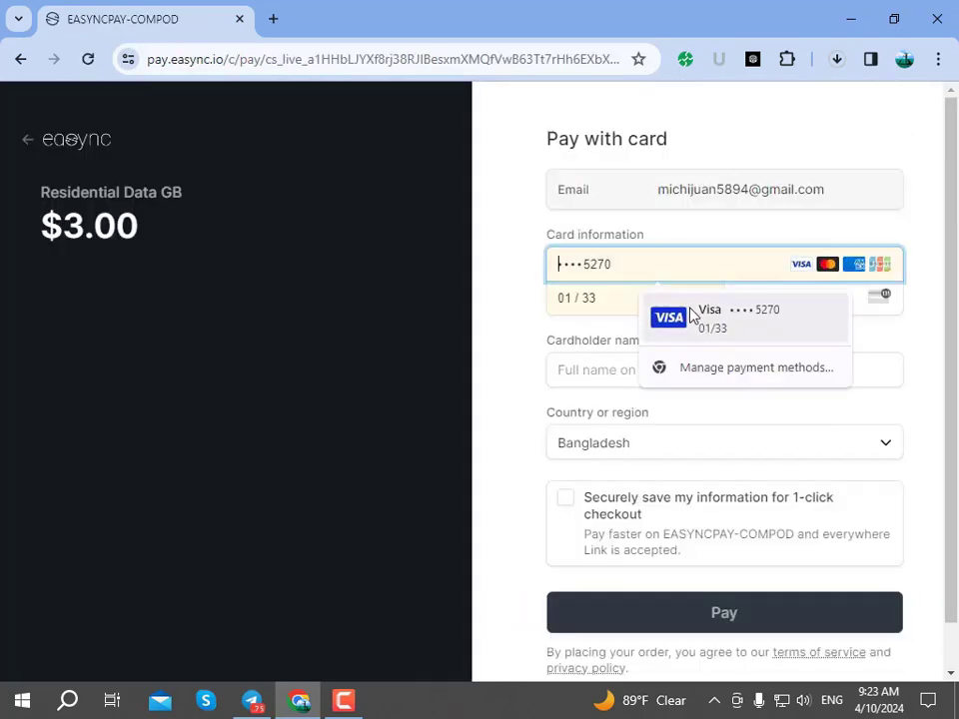
click(616, 236)
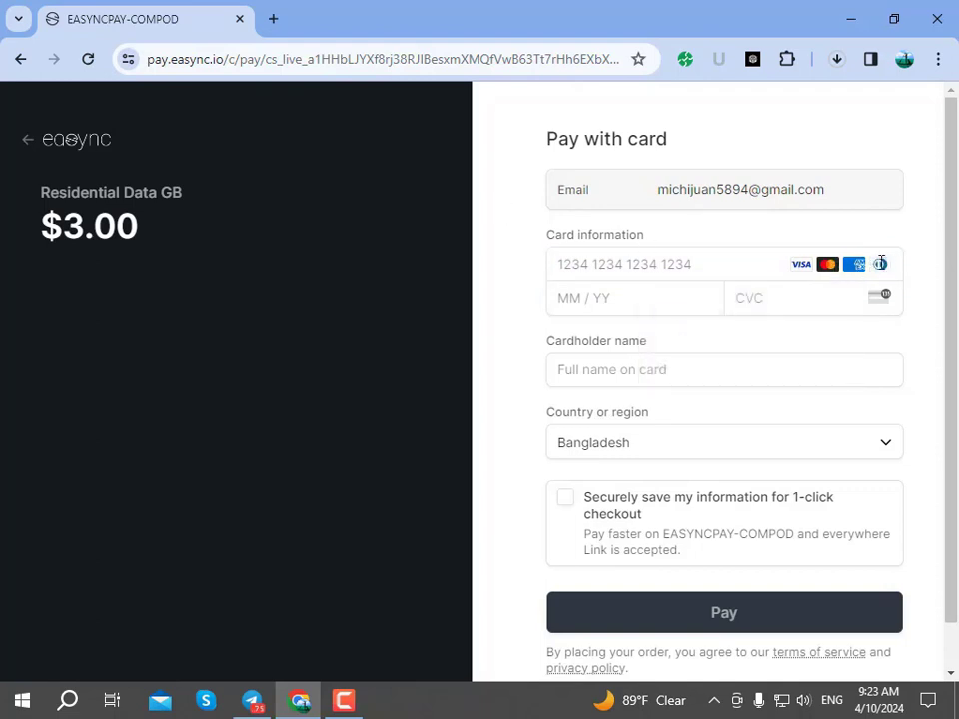
click(881, 263)
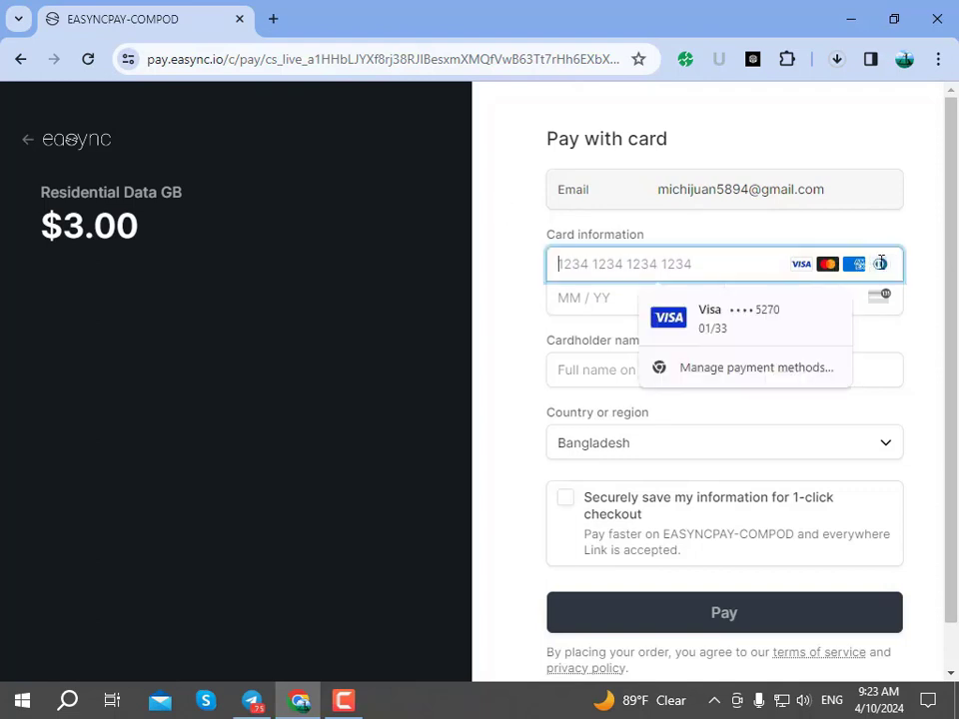
click(499, 244)
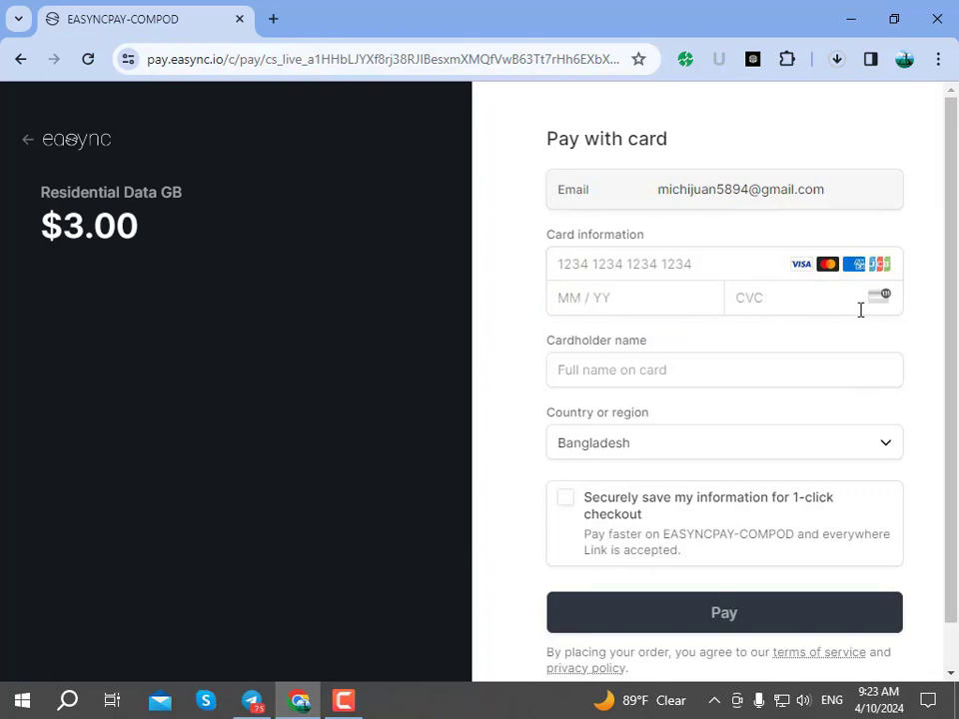
Step: Examine the cardholder name field and the country choices on the checkout form
click(644, 370)
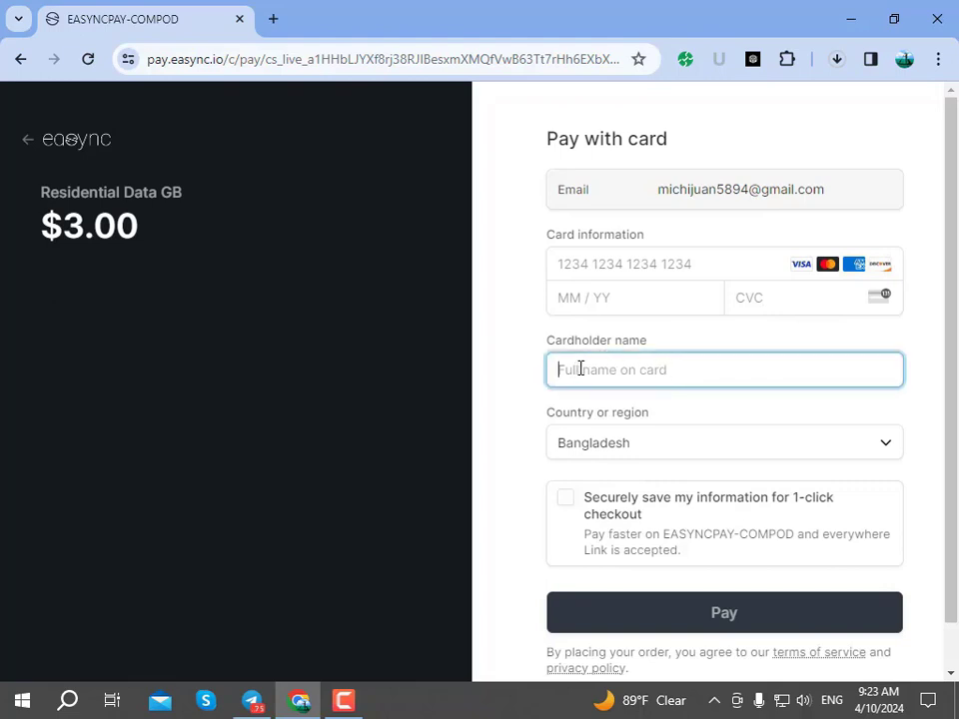
click(743, 437)
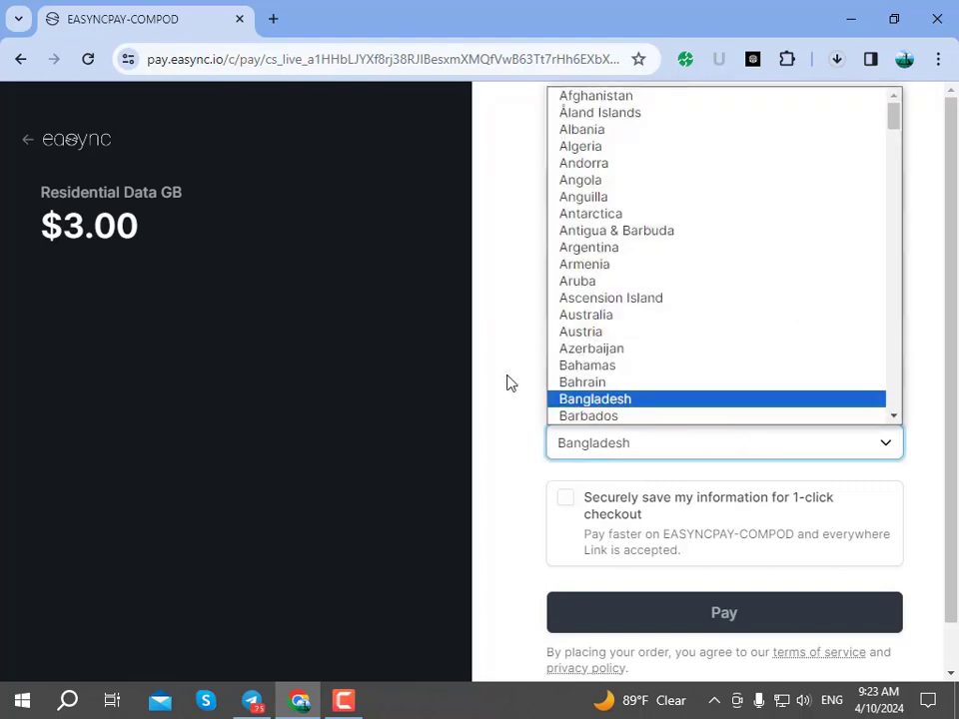
click(511, 371)
scroll(574, 327, down, 1)
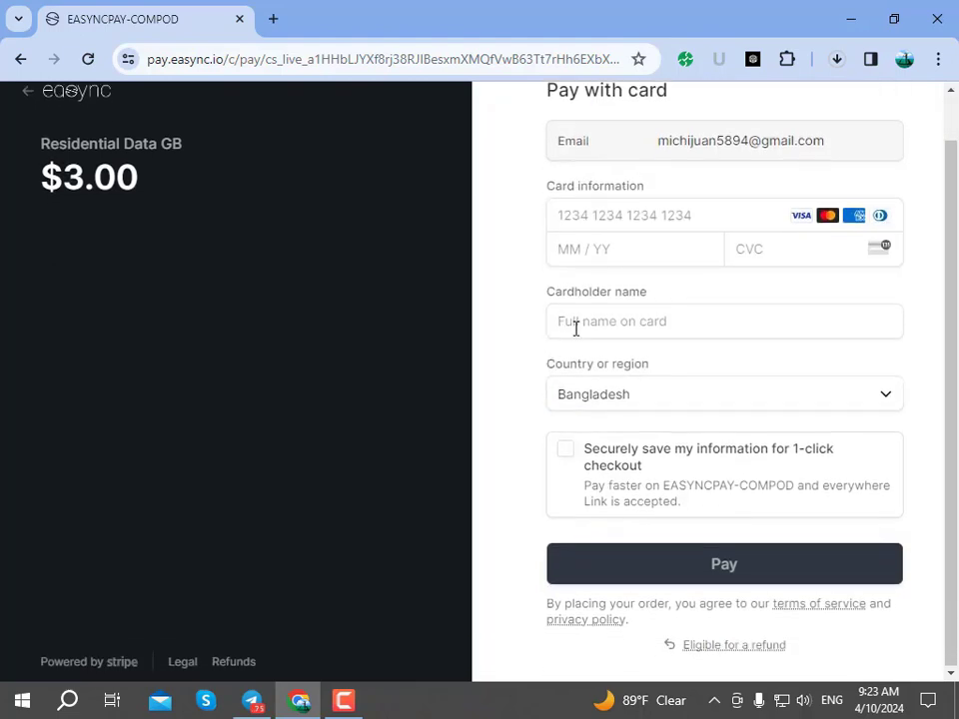
Step: Enable saving the payment information for 1-click checkout and check the phone number field without filling it in
click(567, 454)
scroll(760, 563, down, 2)
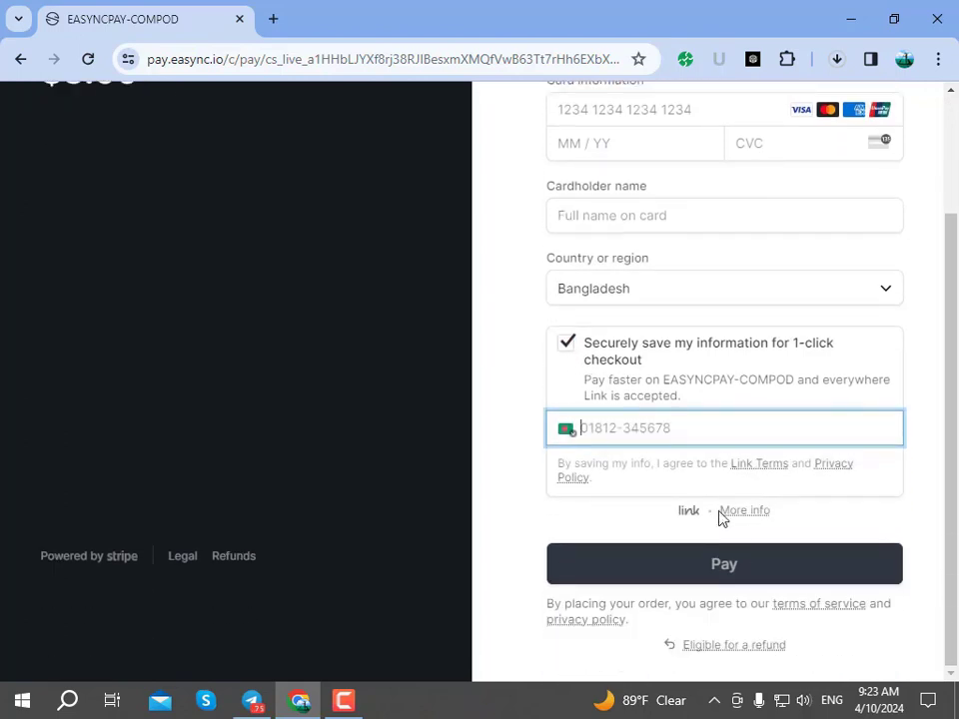
click(721, 438)
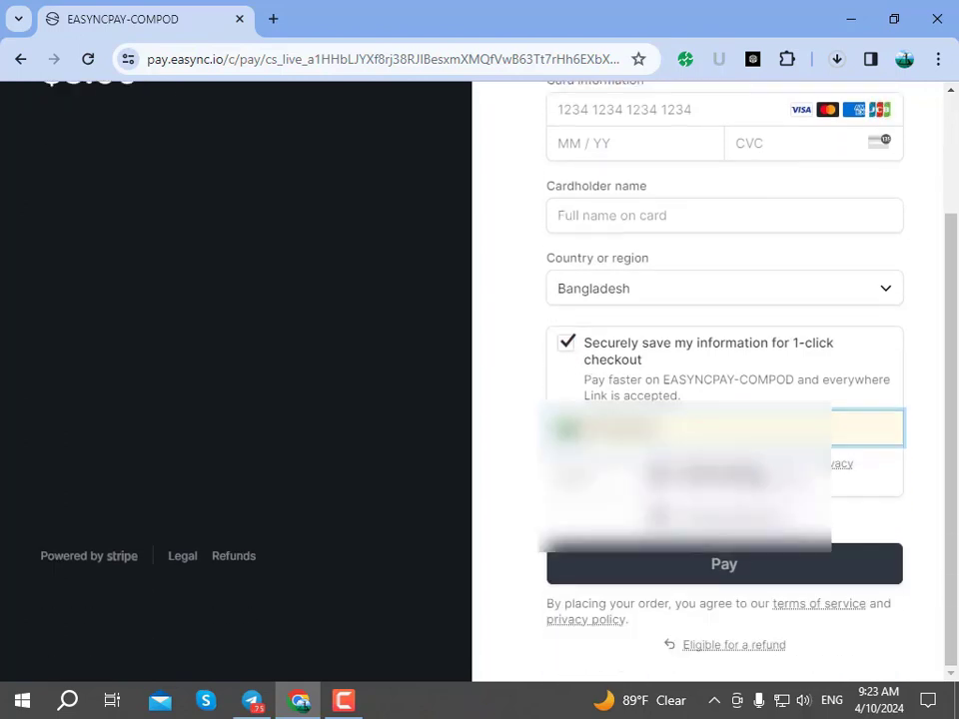
click(510, 359)
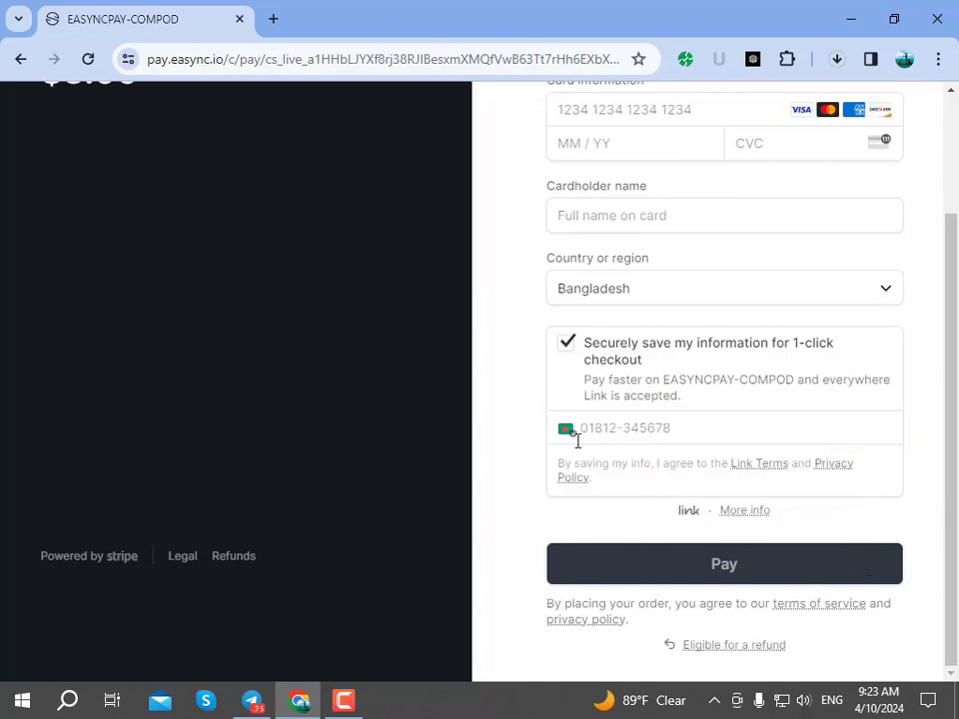
Step: Leave the checkout page without paying and go back through the browser history
scroll(519, 359, up, 3)
right_click(494, 310)
click(499, 299)
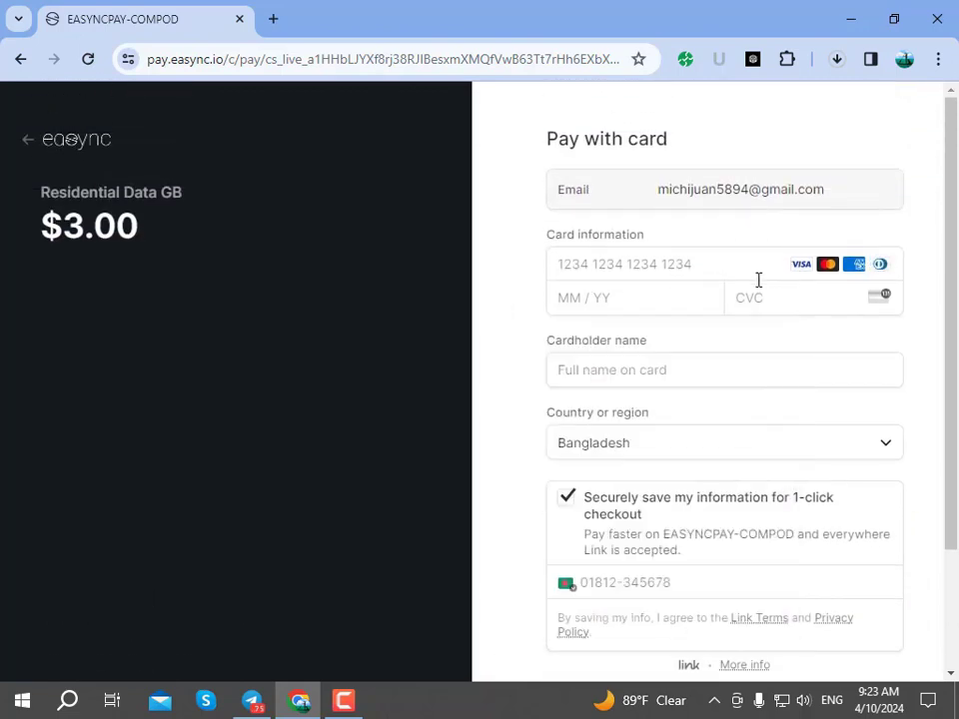
right_click(20, 59)
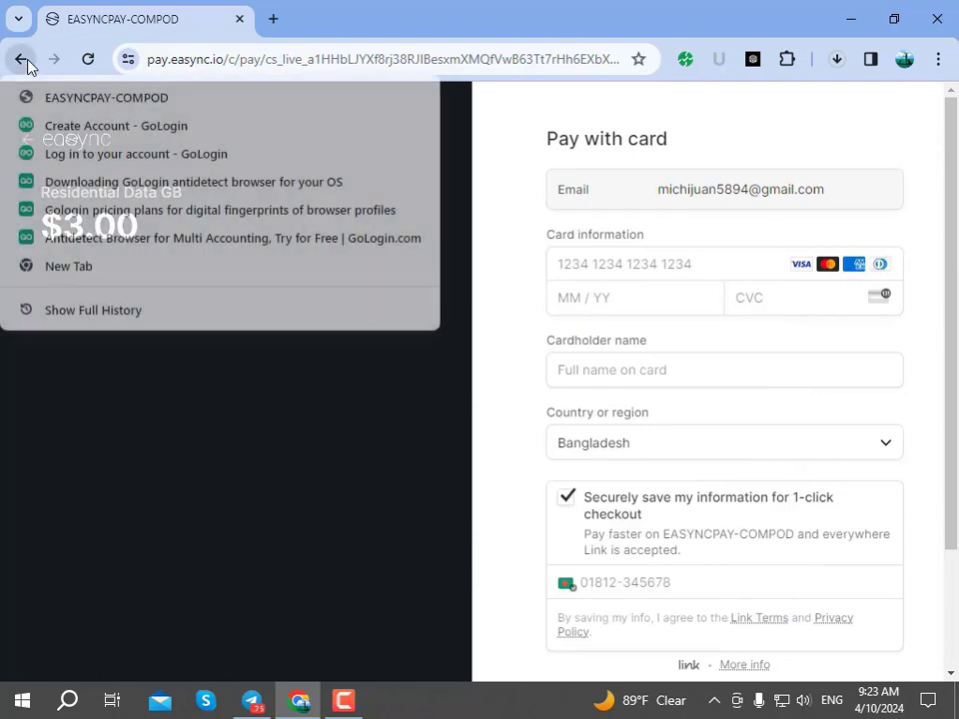
click(24, 60)
click(22, 60)
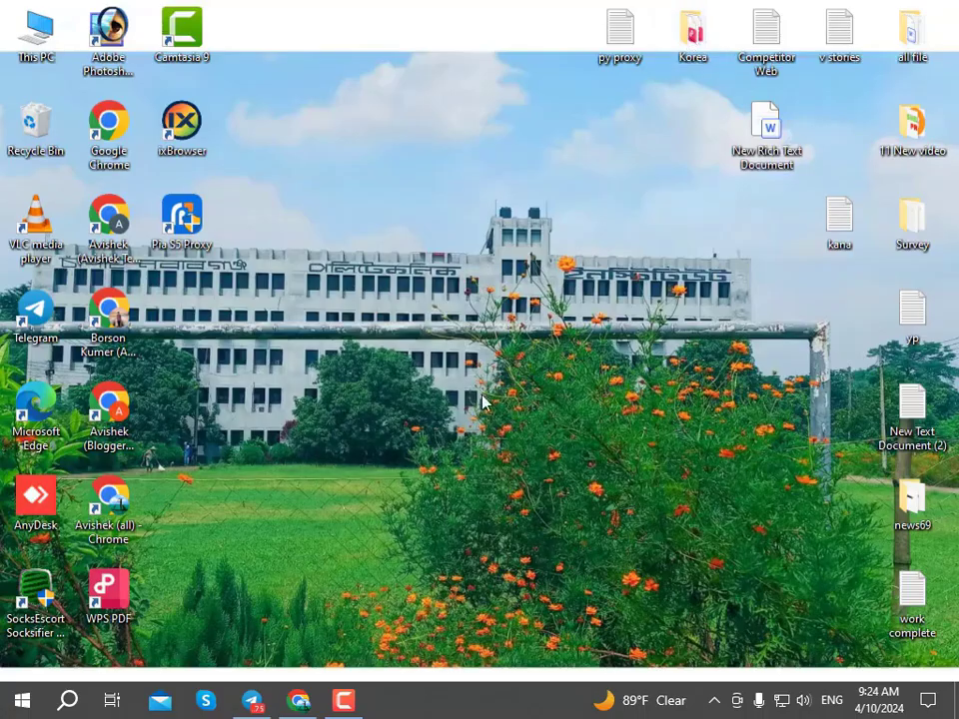
Step: Bring up the browser, check its recent downloads from the GoLogin download page, and minimize the window
click(316, 696)
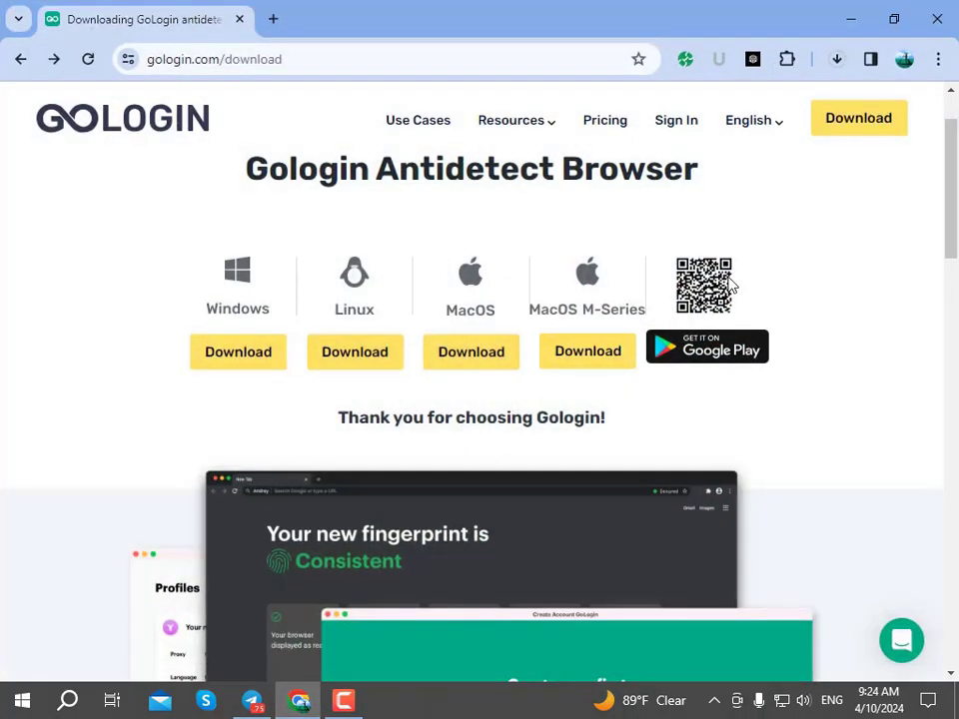
mouse_move(729, 132)
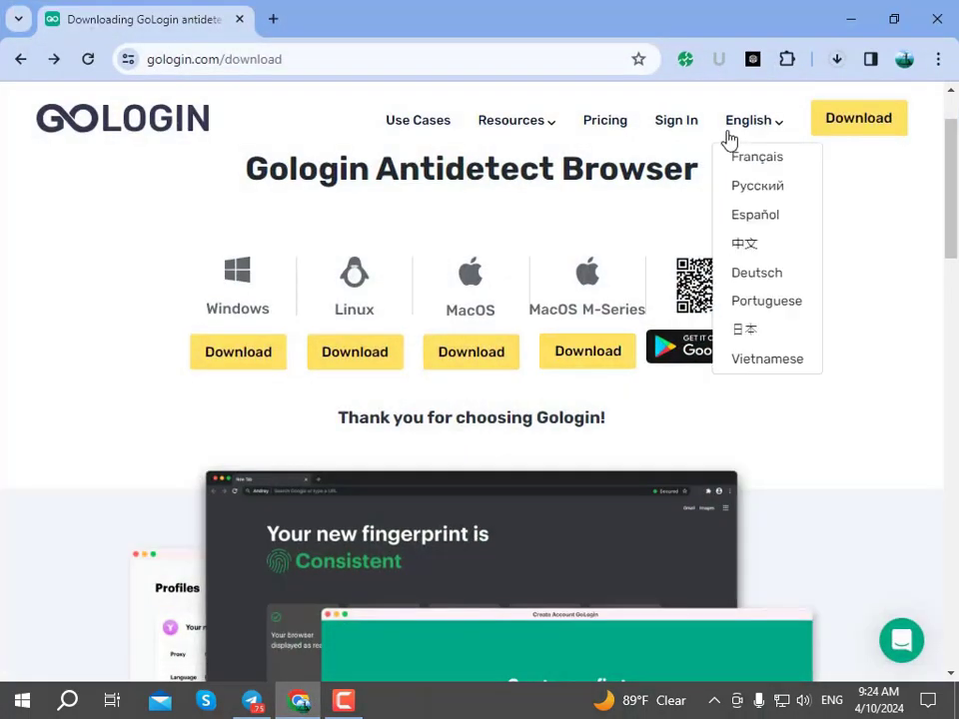
click(837, 60)
click(837, 60)
click(851, 19)
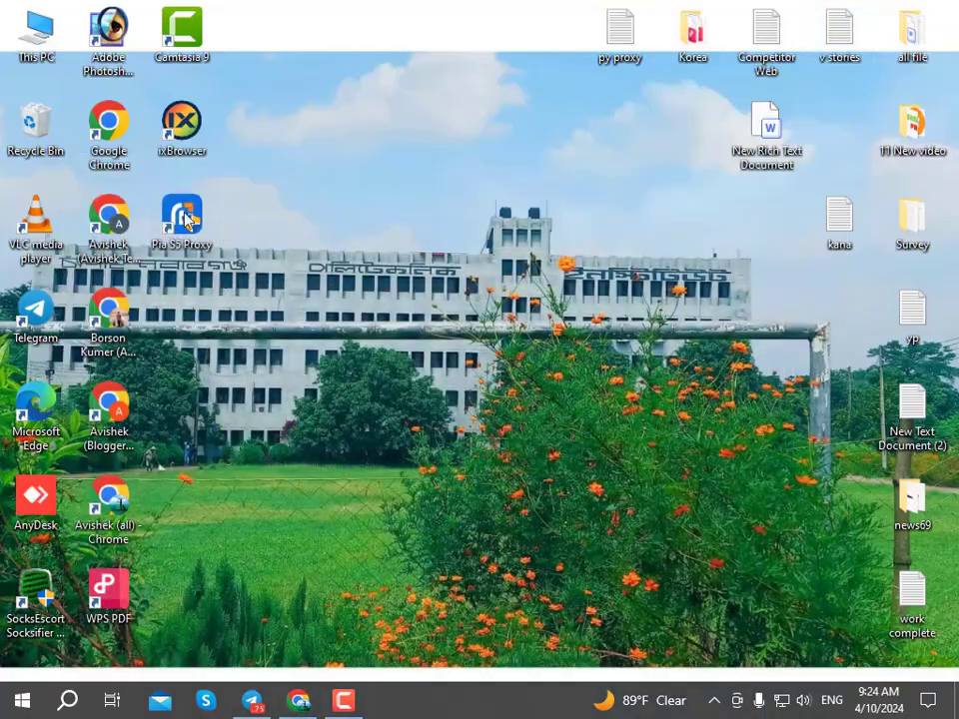
Step: Open the computer's Downloads folder in File Explorer
double_click(36, 30)
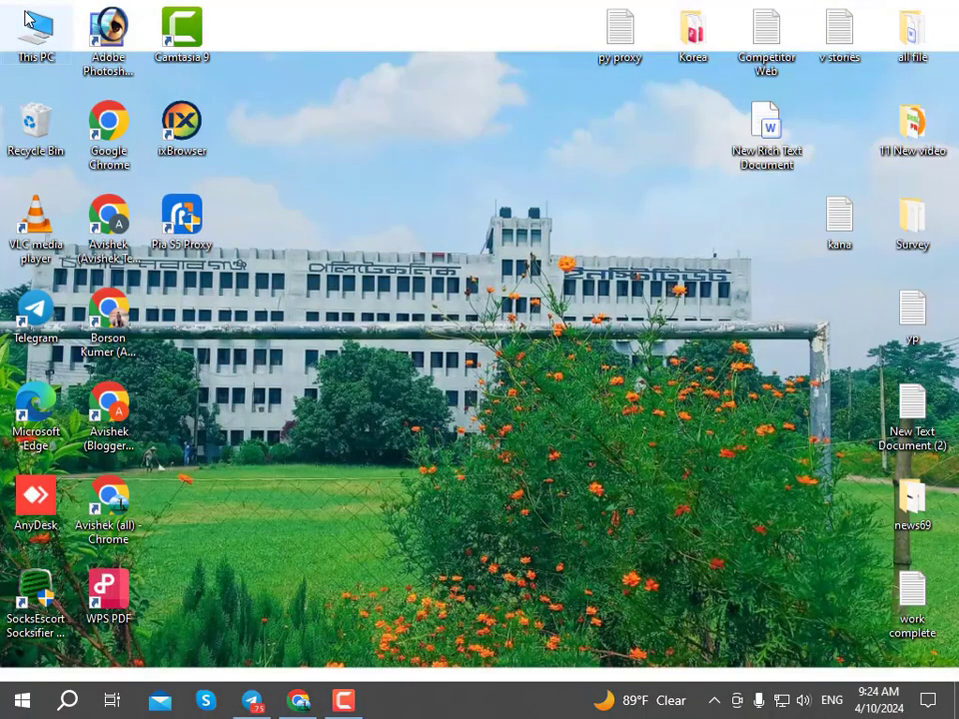
click(886, 128)
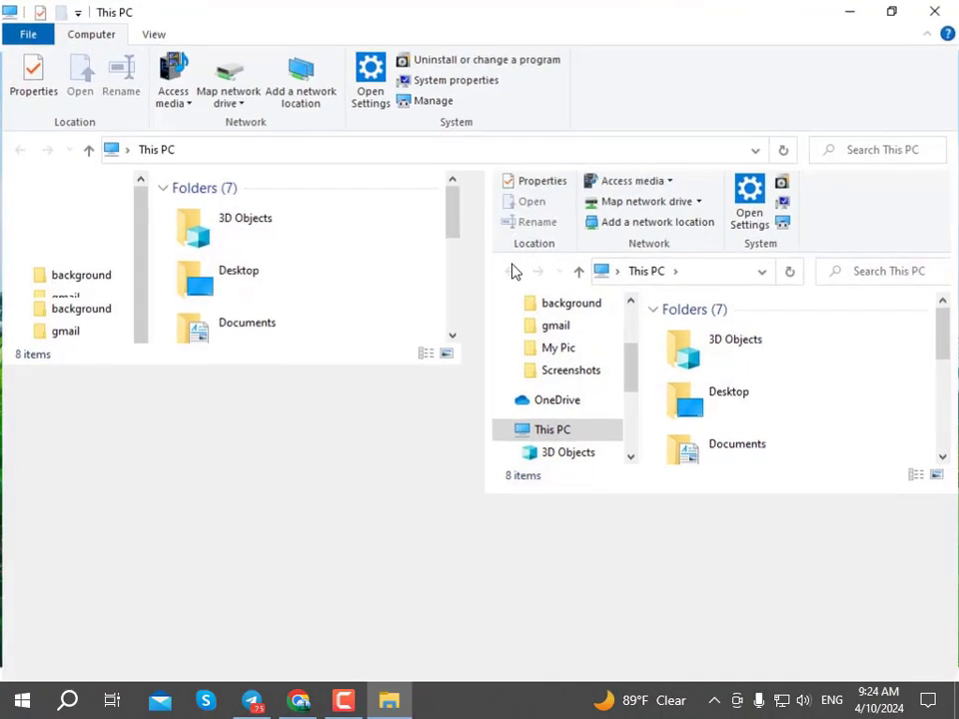
double_click(268, 279)
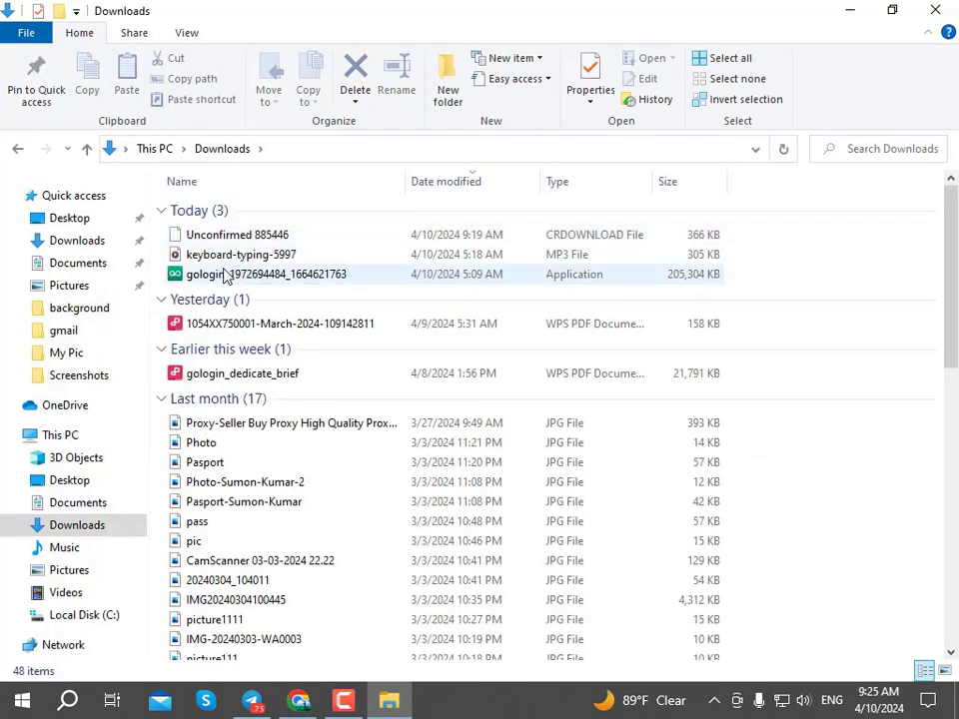
Step: Run the GoLogin installer from the Downloads folder and choose to log in with an existing account
click(223, 274)
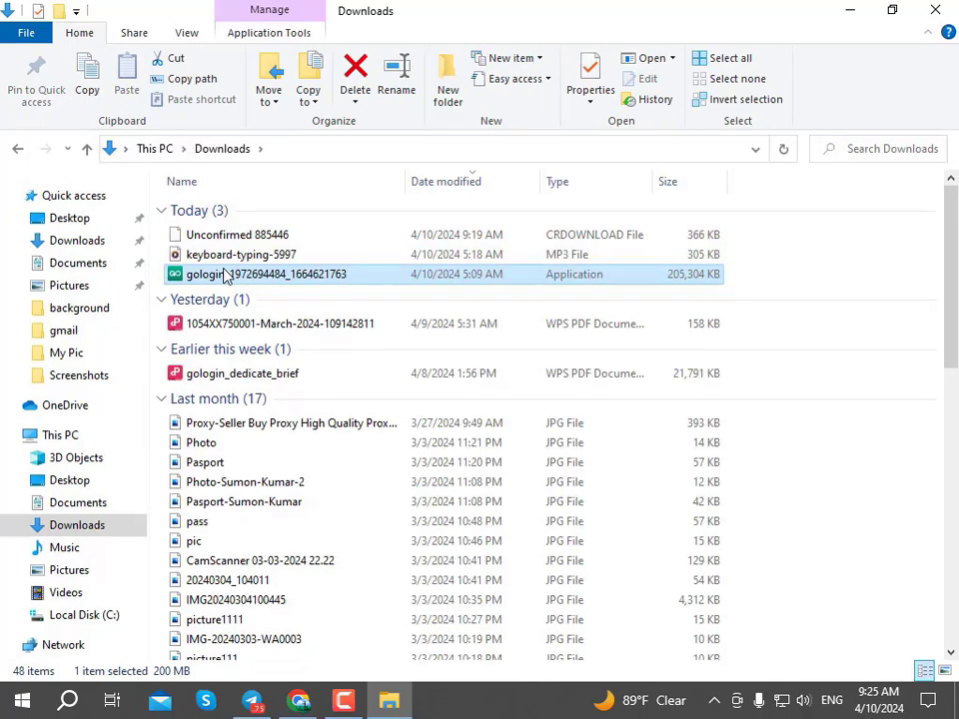
double_click(222, 274)
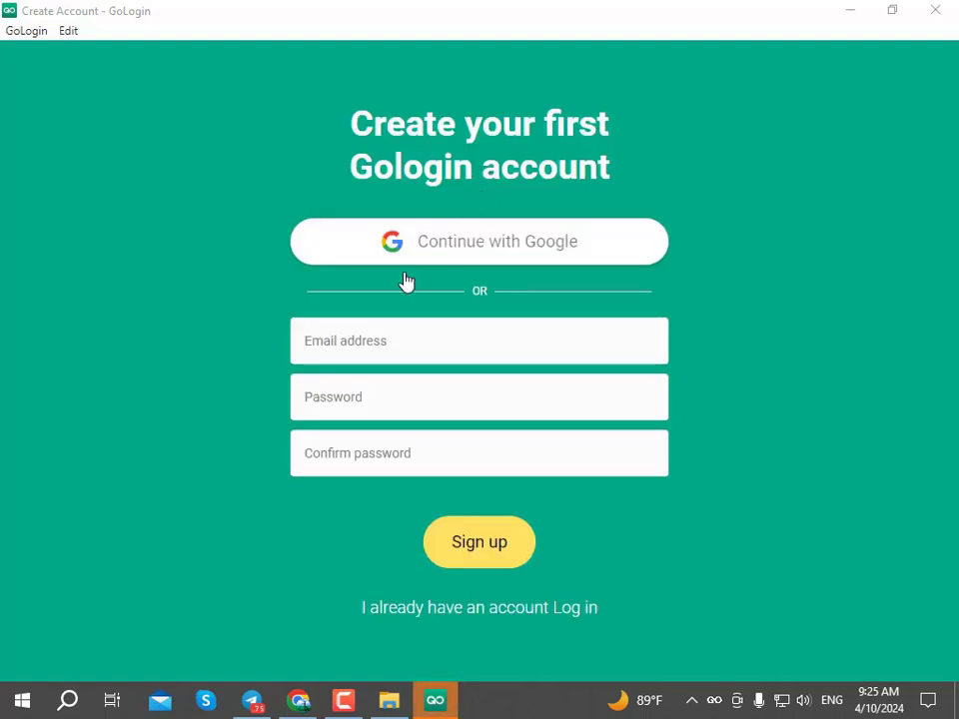
click(572, 613)
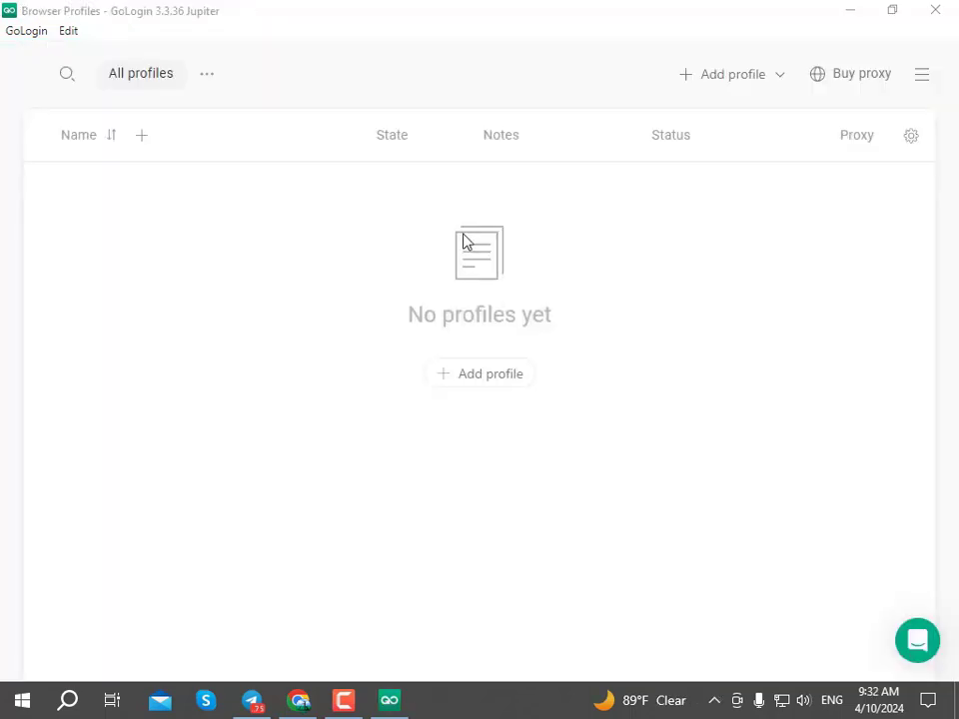
Step: Start a new browser profile, name it "abc", and check the folder choices
click(727, 76)
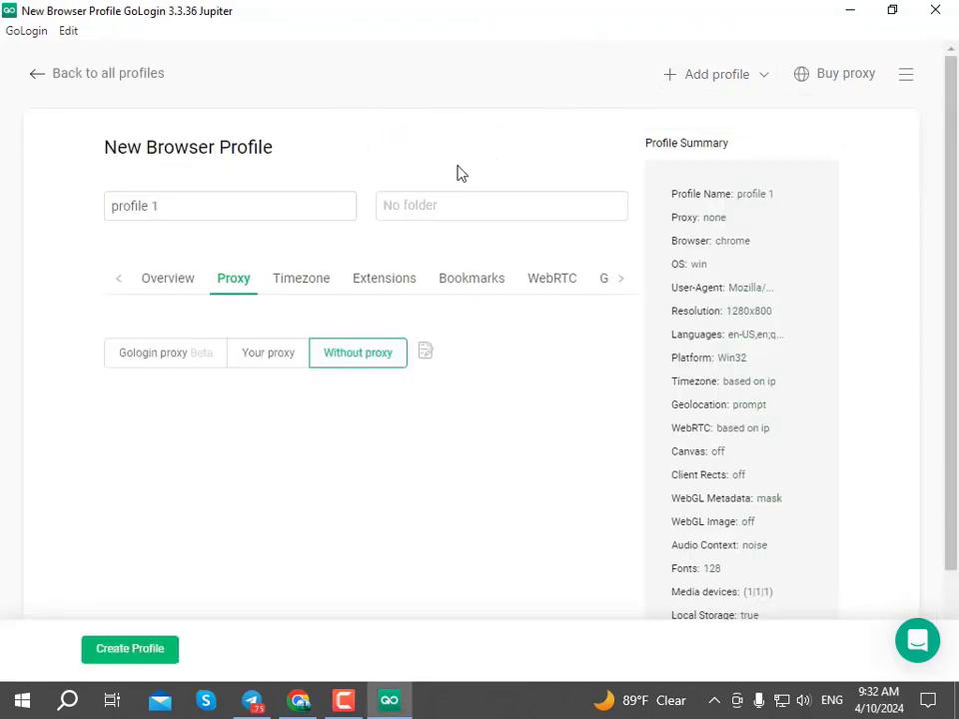
click(209, 215)
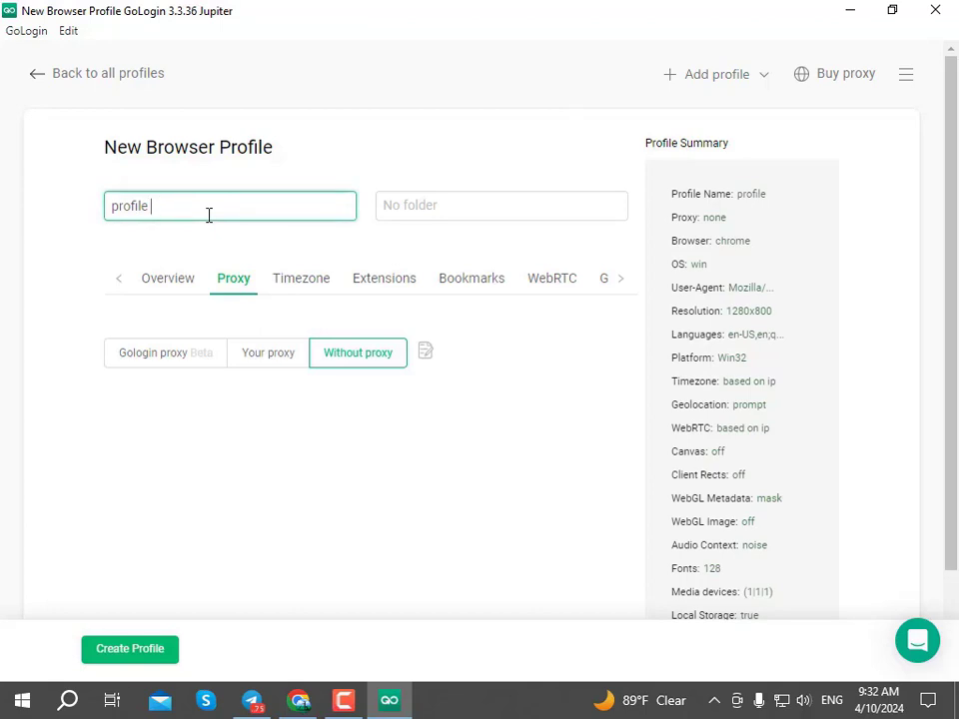
key(BackSpace)
key(BackSpace)
key(BackSpace)
key(BackSpace)
key(BackSpace)
key(BackSpace)
key(BackSpace)
key(BackSpace)
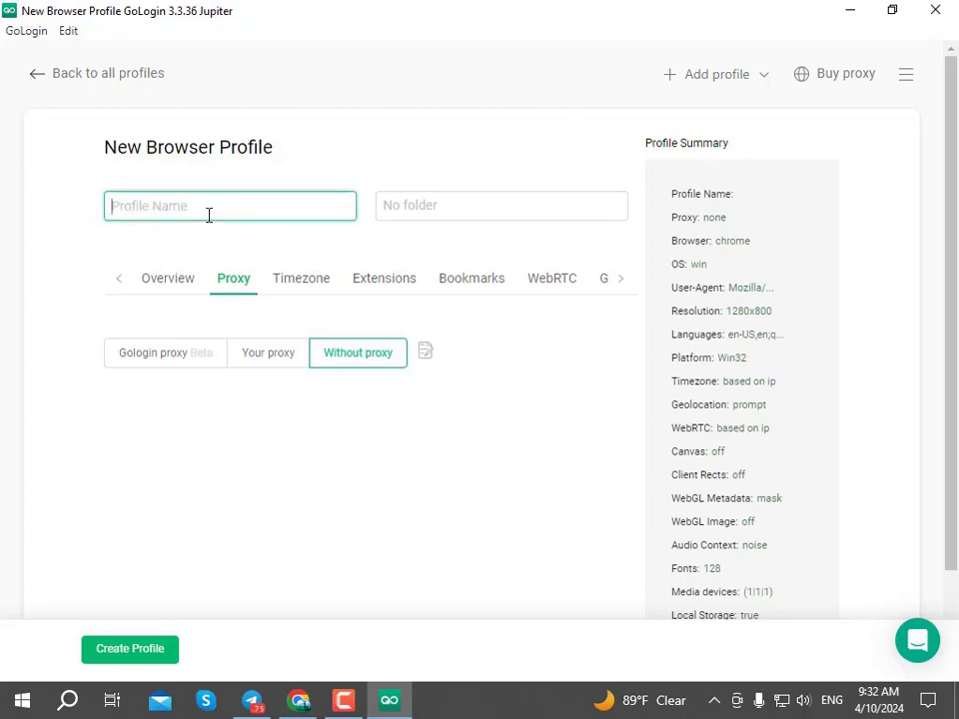
text(abc)
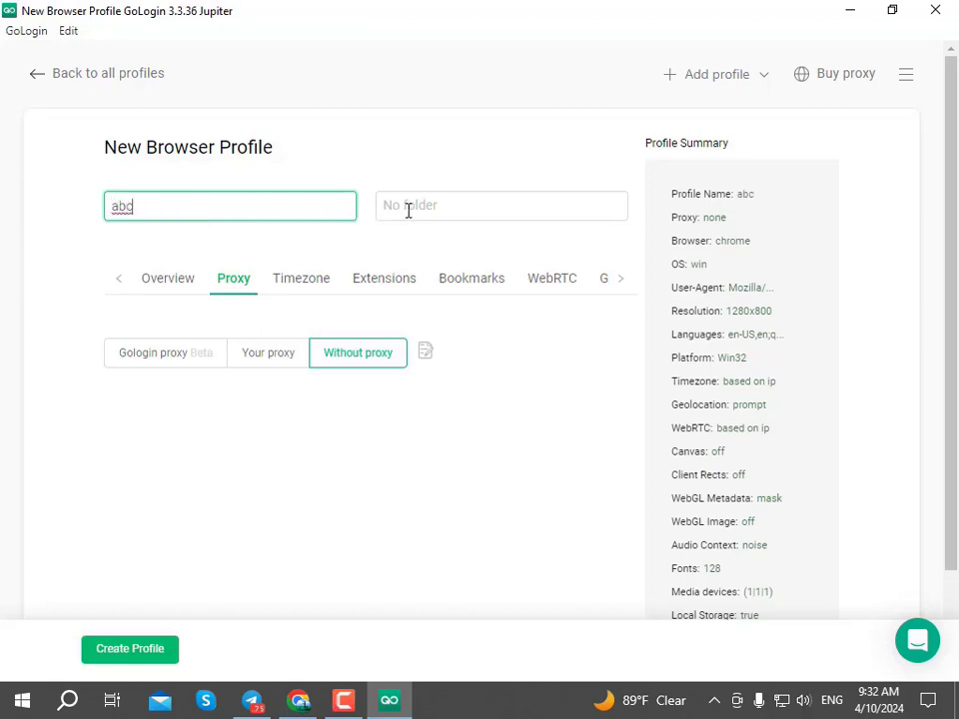
click(446, 211)
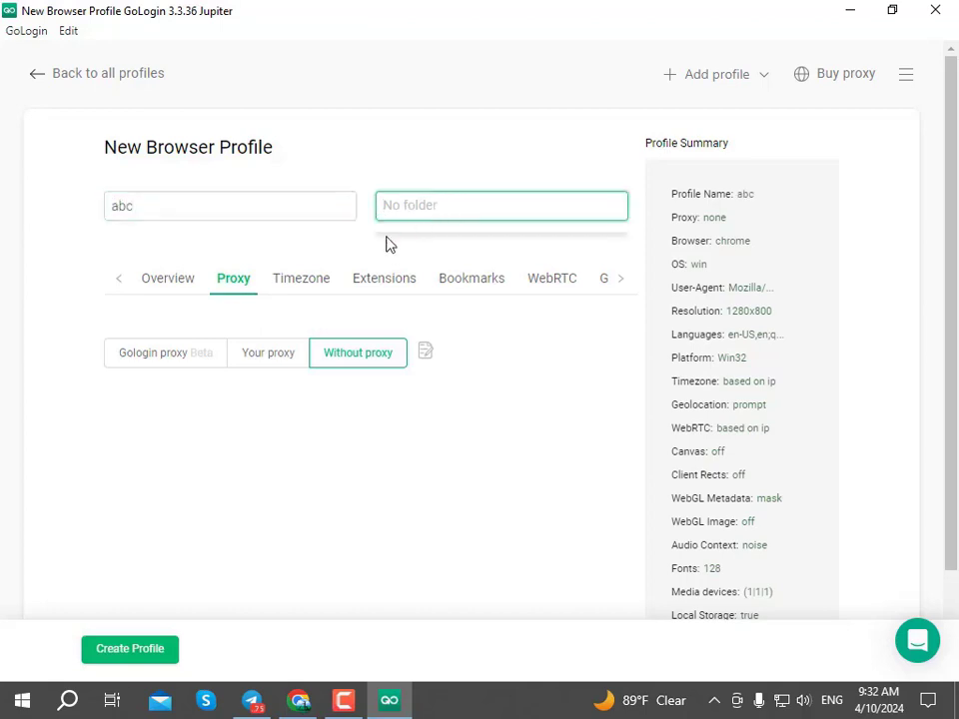
Step: Select the GoLogin proxy option for the profile, browse the available countries, and choose Germany
click(185, 367)
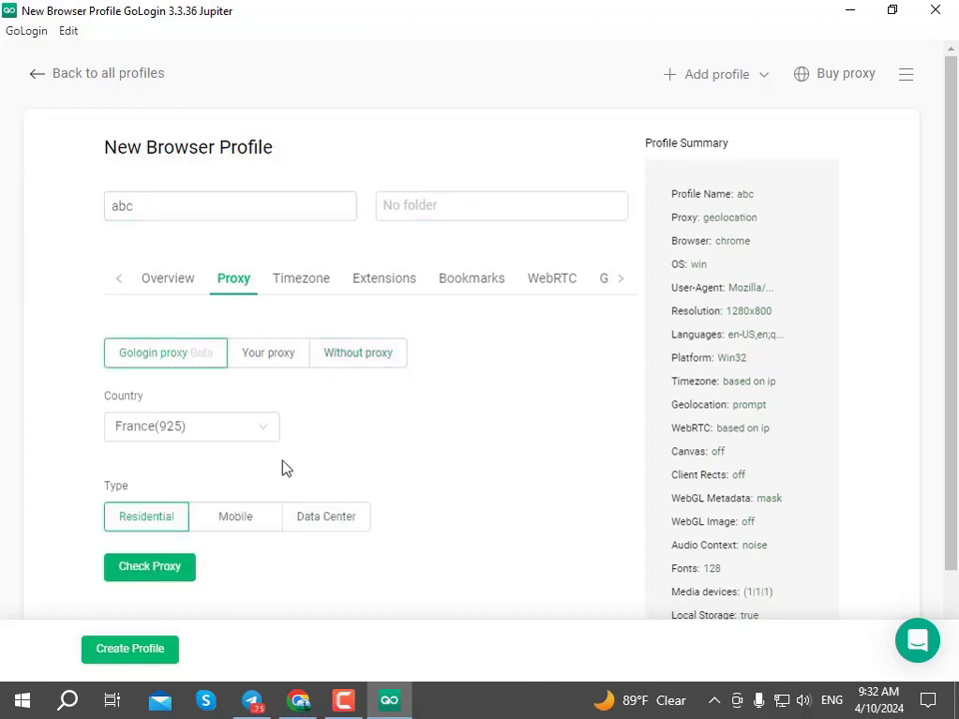
scroll(285, 468, down, 1)
click(239, 340)
scroll(205, 415, down, 3)
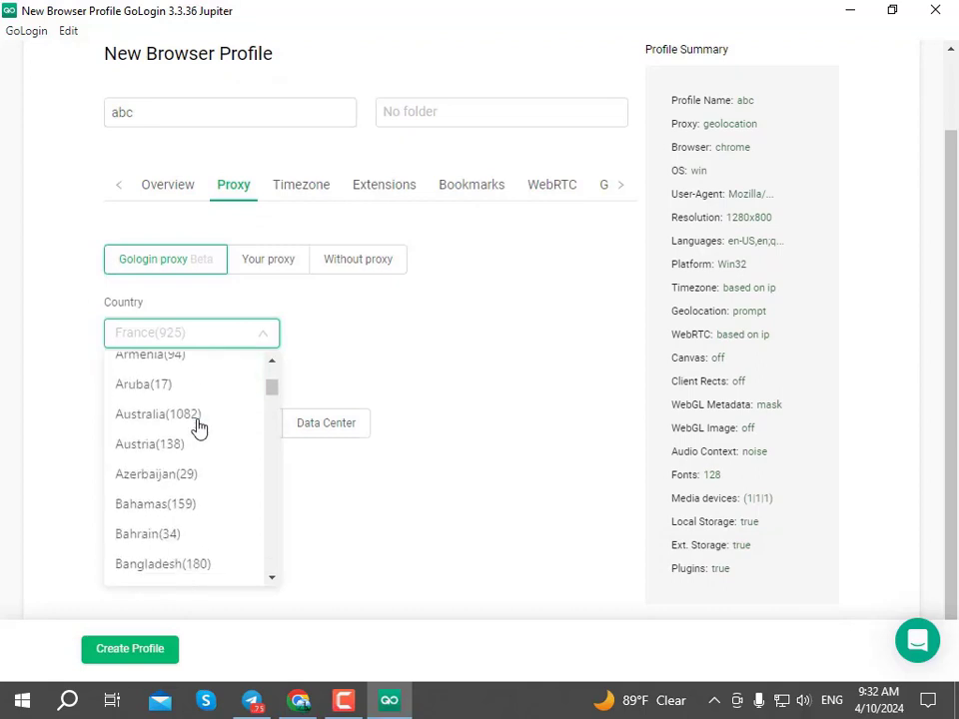
scroll(205, 429, down, 2)
scroll(225, 424, up, 5)
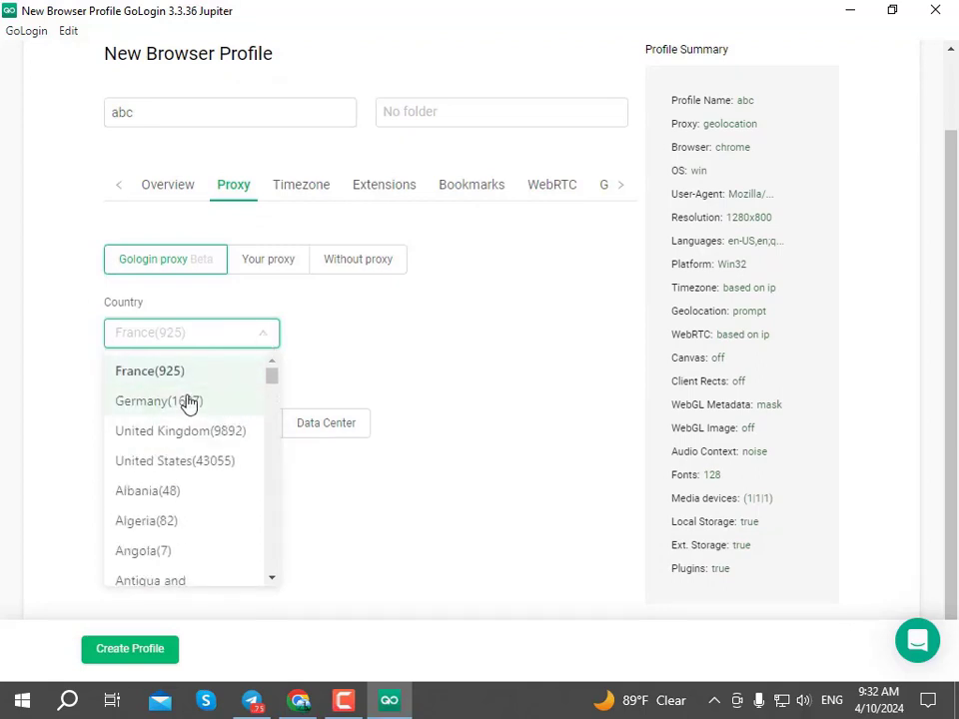
click(189, 401)
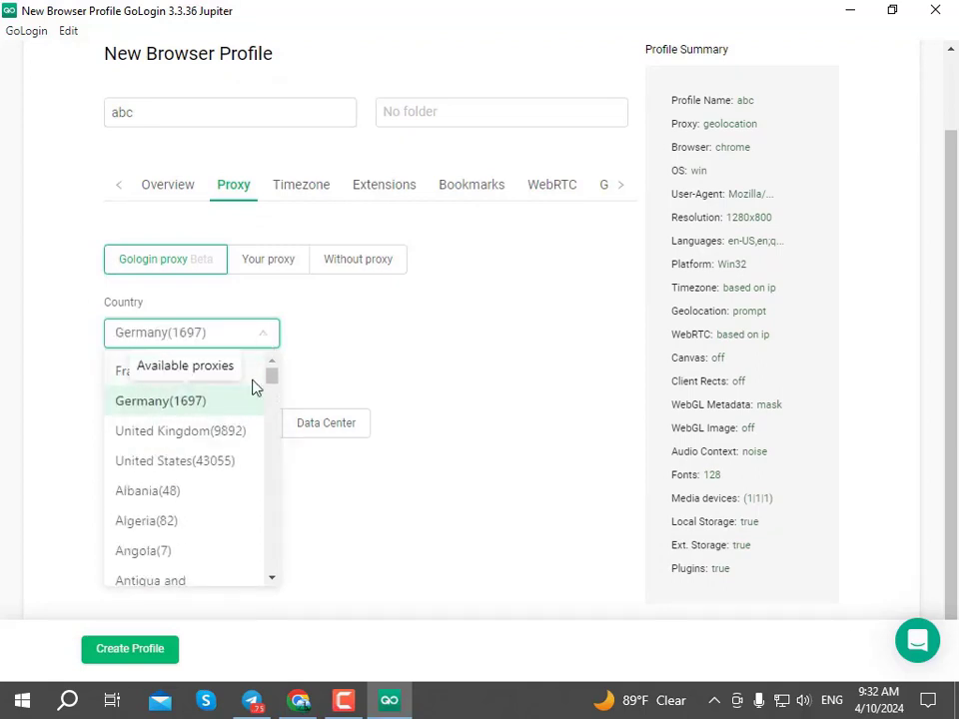
Step: Examine the proxy types offered for using your own proxy and compare with the option without a proxy
click(266, 268)
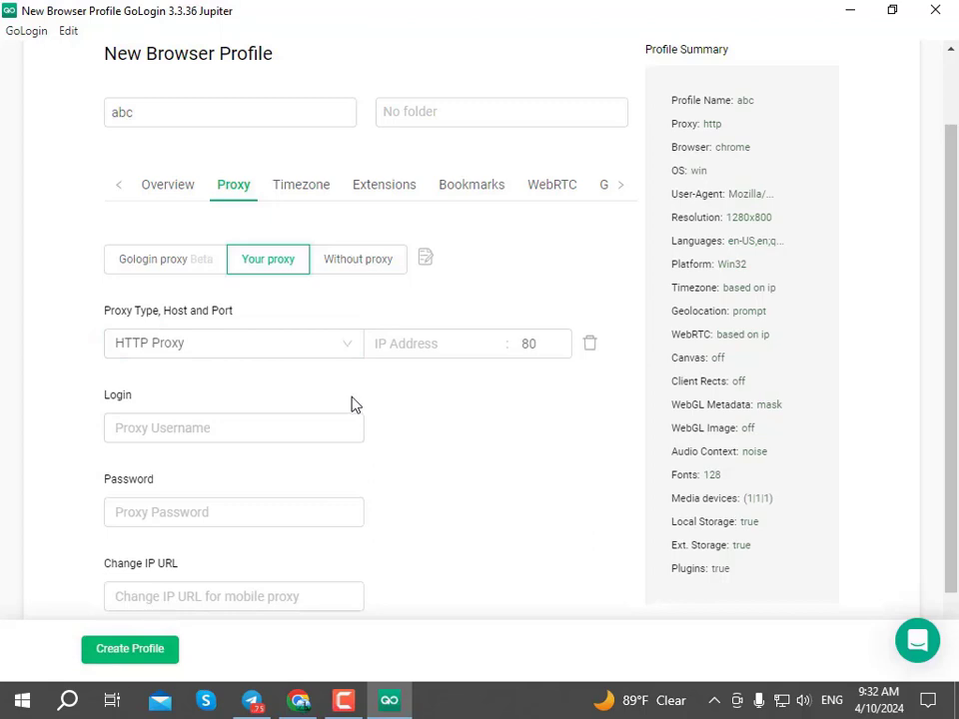
click(263, 351)
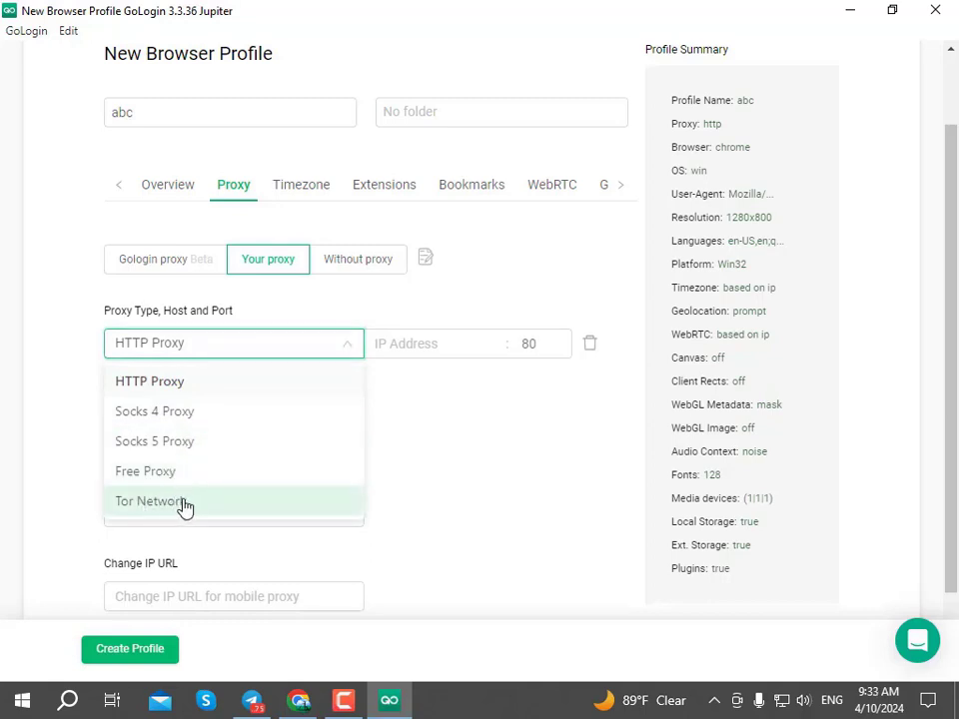
click(436, 432)
click(362, 268)
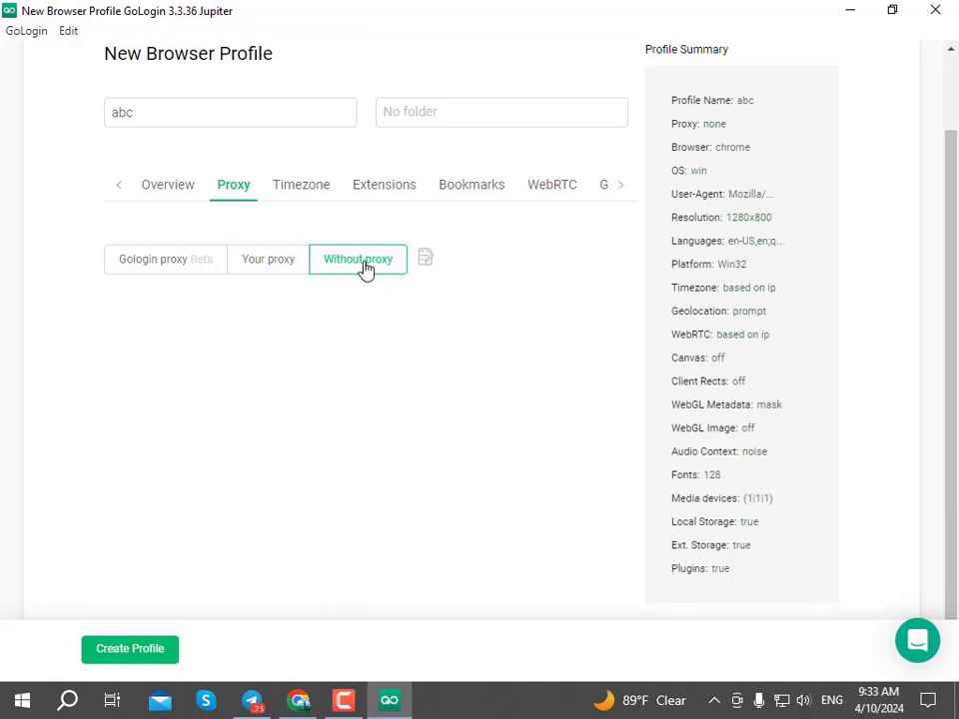
click(258, 266)
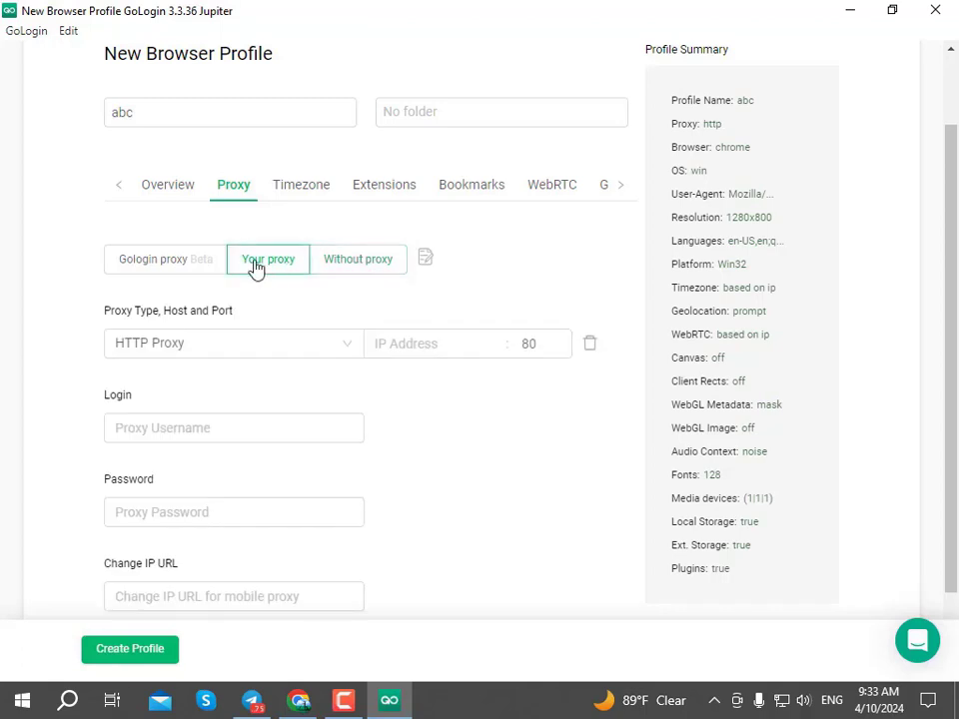
Step: Switch to the GoLogin proxy, try Germany and the Mobile type, and settle on the Residential type
click(175, 267)
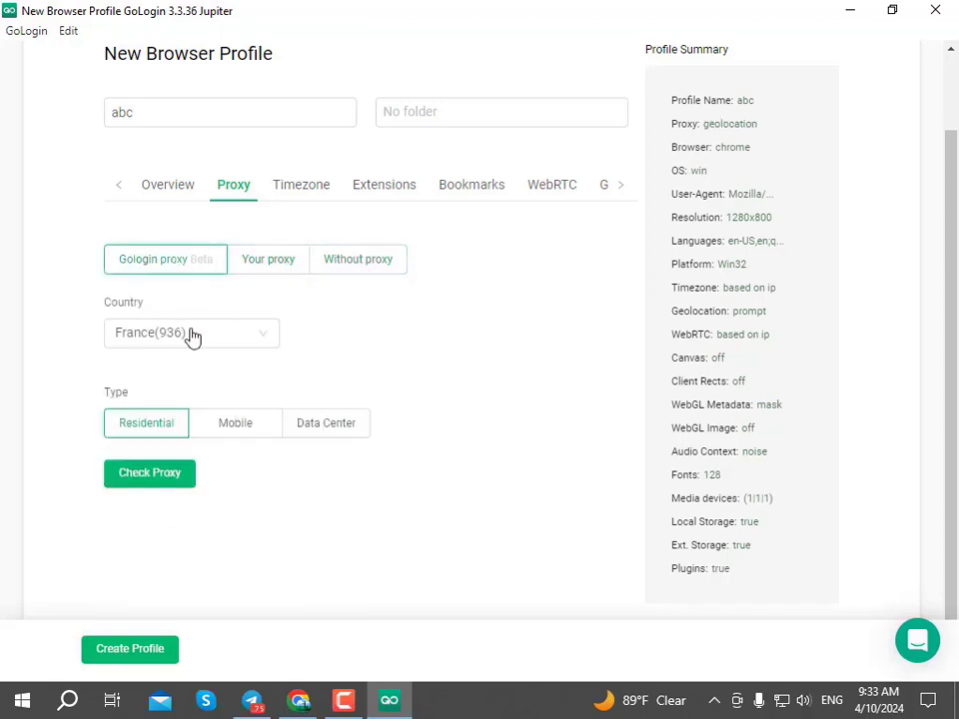
click(186, 338)
click(147, 399)
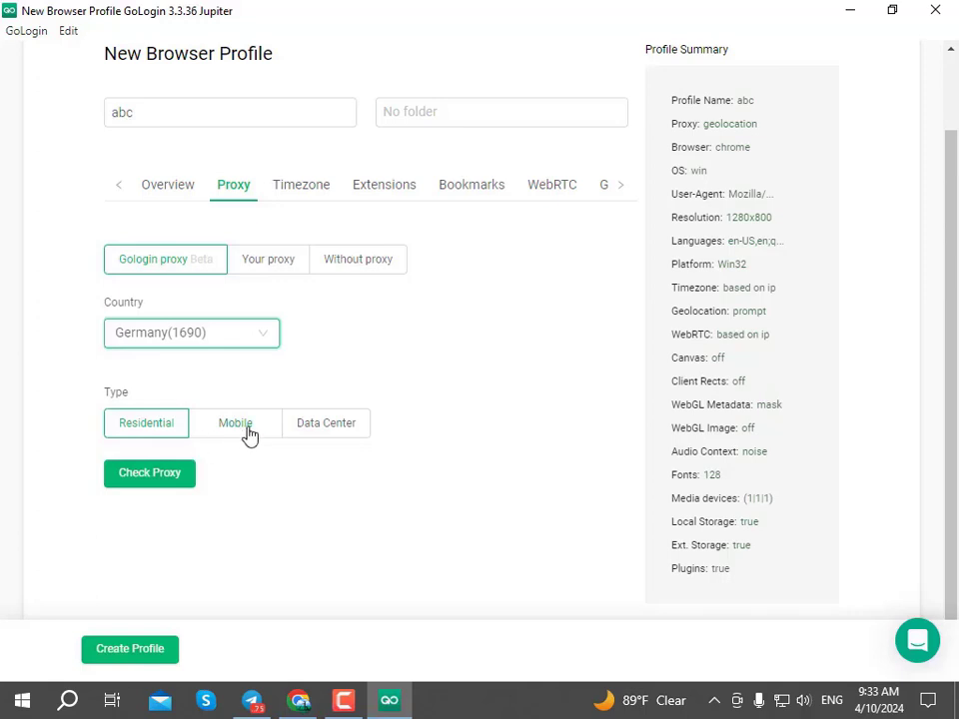
click(155, 429)
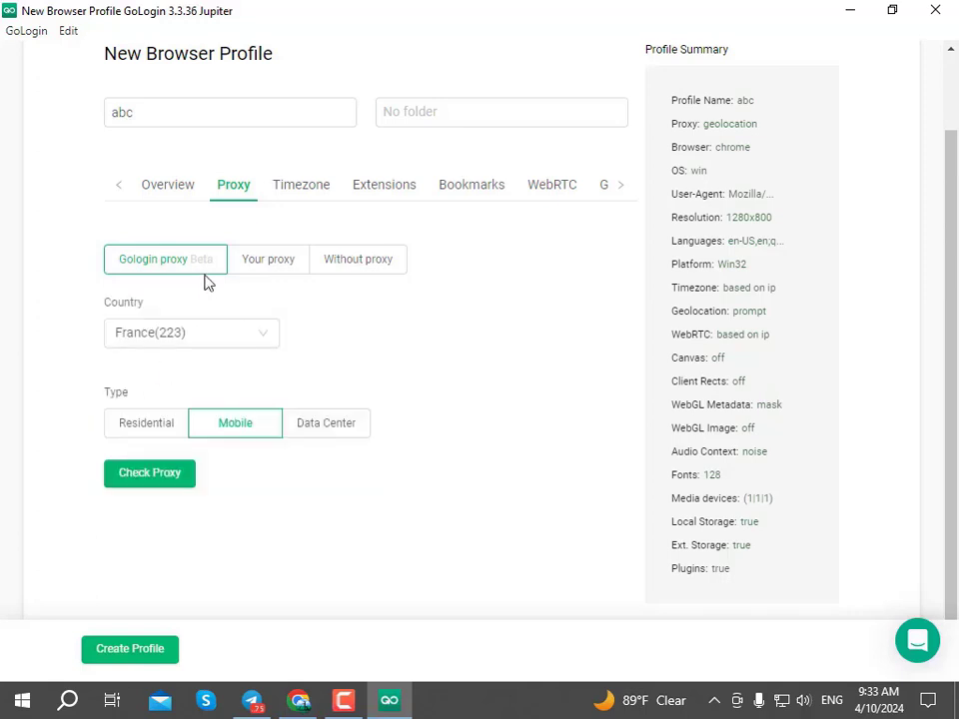
click(152, 423)
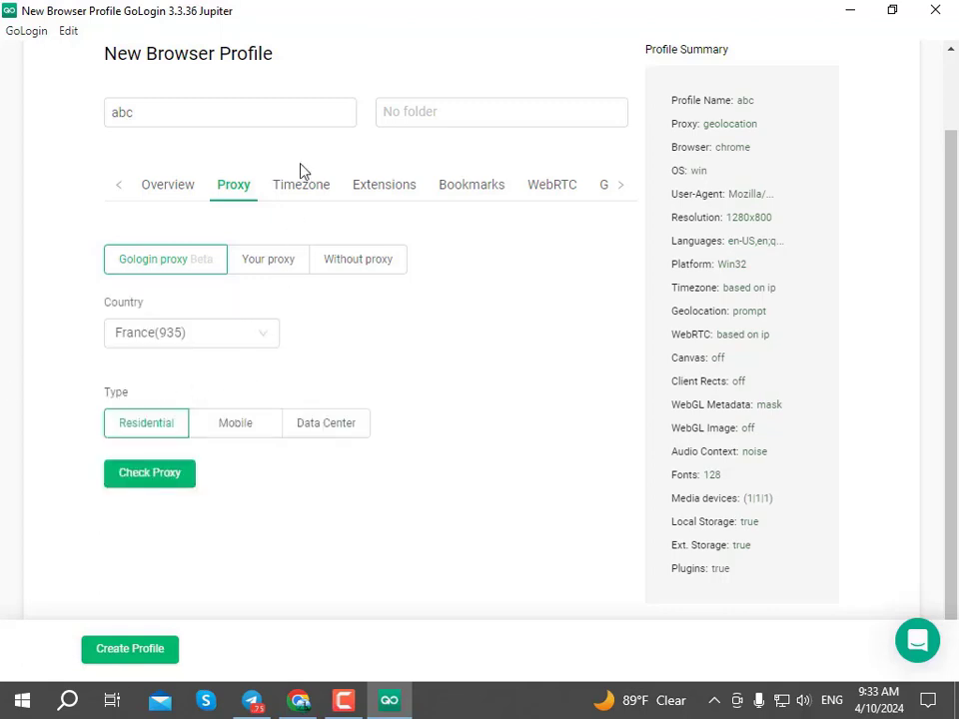
Step: Review the timezone, extensions, bookmarks and WebRTC settings, and create the abc profile
click(305, 189)
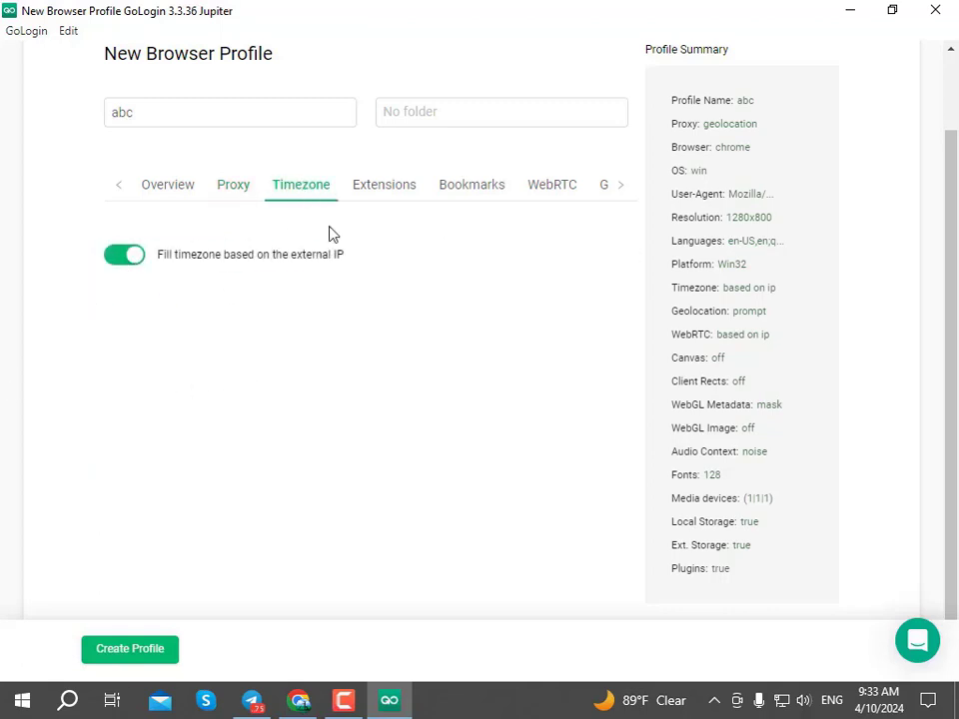
click(390, 189)
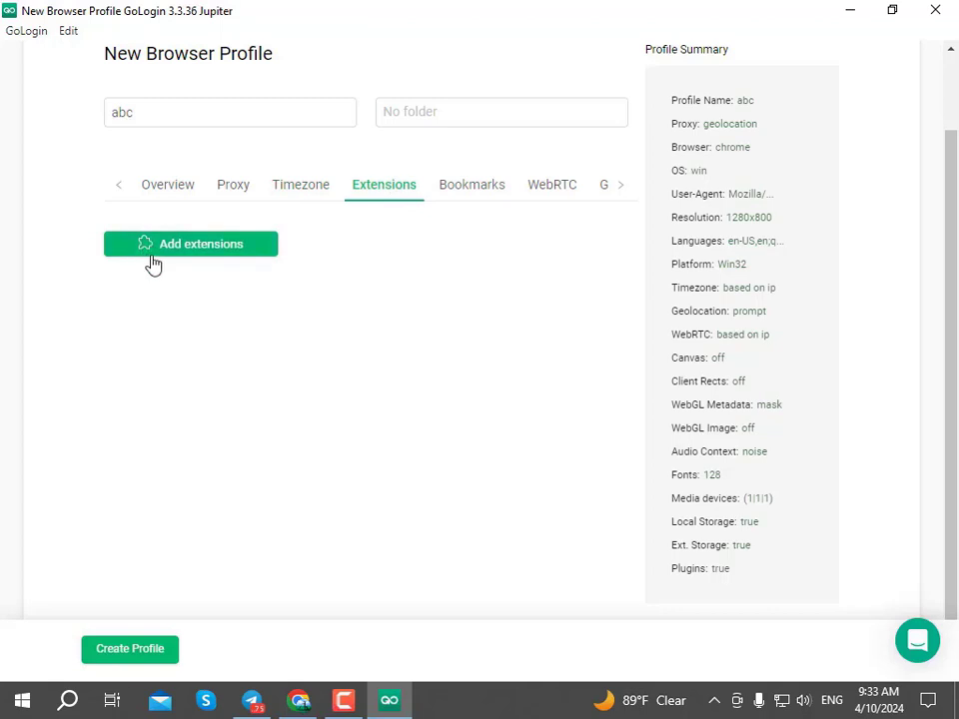
click(474, 201)
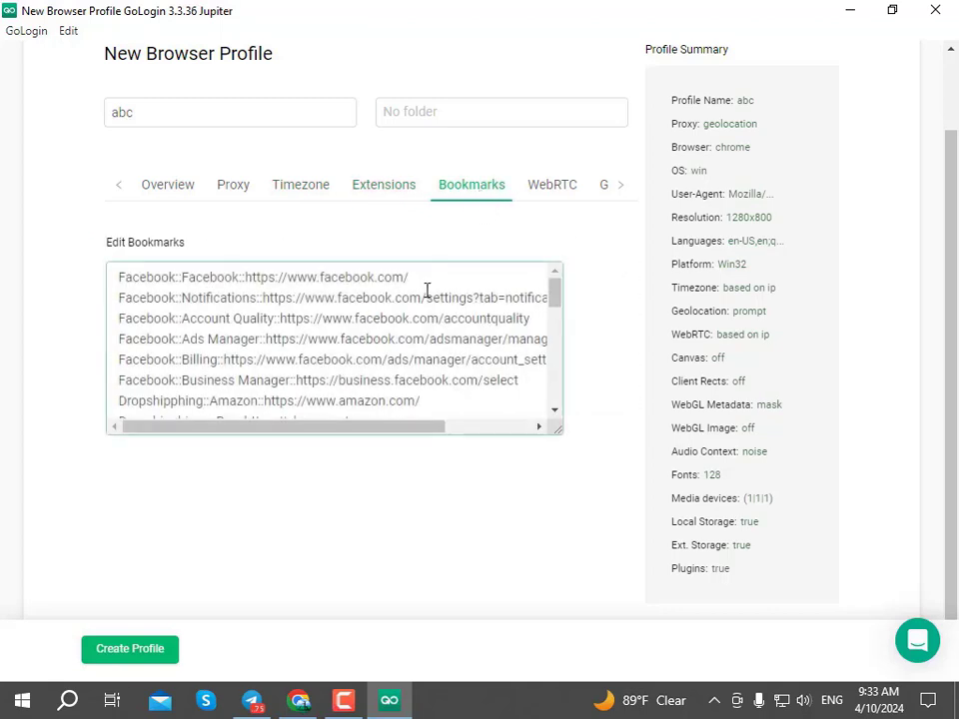
scroll(559, 322, down, 10)
drag(553, 383, 543, 273)
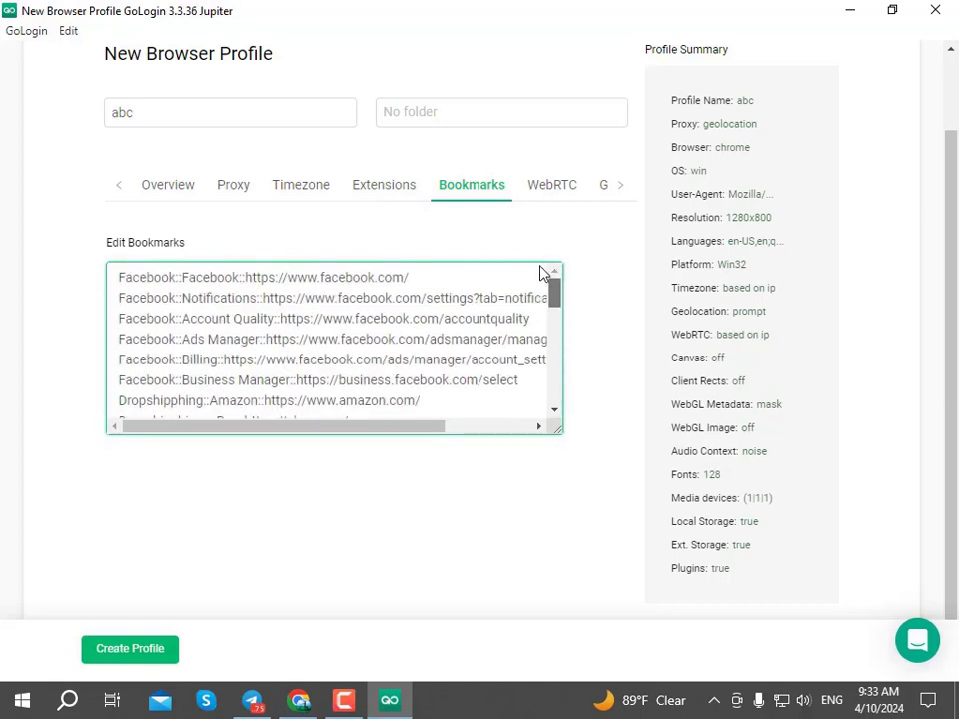
click(552, 187)
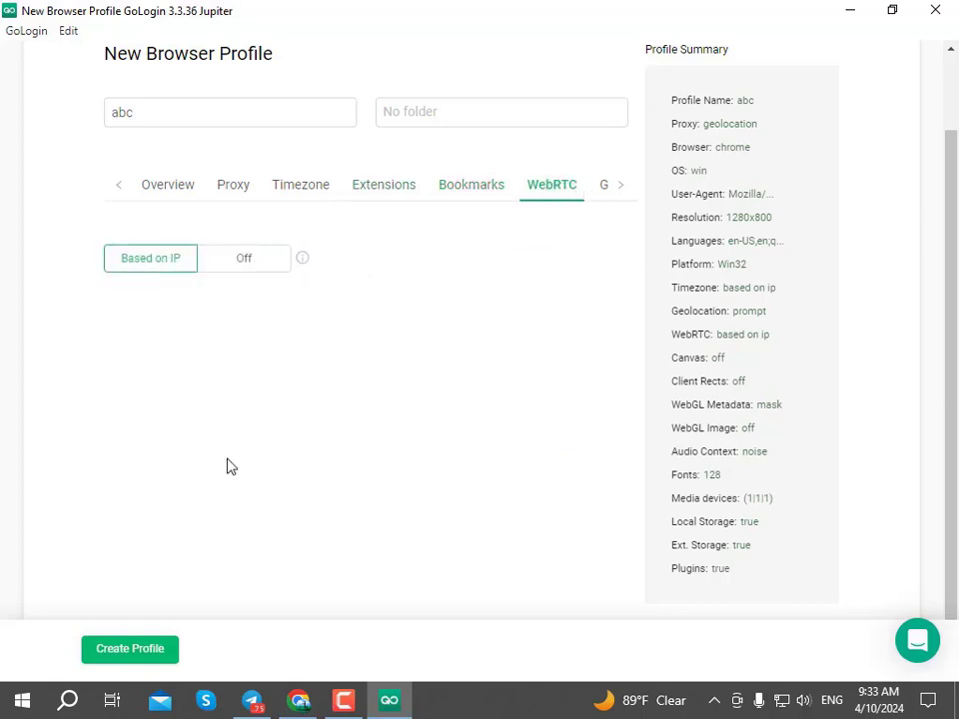
click(145, 649)
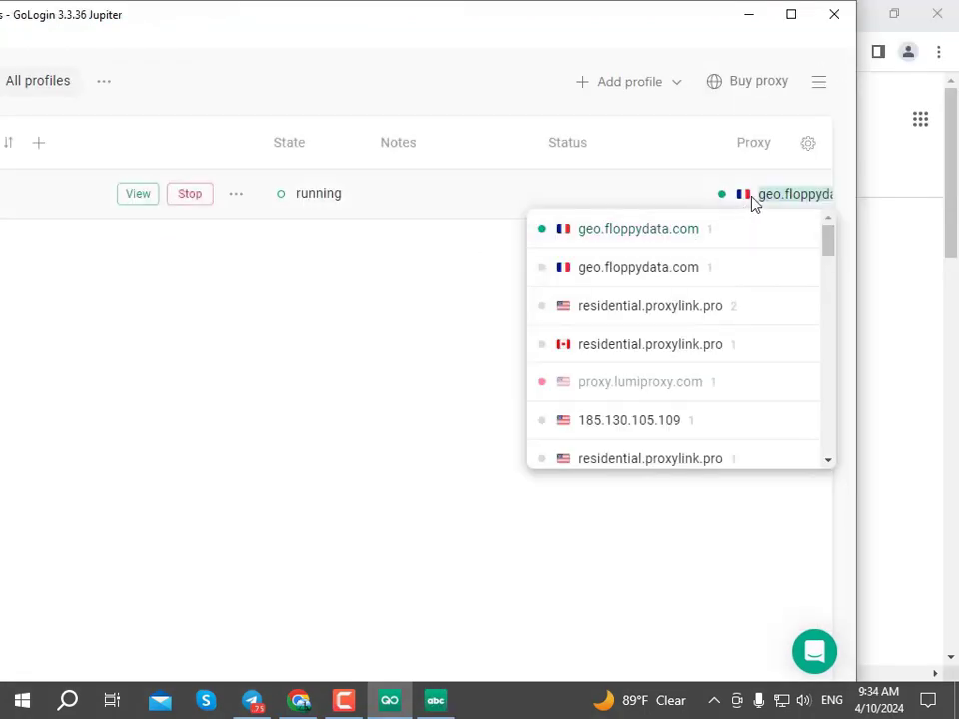
Step: Inspect the running abc profile's proxy details, and open its settings to review the overview and proxy sections
click(788, 229)
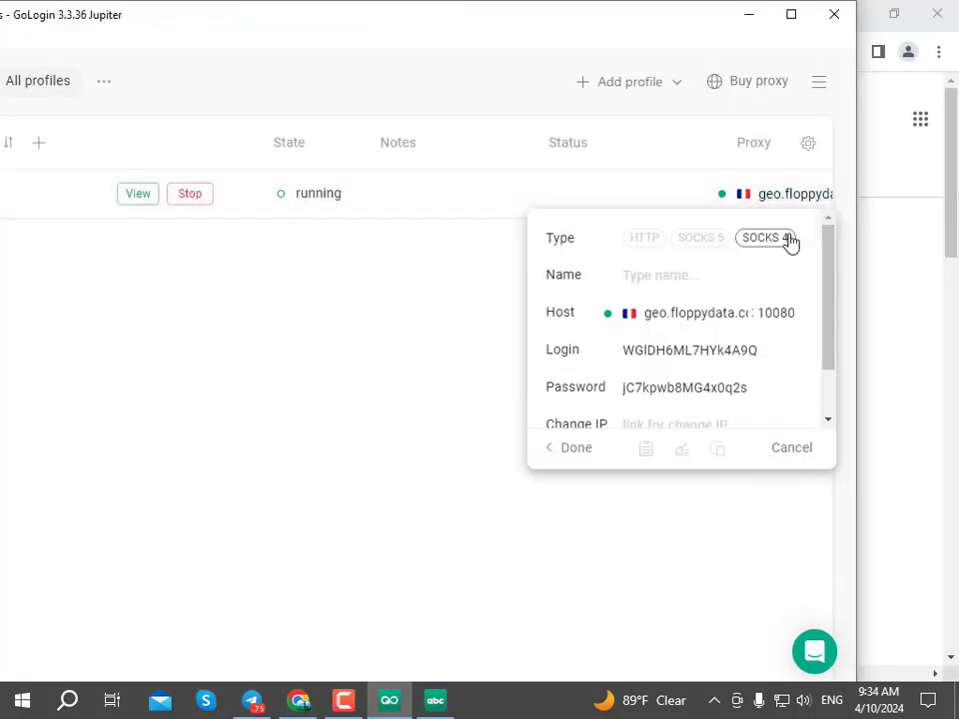
click(447, 261)
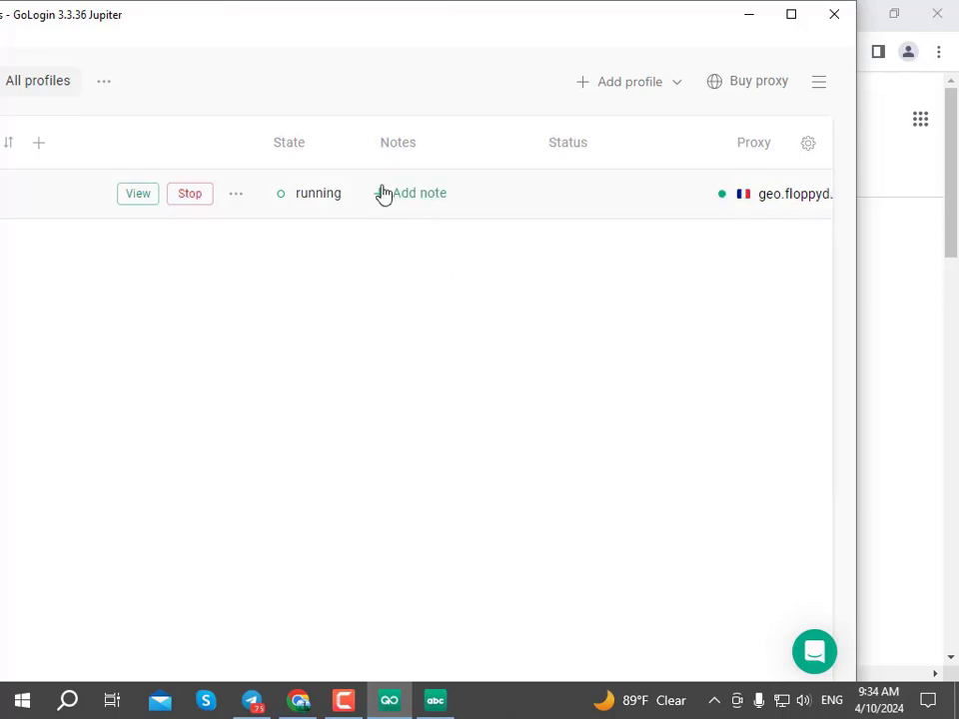
click(237, 197)
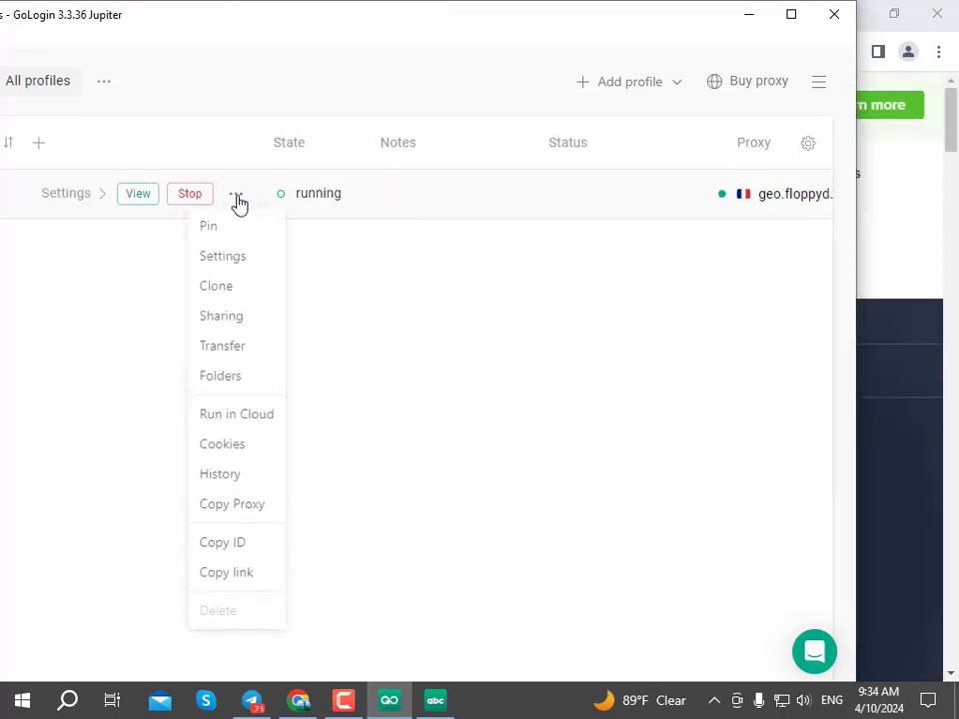
click(233, 258)
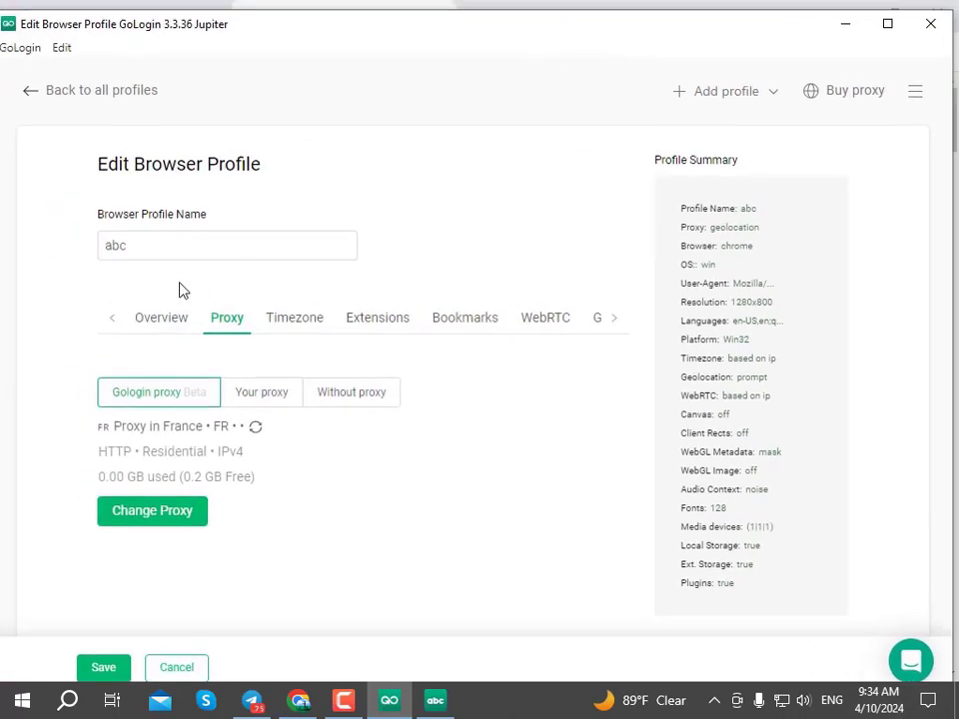
click(194, 330)
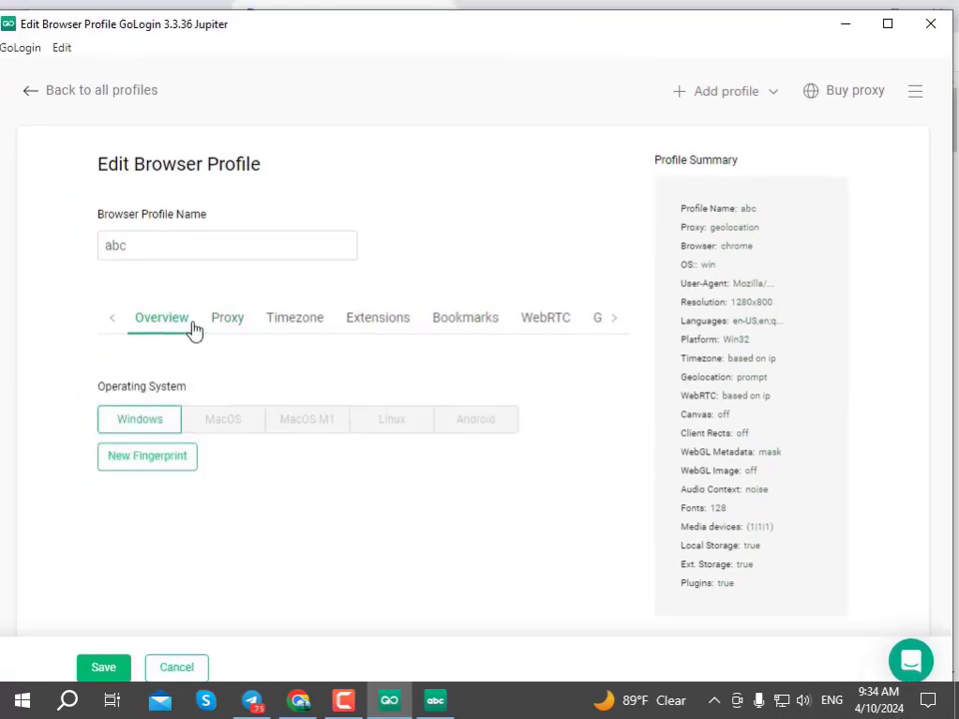
click(226, 330)
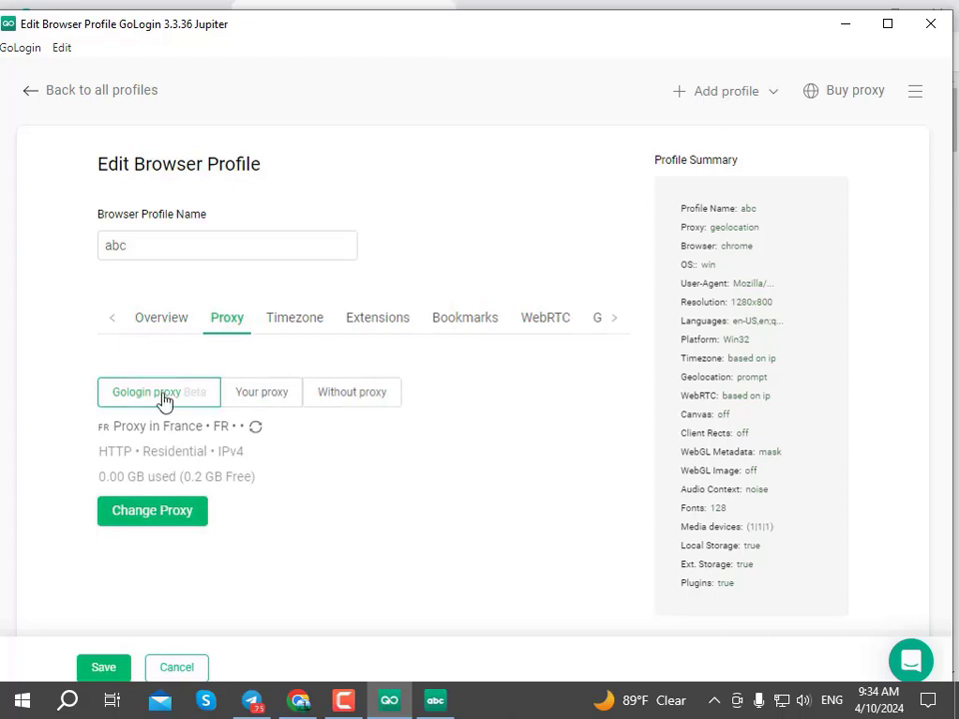
Step: Change the abc profile's residential proxy to Germany, check the proxy, and save the profile
click(152, 512)
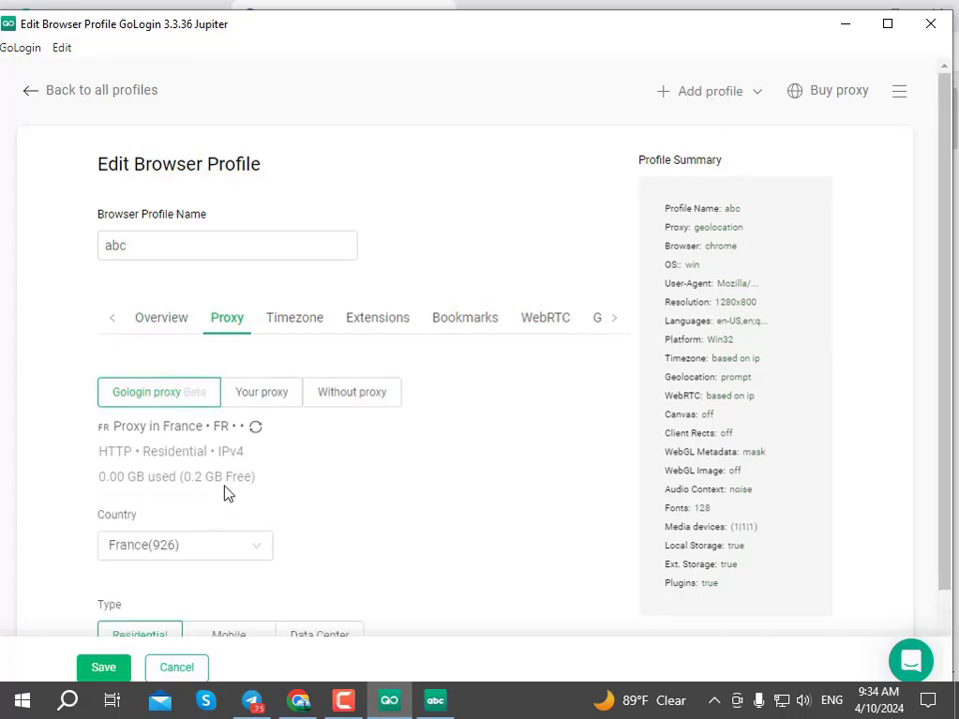
scroll(240, 460, down, 1)
click(225, 426)
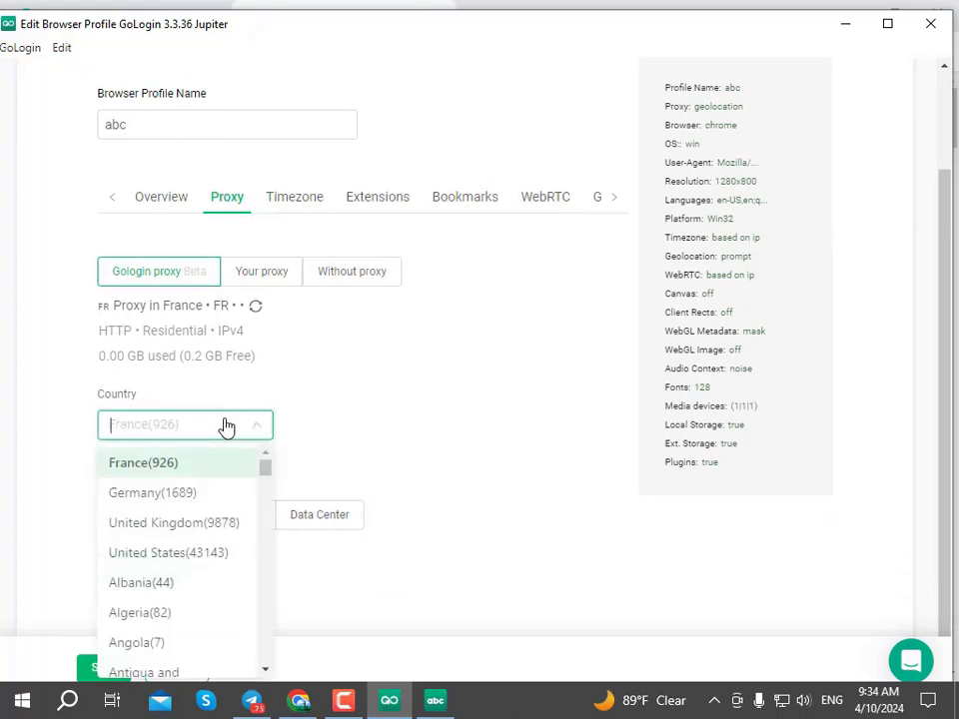
click(139, 506)
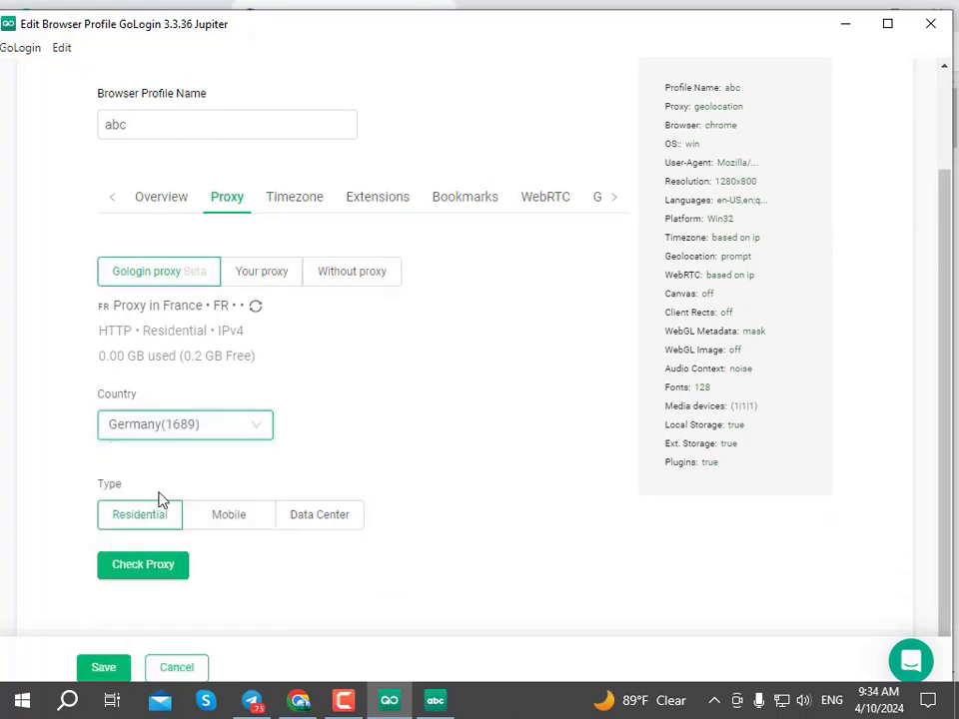
click(158, 565)
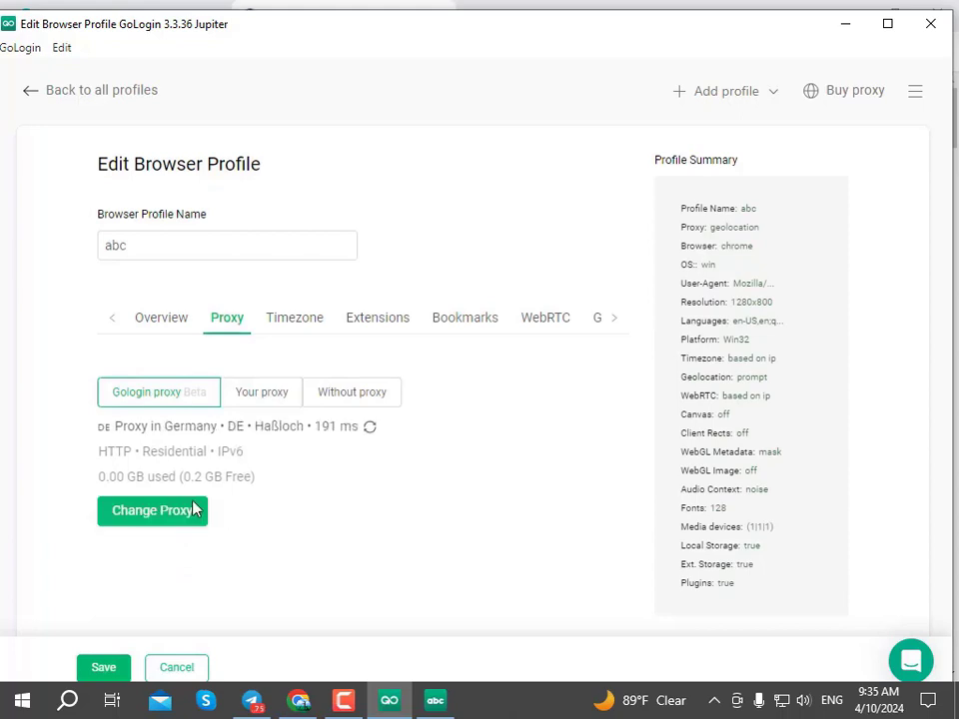
click(110, 659)
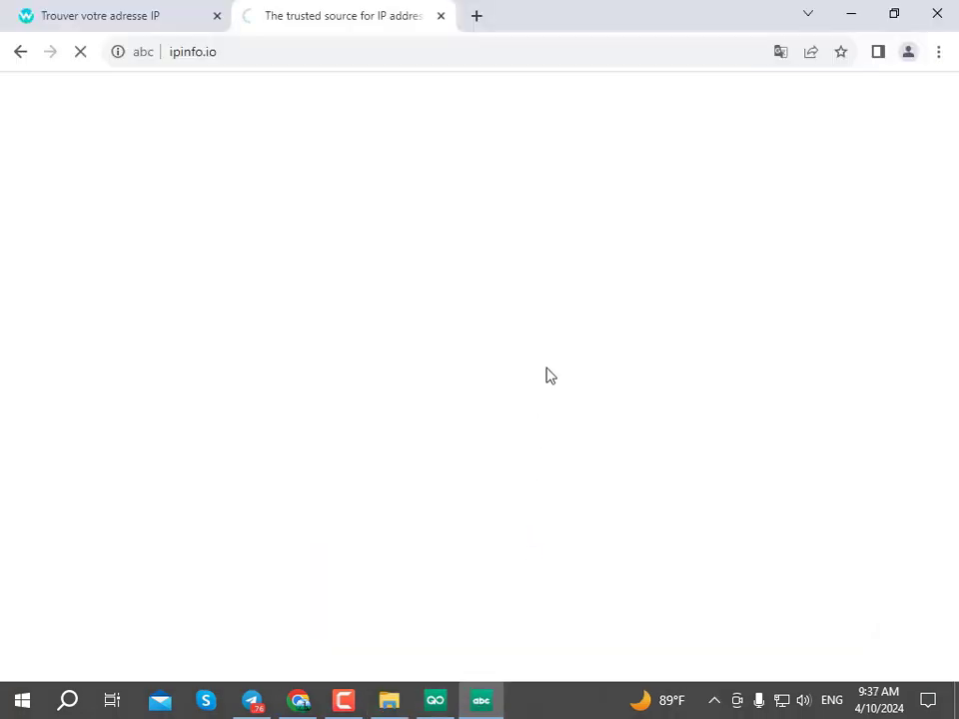
Step: Close the loading IP-check tabs and clear the last hour's browsing history, cookies and cached files, leaving one new tab
click(147, 28)
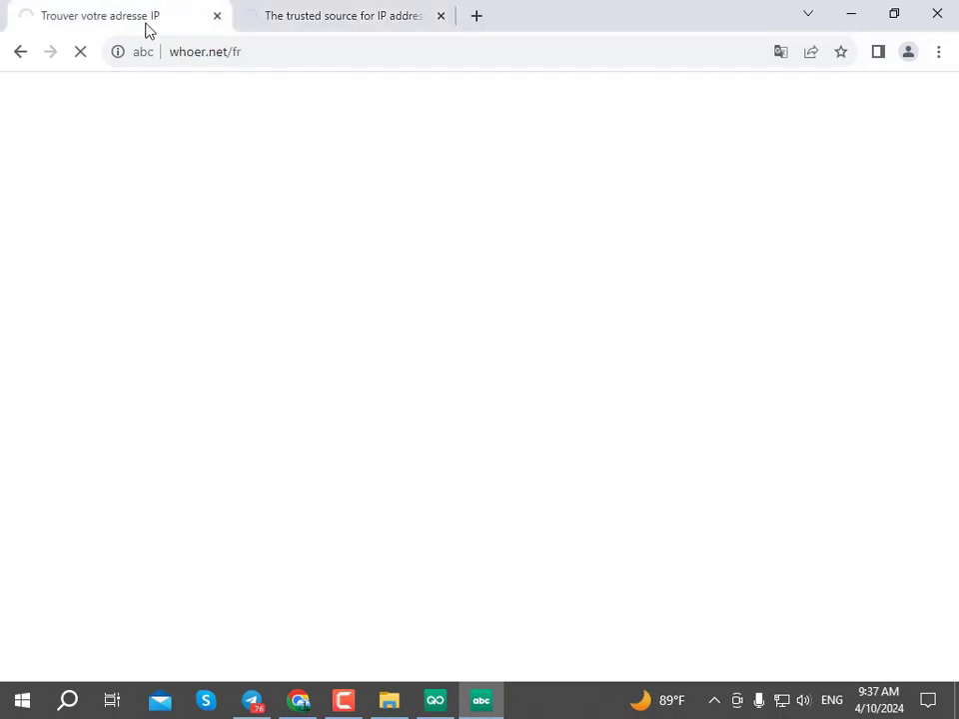
click(279, 28)
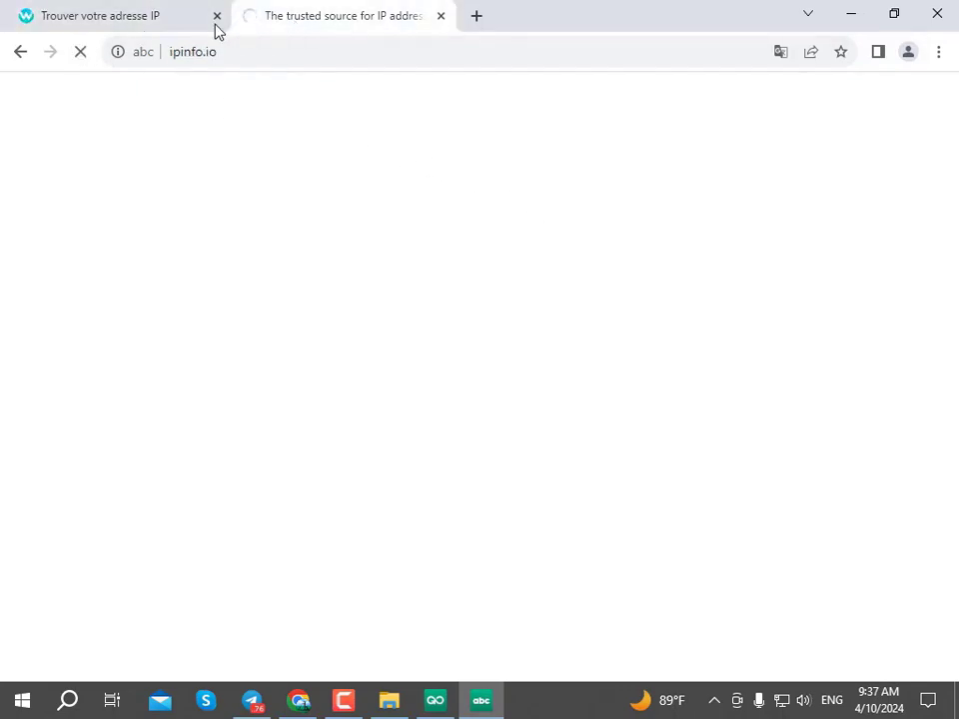
click(478, 17)
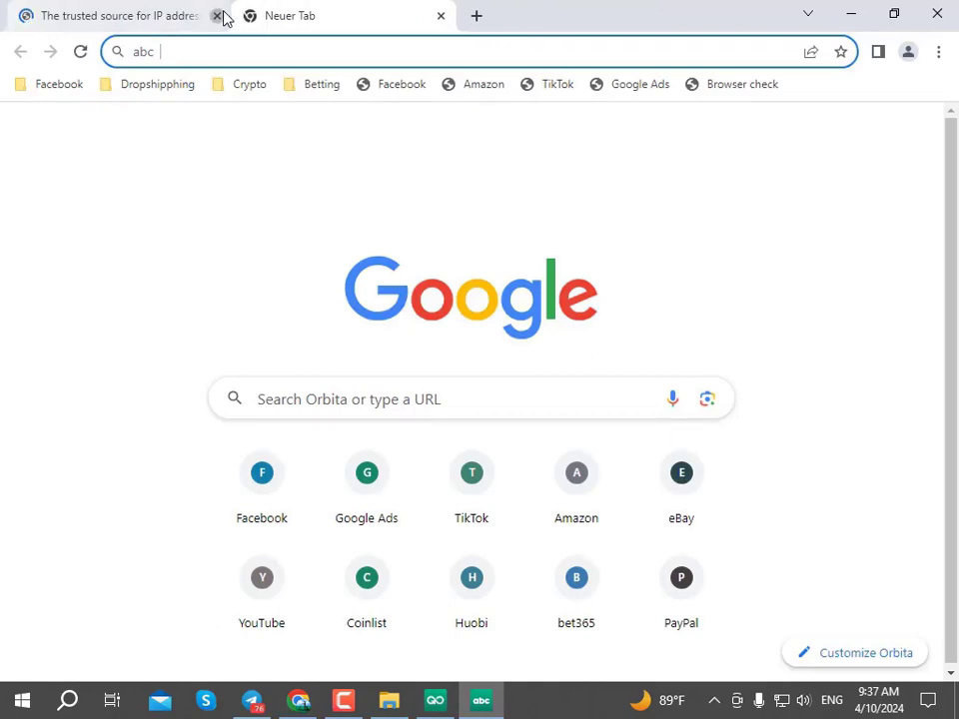
click(222, 16)
key(ctrl+shift+Delete)
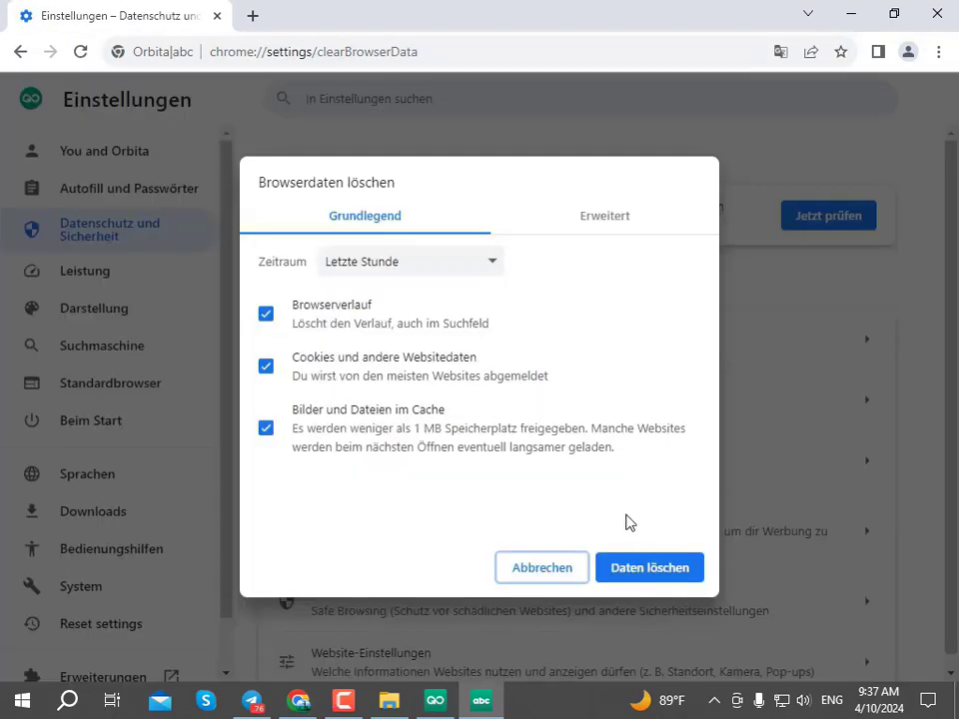
click(652, 568)
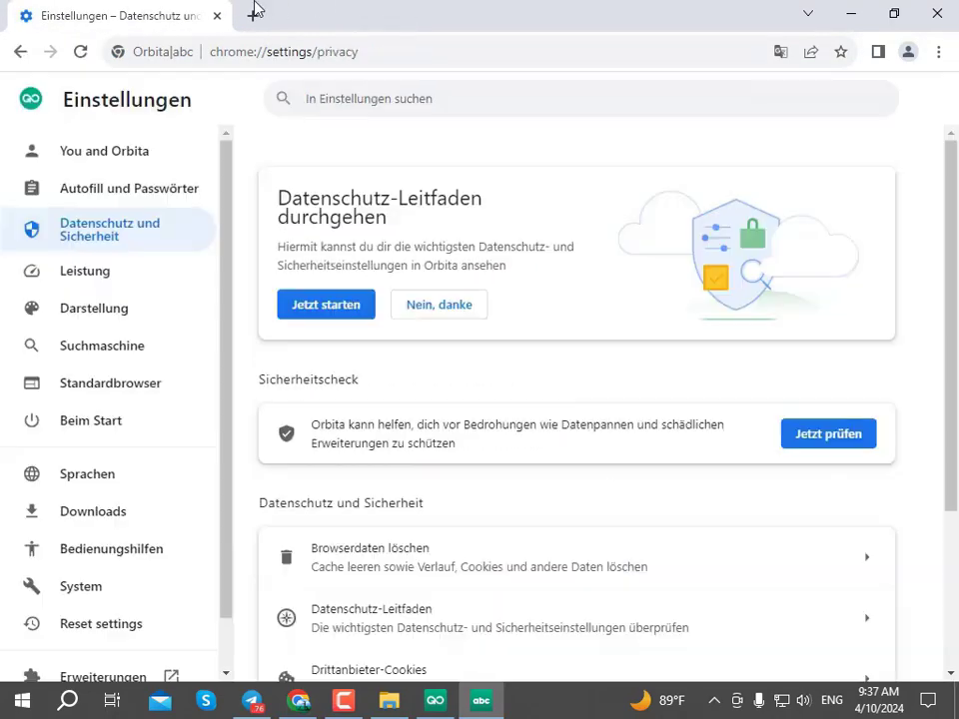
click(252, 16)
click(217, 16)
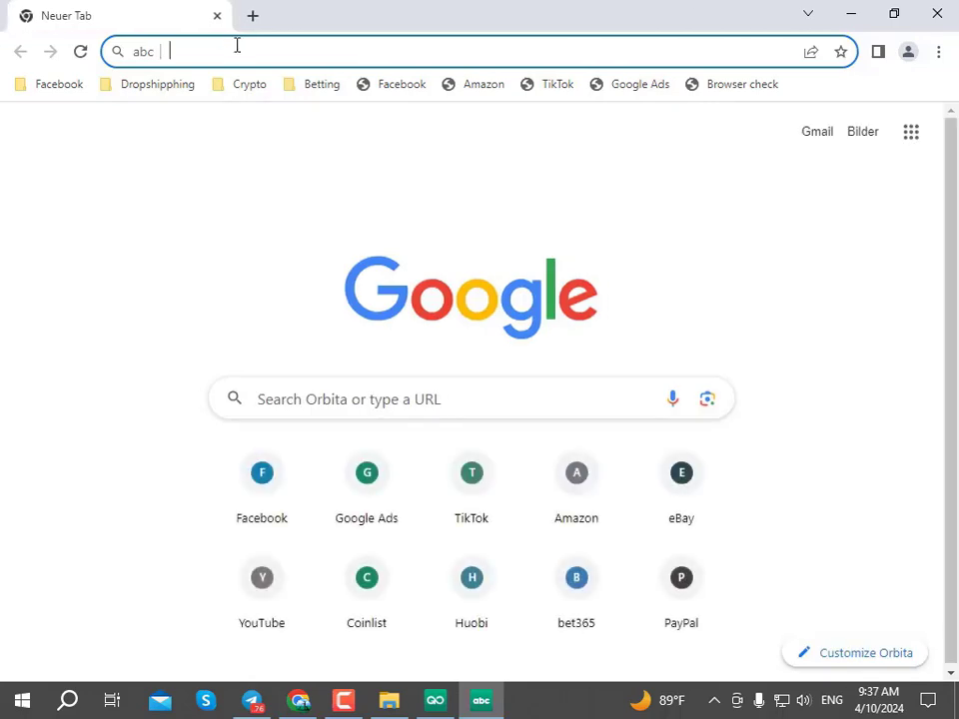
Step: Search the web for ipinfo in the abc profile's browser
text(i)
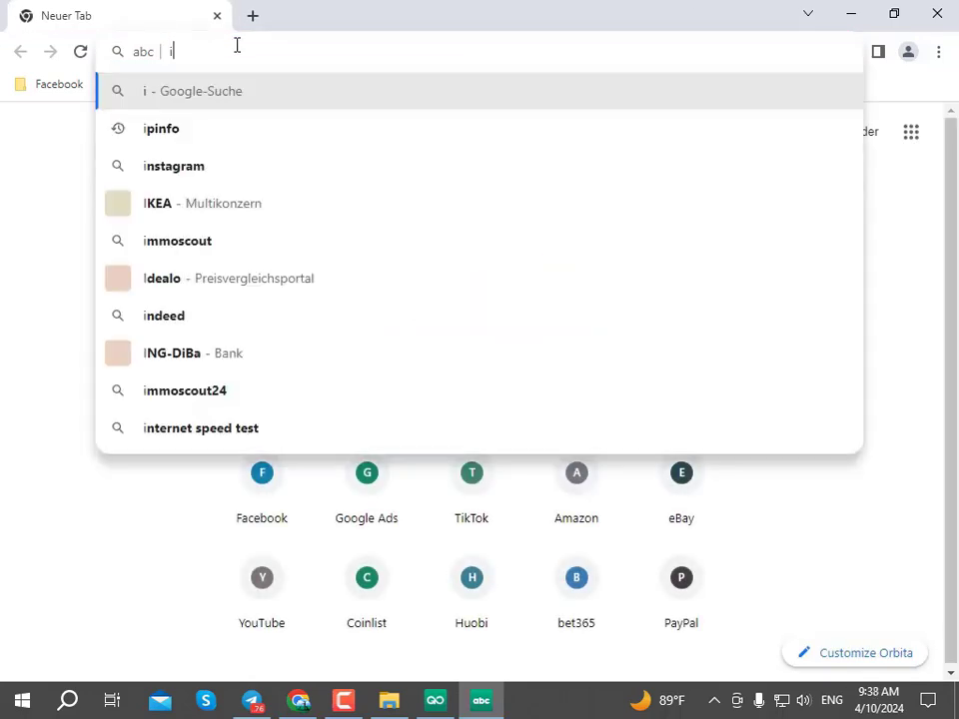
text(pinfo)
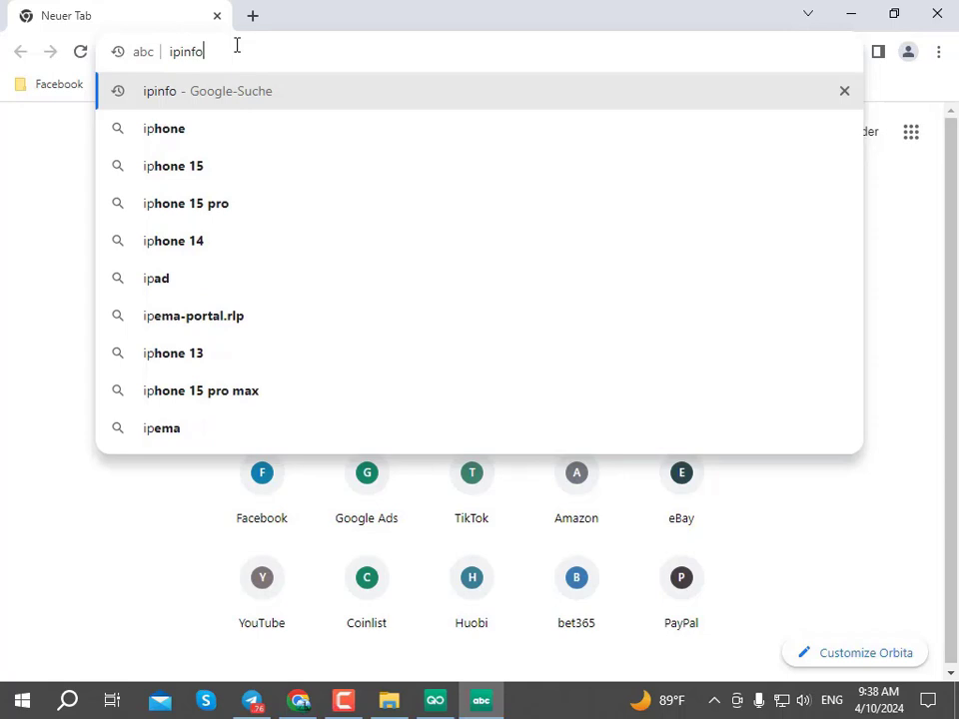
key(Return)
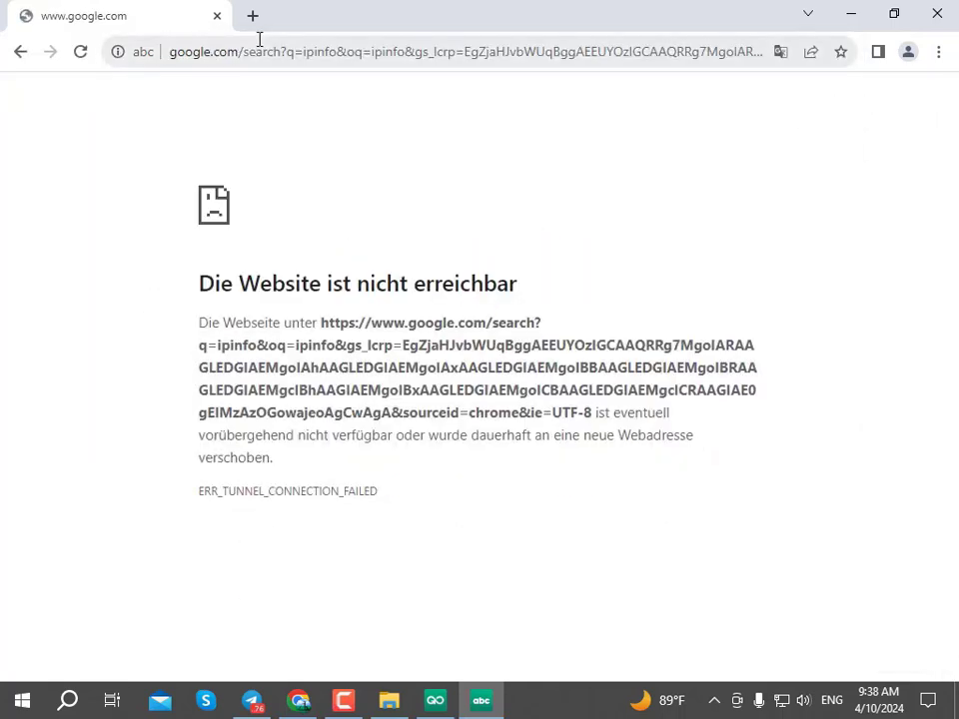
Step: Open whoer.net in a second tab of the abc profile's browser
click(254, 16)
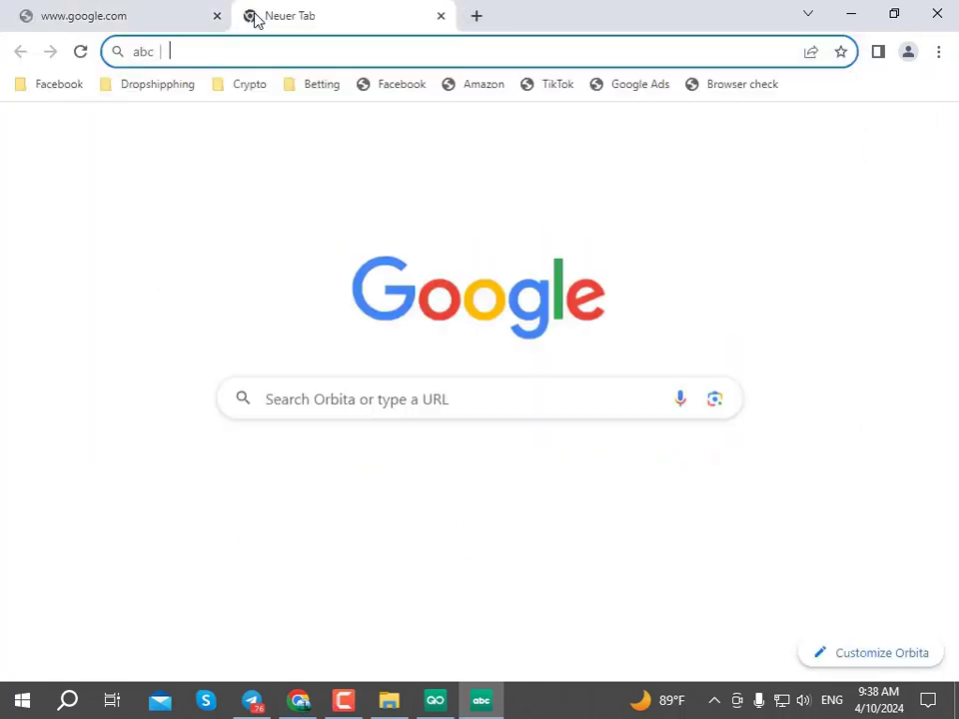
text(whoer)
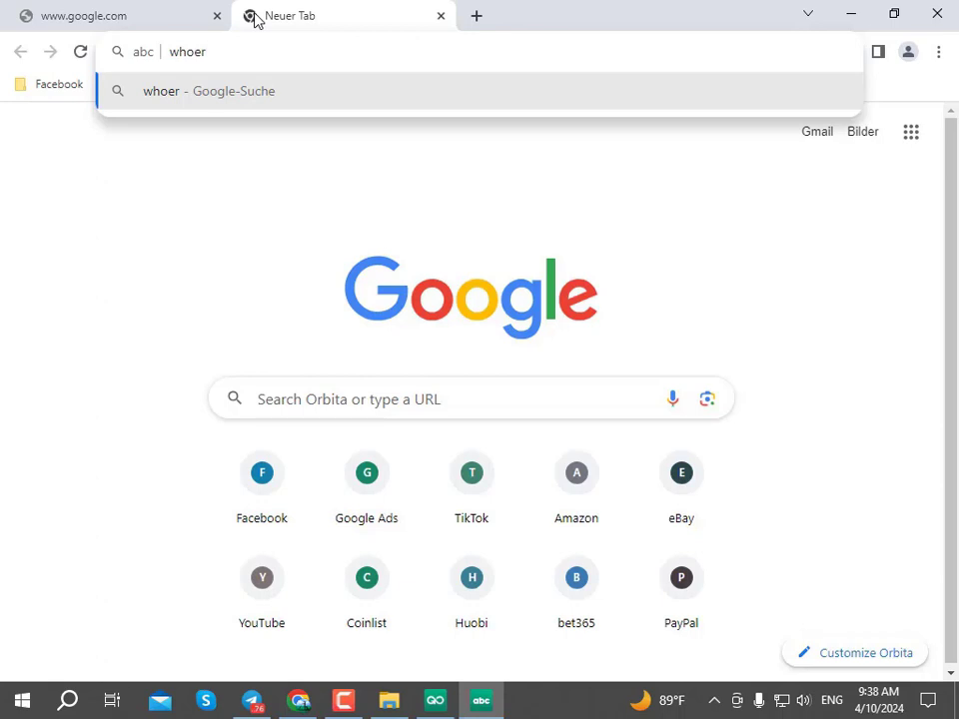
text(.me)
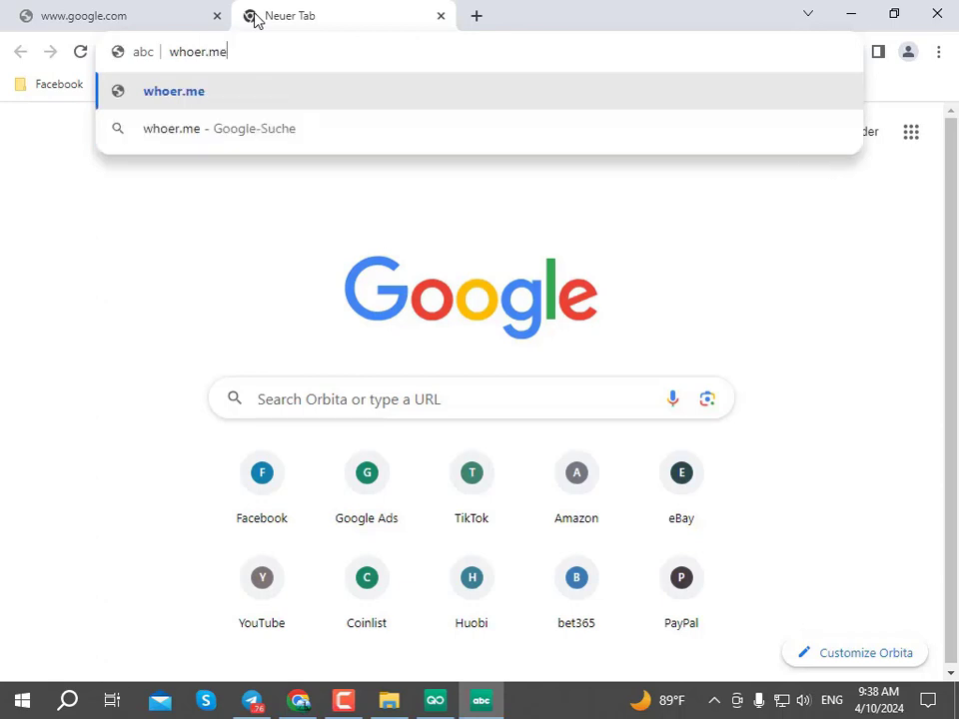
key(BackSpace)
key(BackSpace)
text(net)
key(Return)
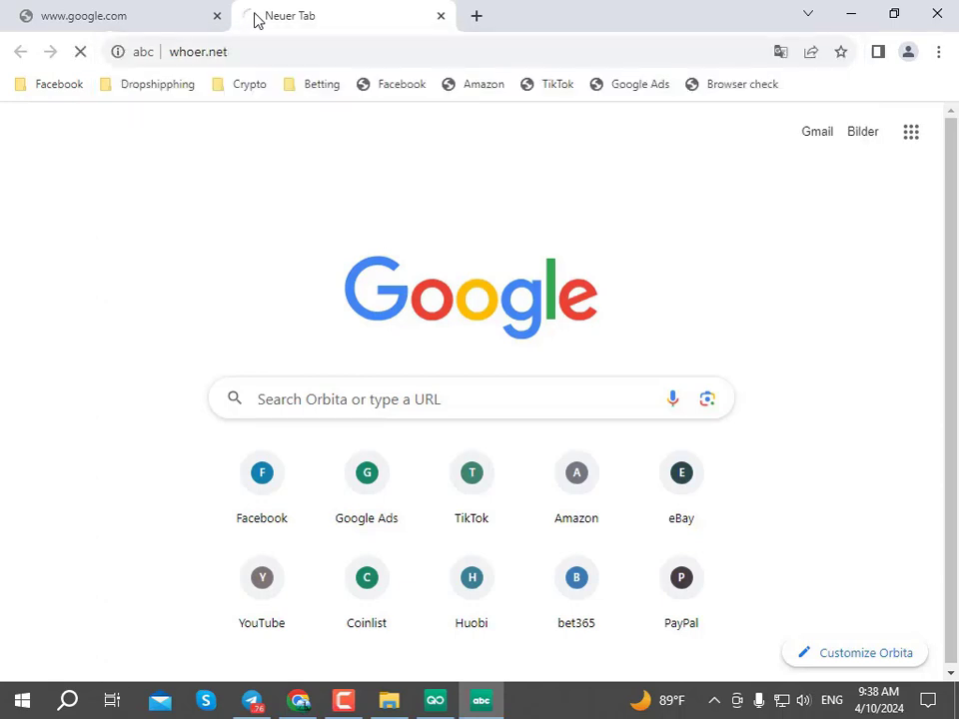
Step: Examine the IP address, city, region, country and timezone that ipinfo.io reports for the abc profile
click(200, 6)
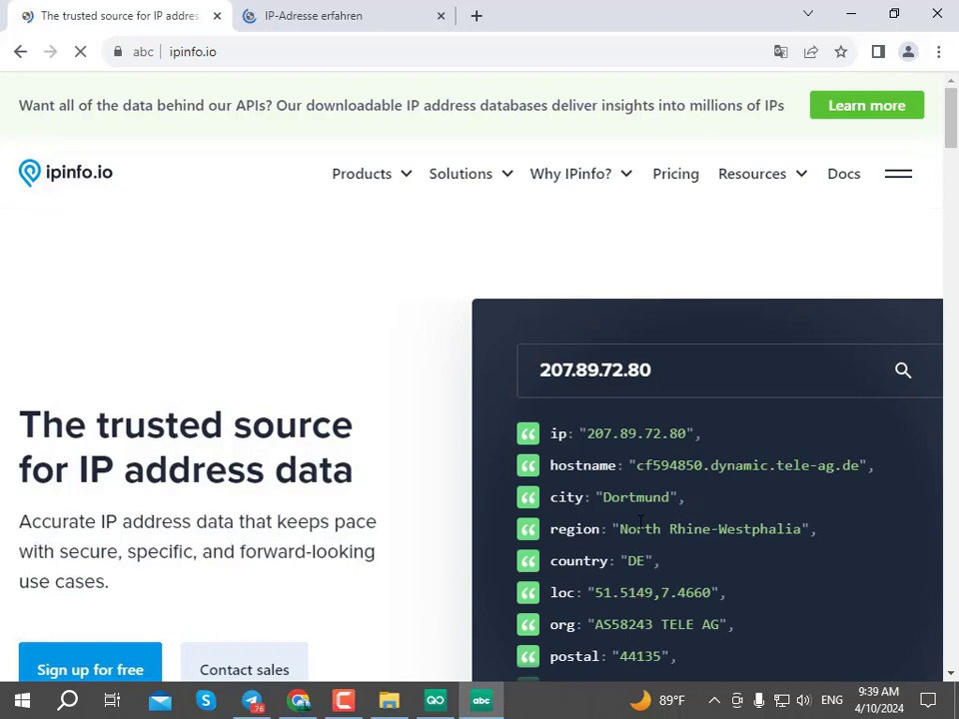
scroll(640, 521, down, 1)
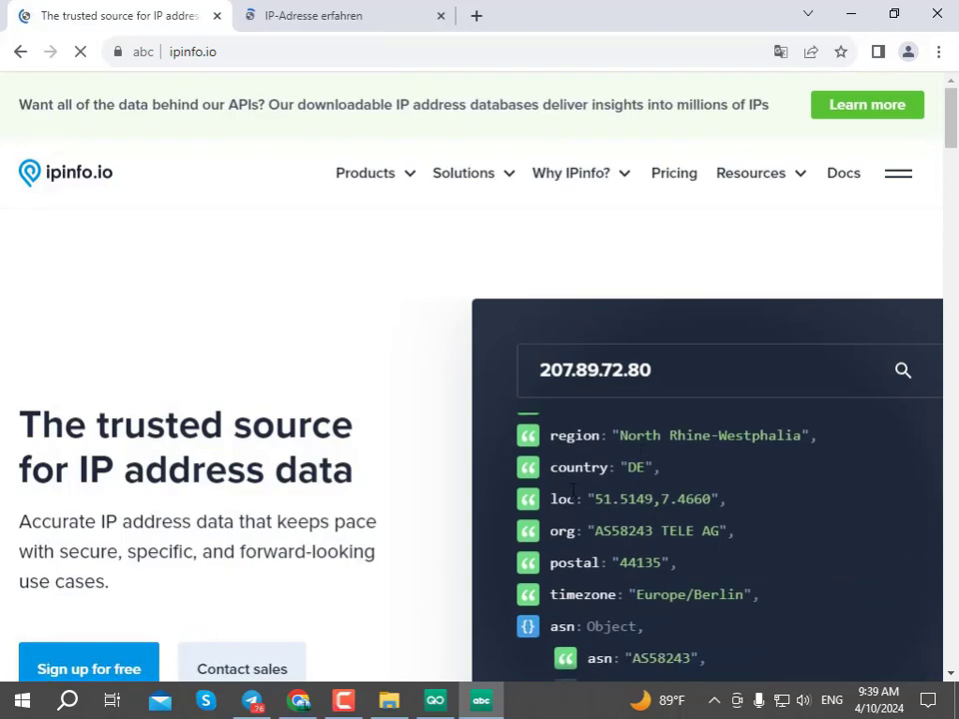
scroll(736, 511, up, 1)
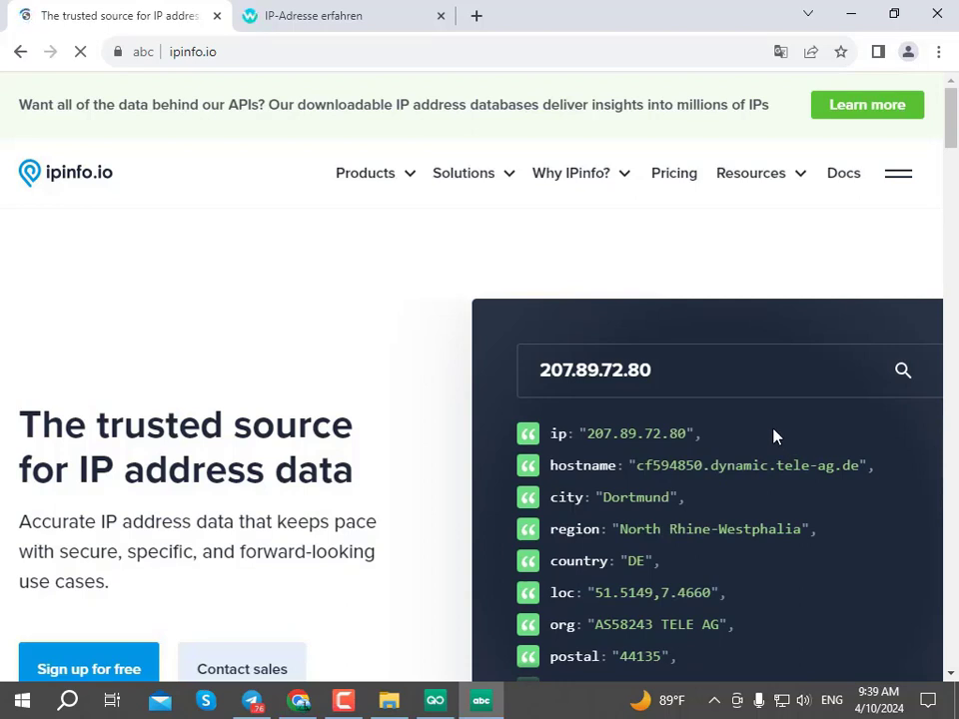
Step: Examine the IP address, location, provider, DNS, proxy and anonymity details that whoer.net reports for the abc profile
click(354, 10)
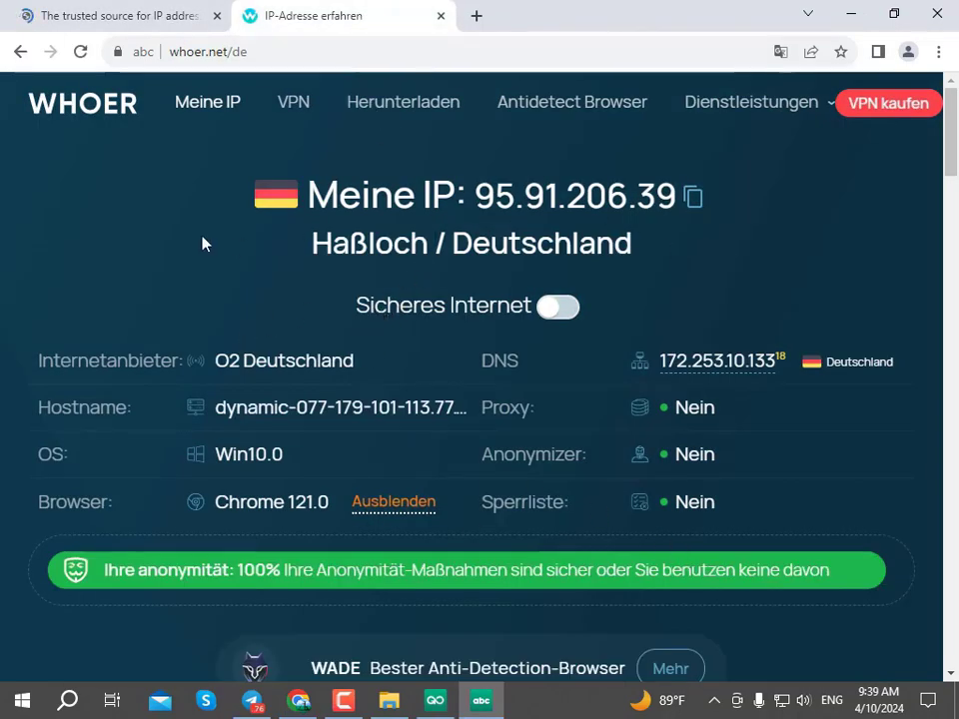
scroll(743, 302, down, 3)
scroll(752, 317, up, 3)
scroll(444, 357, down, 10)
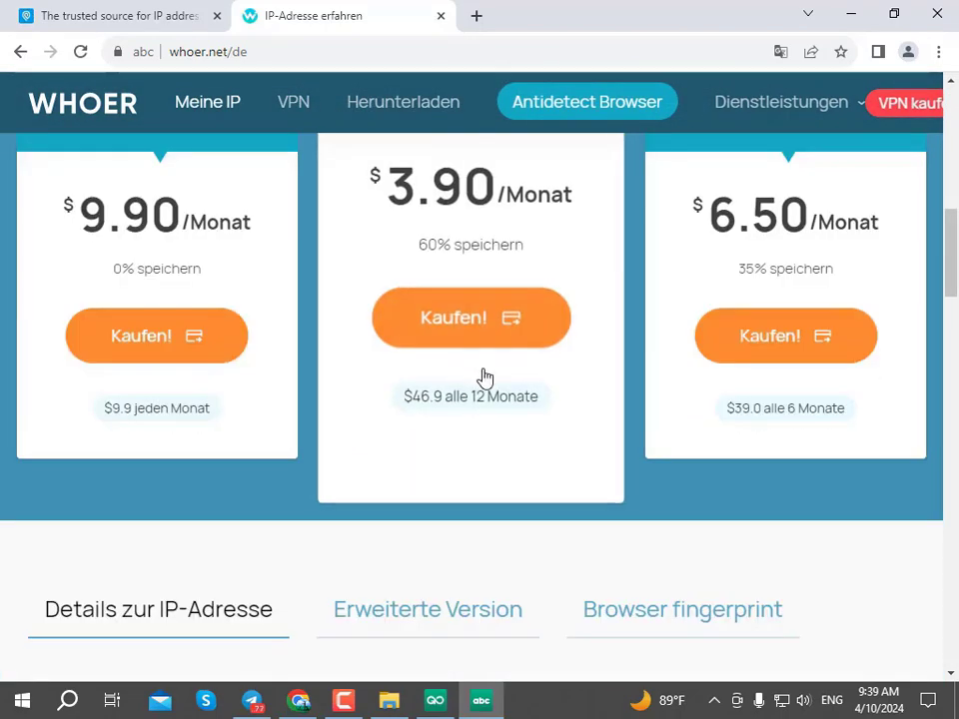
scroll(644, 456, down, 6)
scroll(702, 489, up, 9)
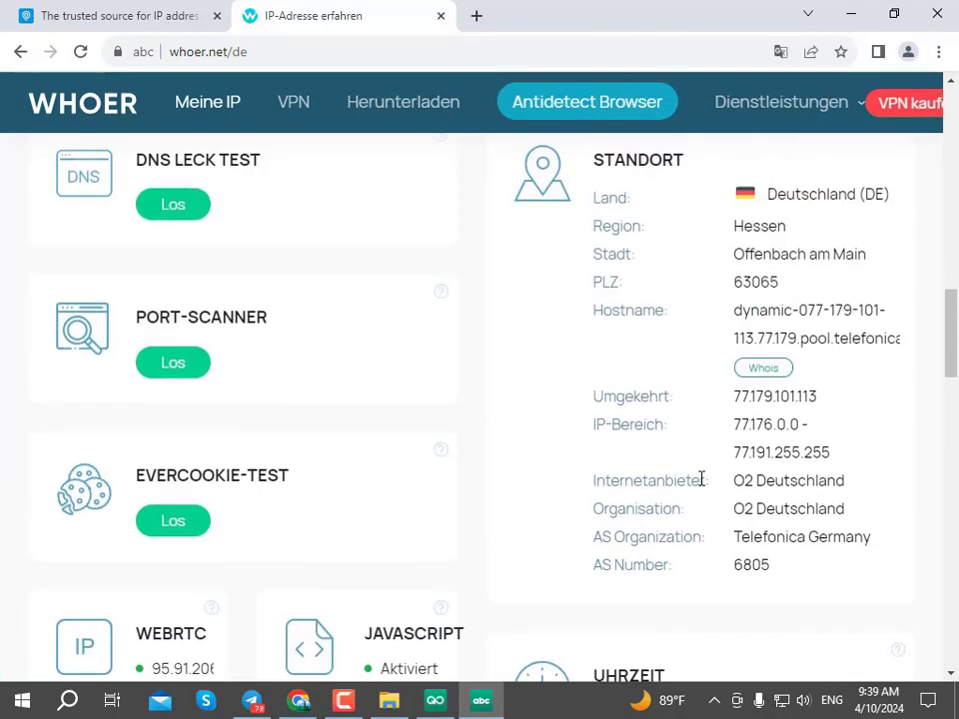
scroll(685, 480, up, 10)
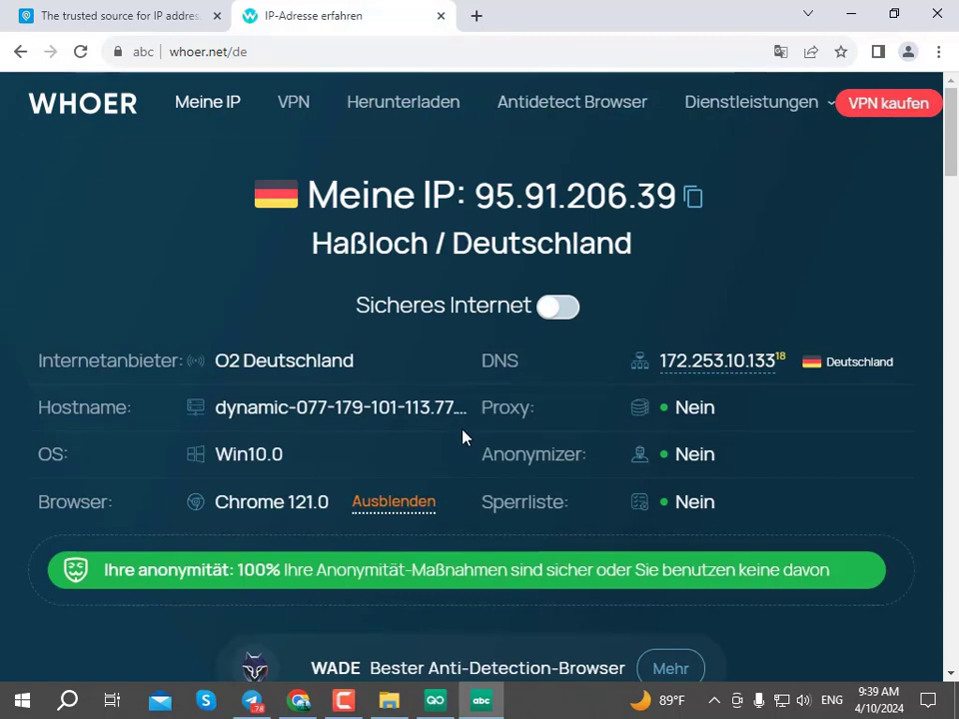
scroll(462, 436, down, 1)
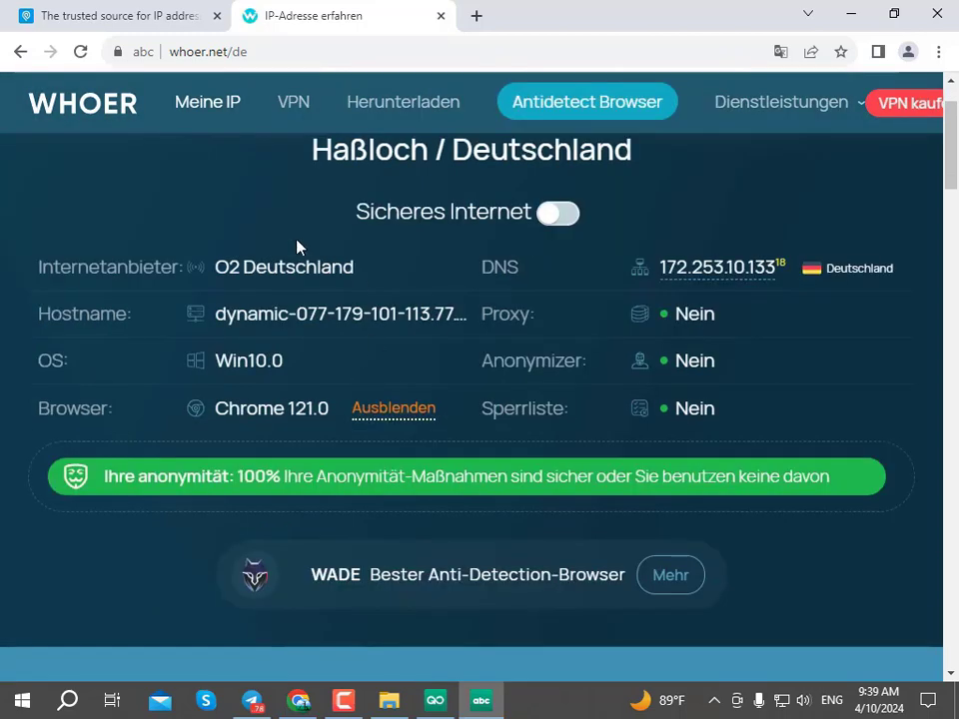
scroll(297, 246, up, 1)
scroll(557, 380, down, 2)
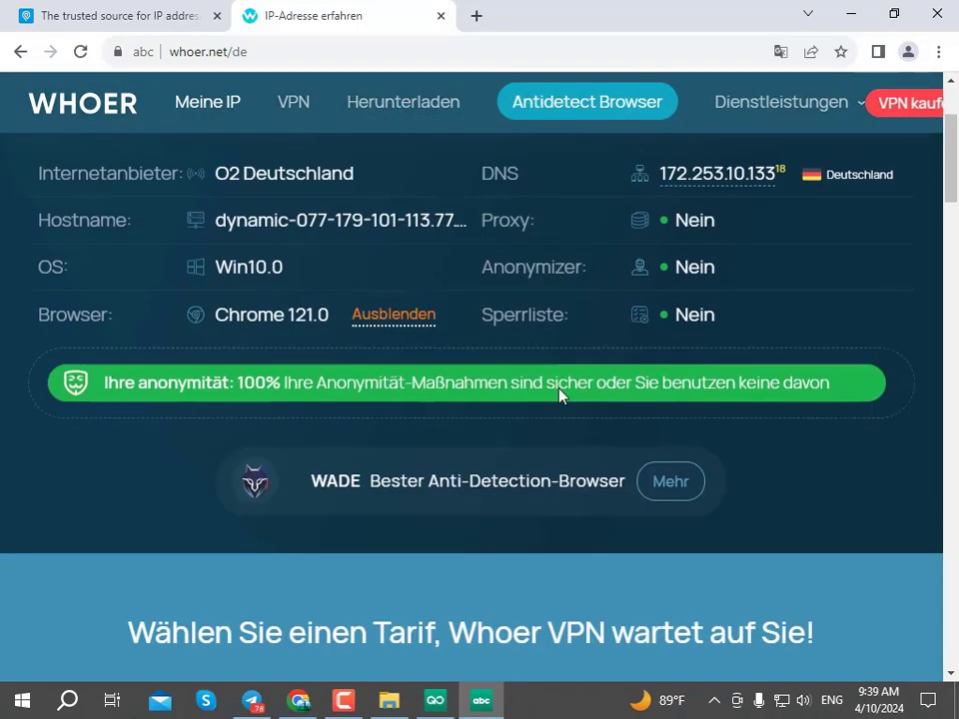
scroll(519, 399, up, 2)
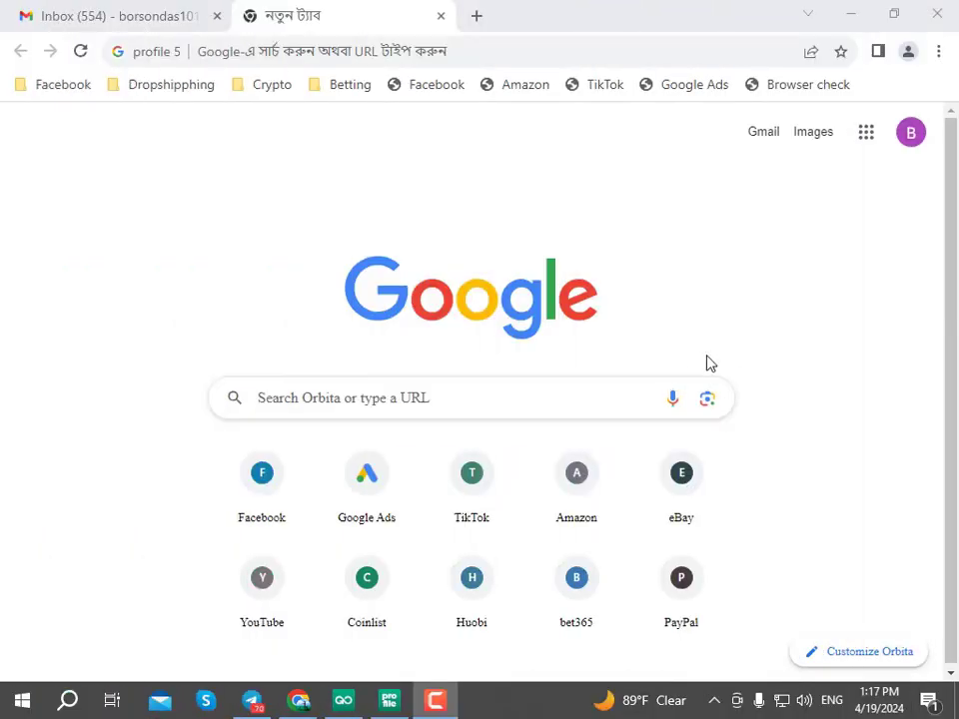
Step: Search Google for google ads in the profile 5 browser and rerun the search
click(355, 54)
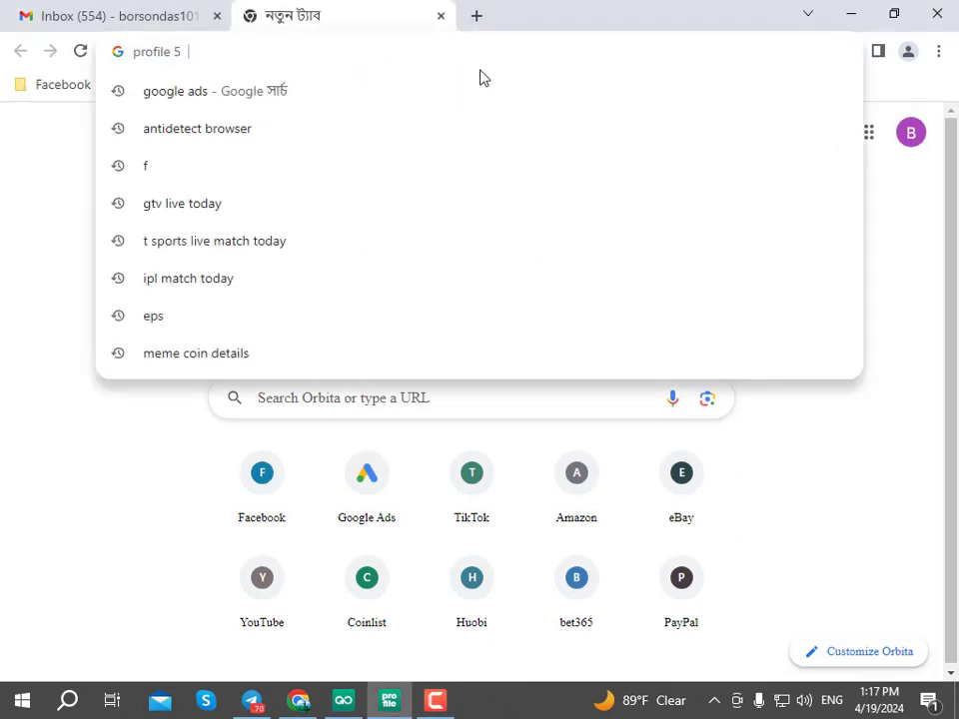
text(goo)
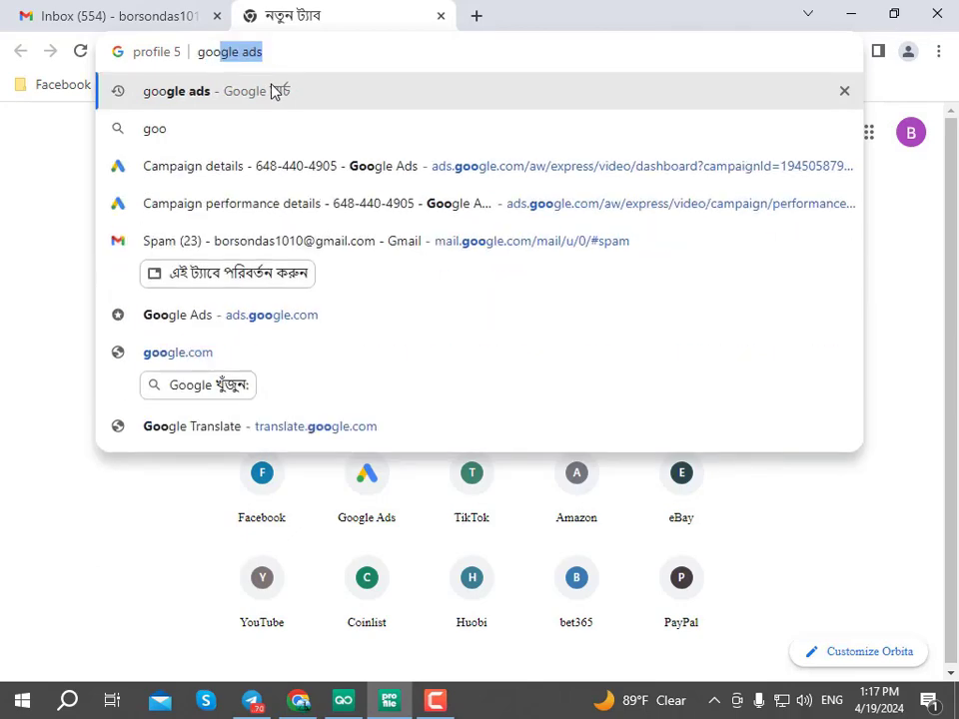
click(274, 91)
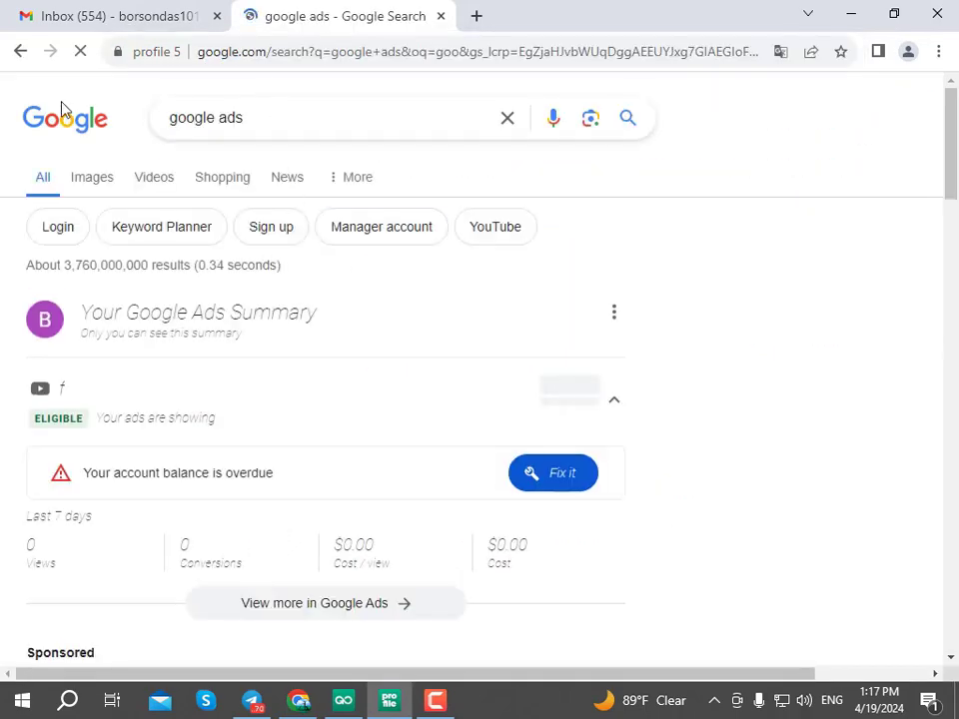
click(390, 699)
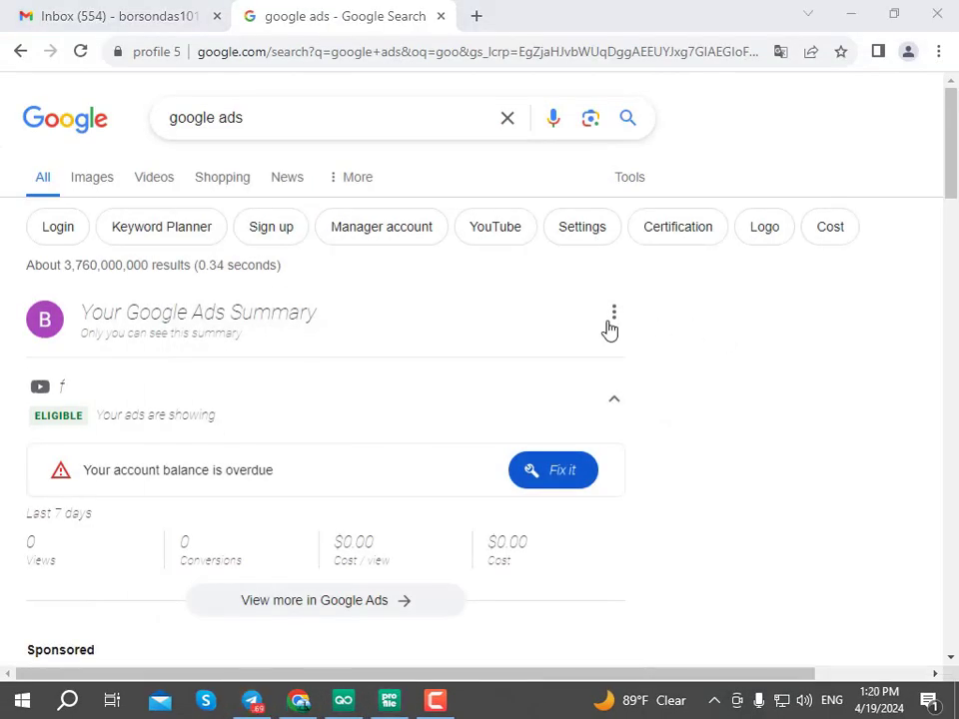
click(319, 110)
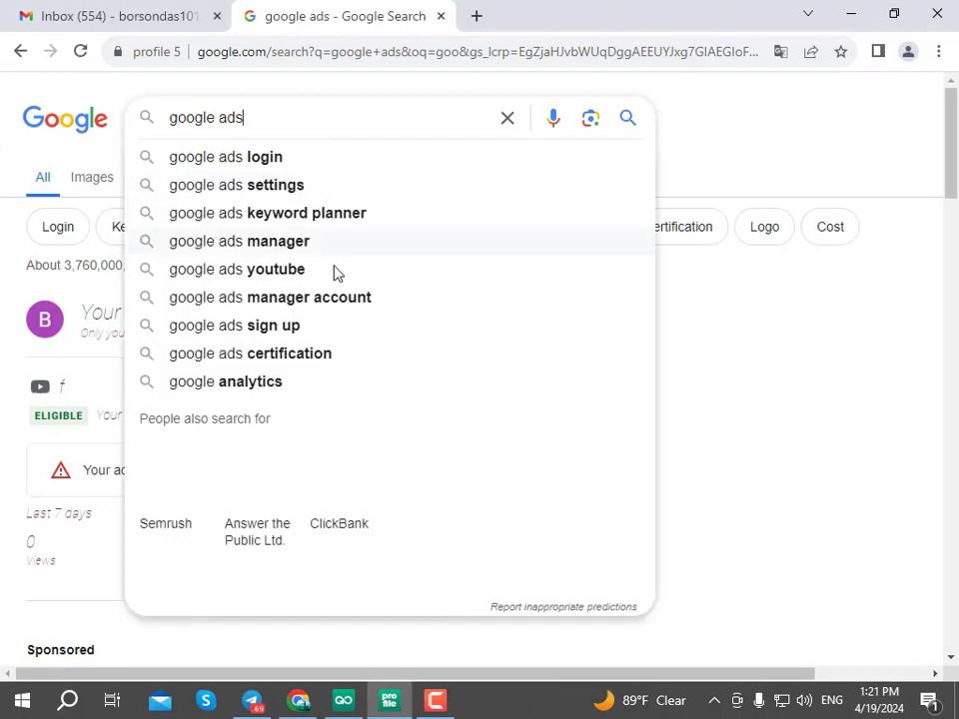
key(Return)
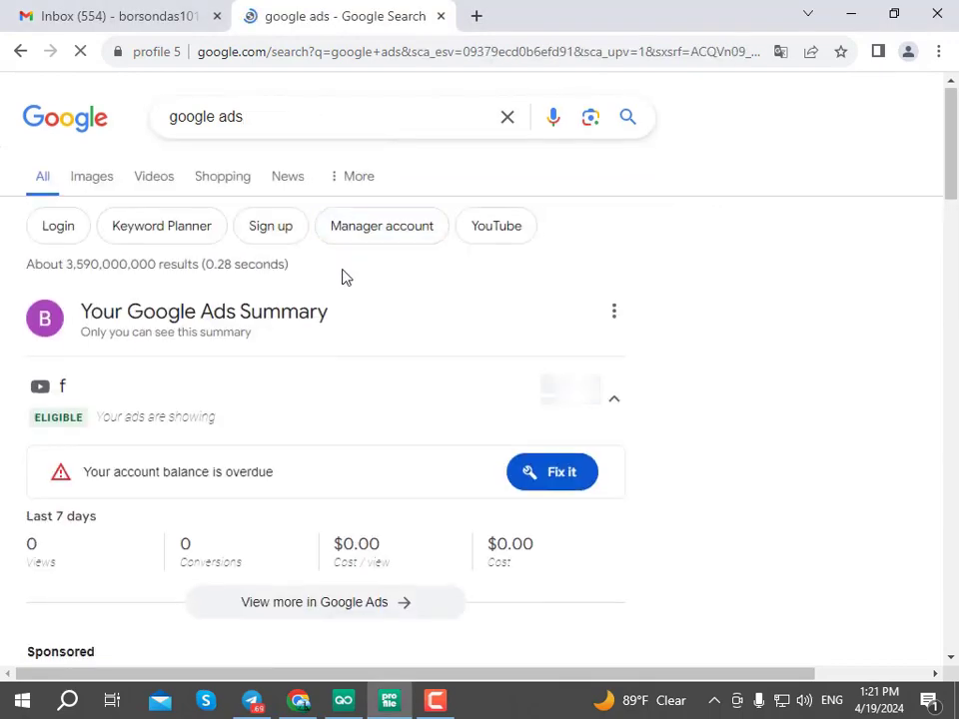
Step: Open the Google Ads website from the search results and choose Start now to reach the account selection
scroll(339, 278, down, 6)
scroll(146, 327, down, 1)
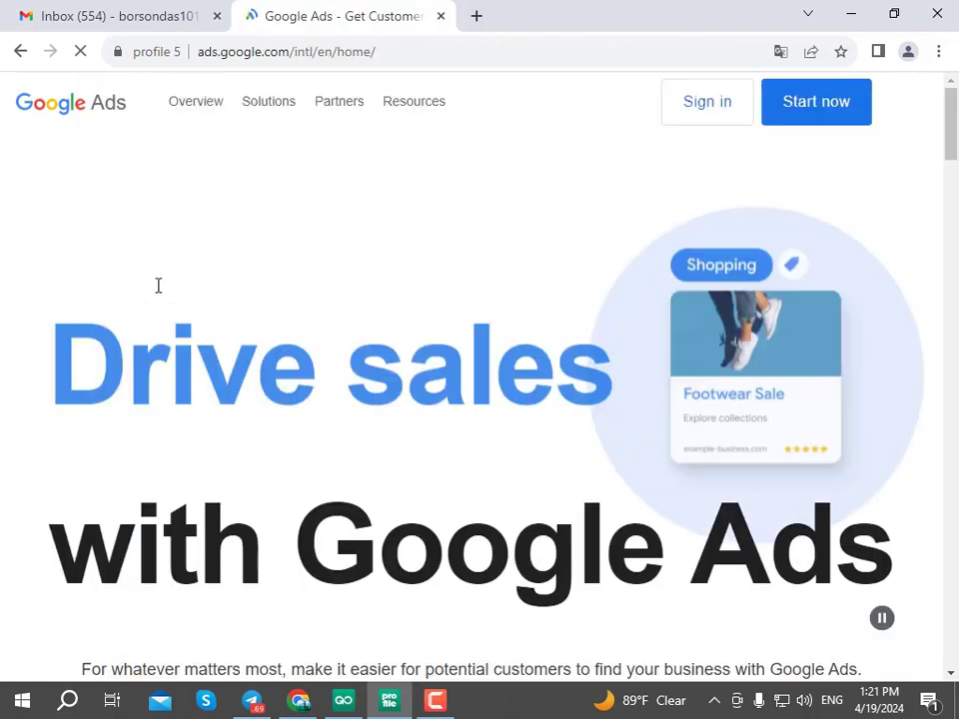
click(407, 116)
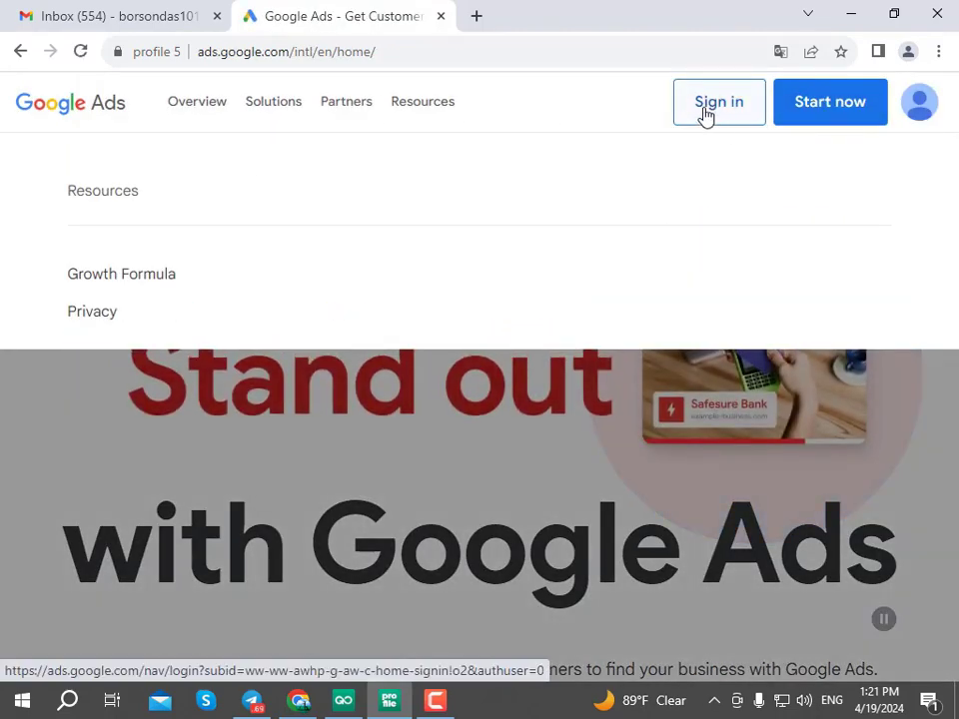
click(839, 115)
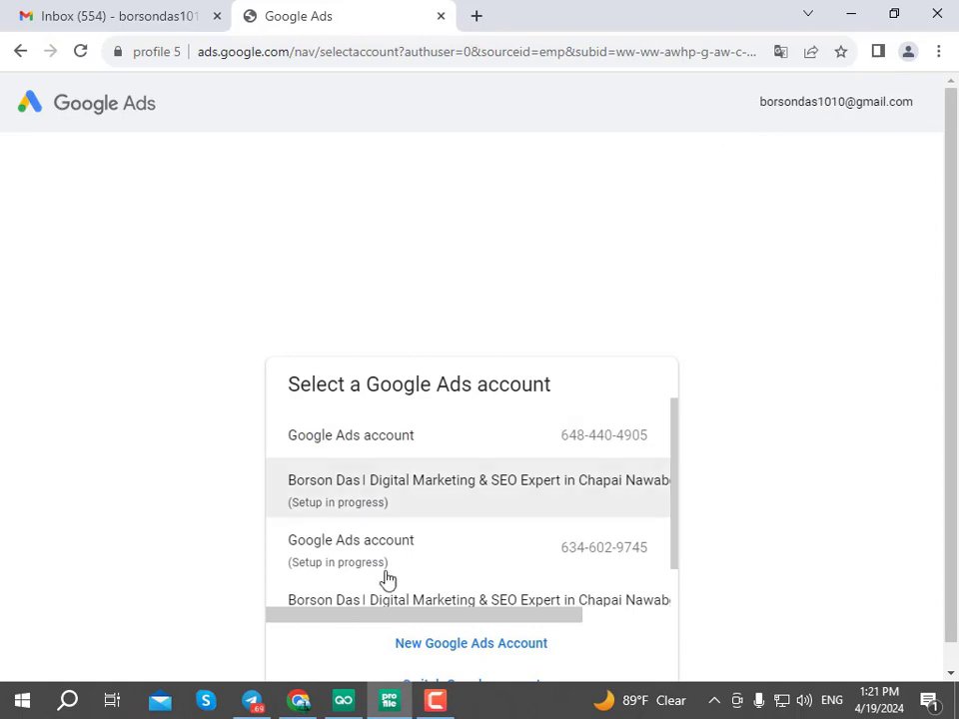
Step: Create a new Google Ads account instead of finishing an existing setup, and start creating its first campaign
click(342, 700)
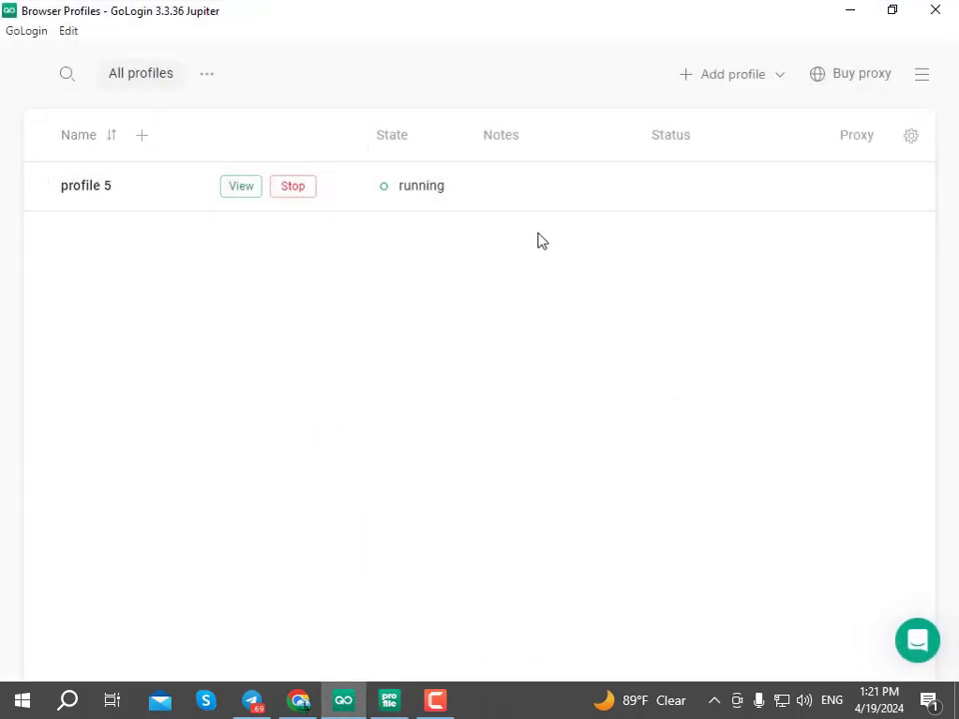
click(850, 10)
scroll(572, 392, down, 1)
scroll(572, 392, down, 1)
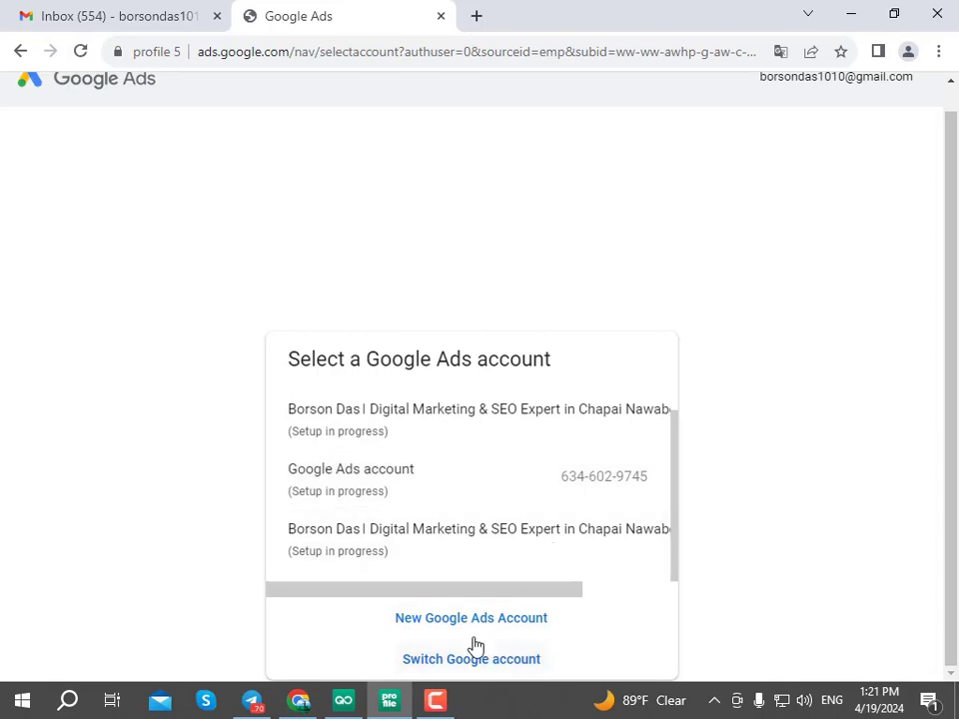
click(426, 623)
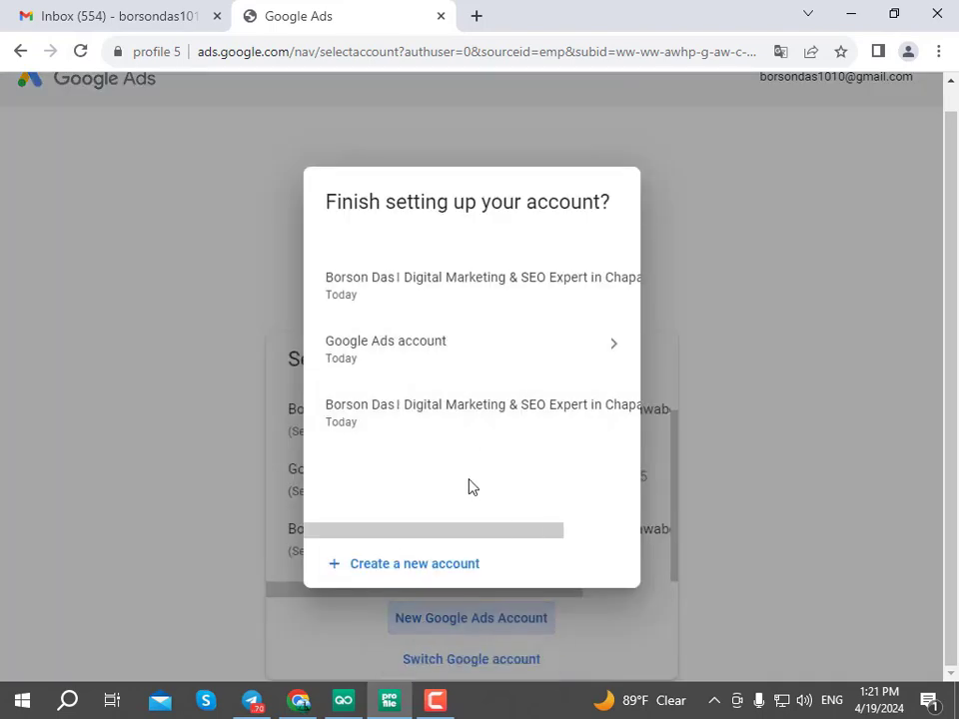
click(386, 565)
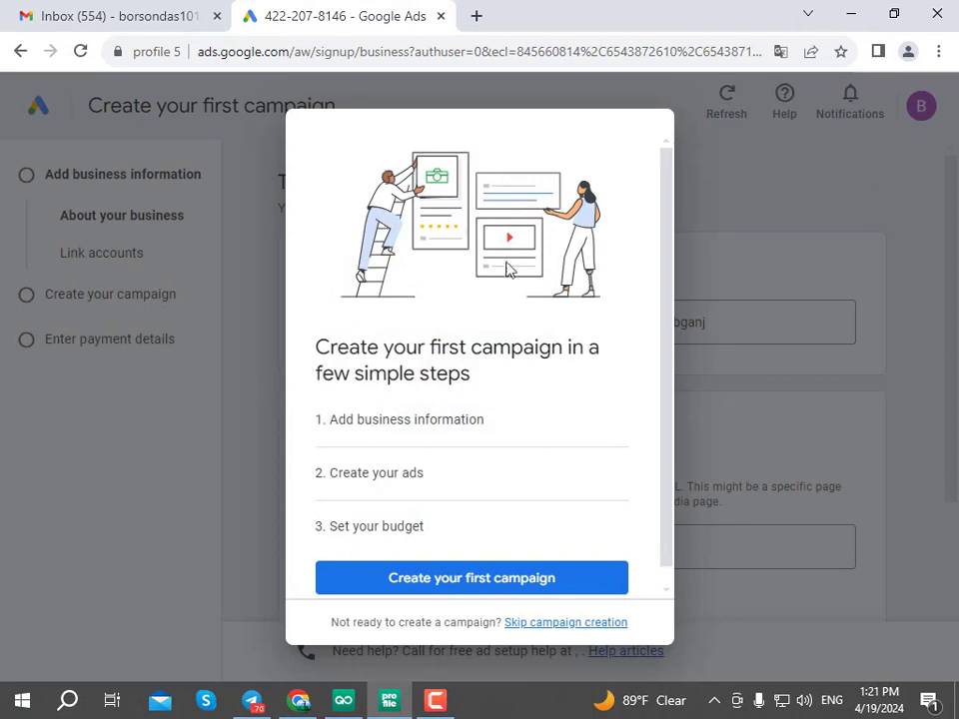
scroll(502, 290, down, 1)
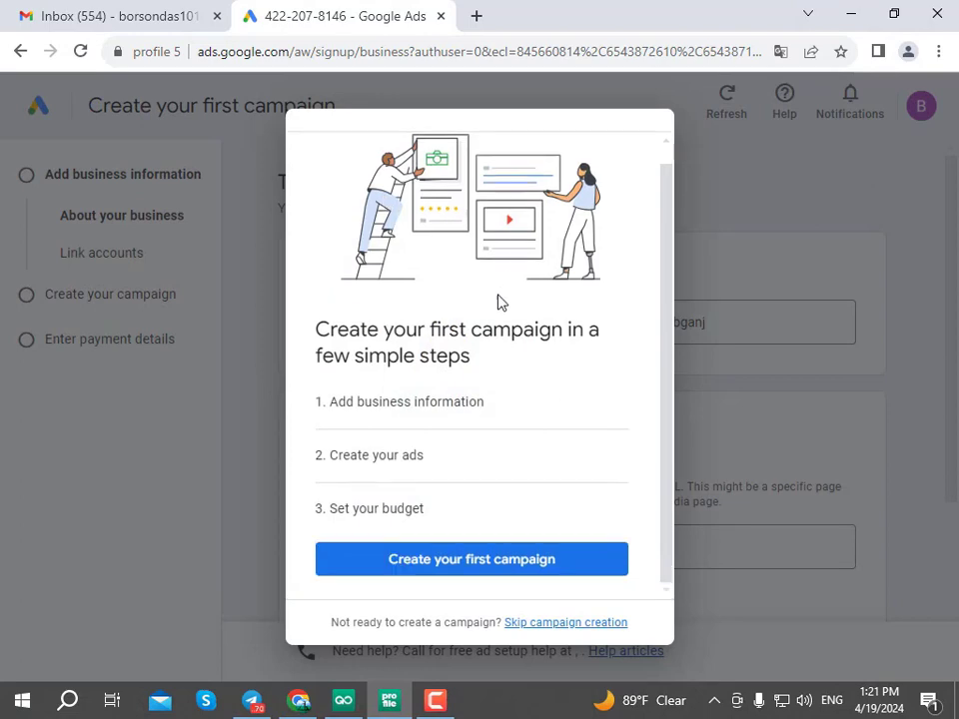
click(492, 566)
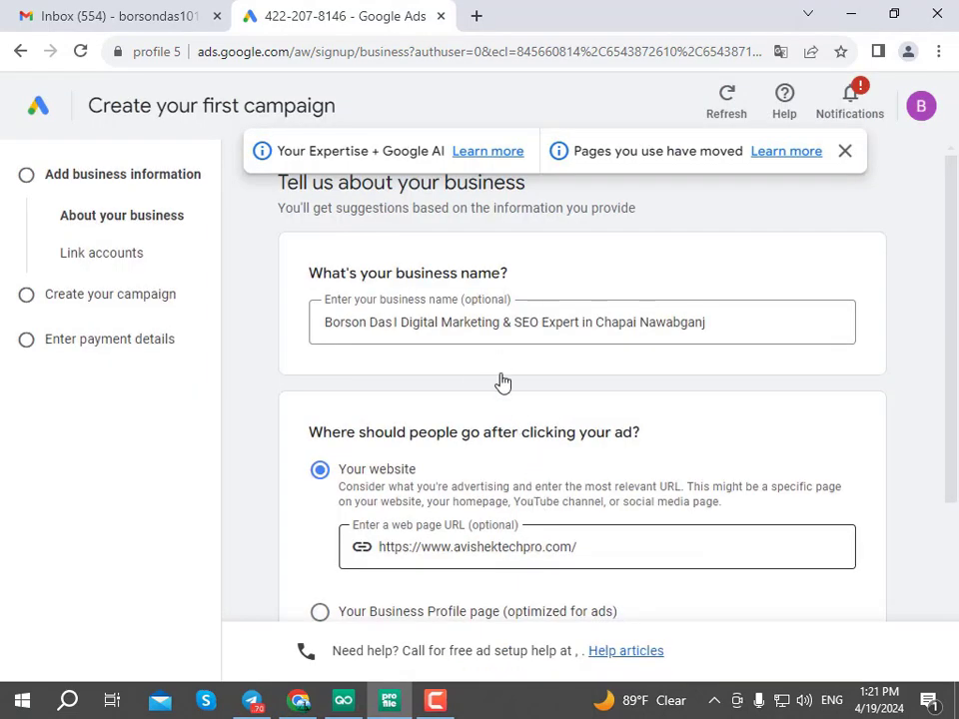
Step: Send people who select the ad to the Business Profile page and continue to the campaign setup
scroll(500, 394, down, 2)
click(320, 425)
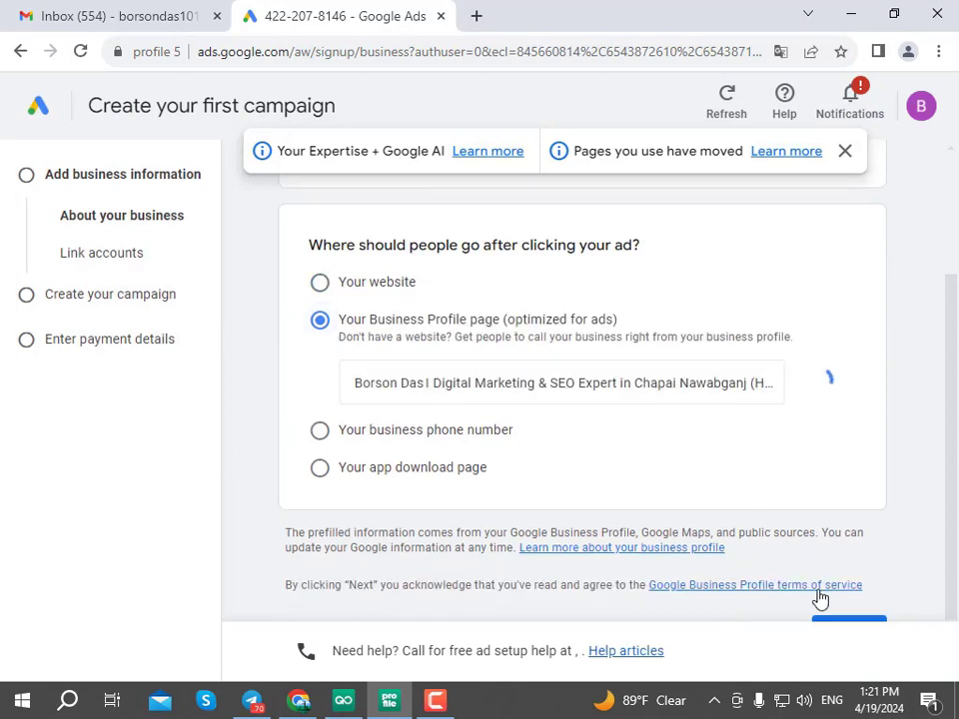
scroll(865, 594, down, 1)
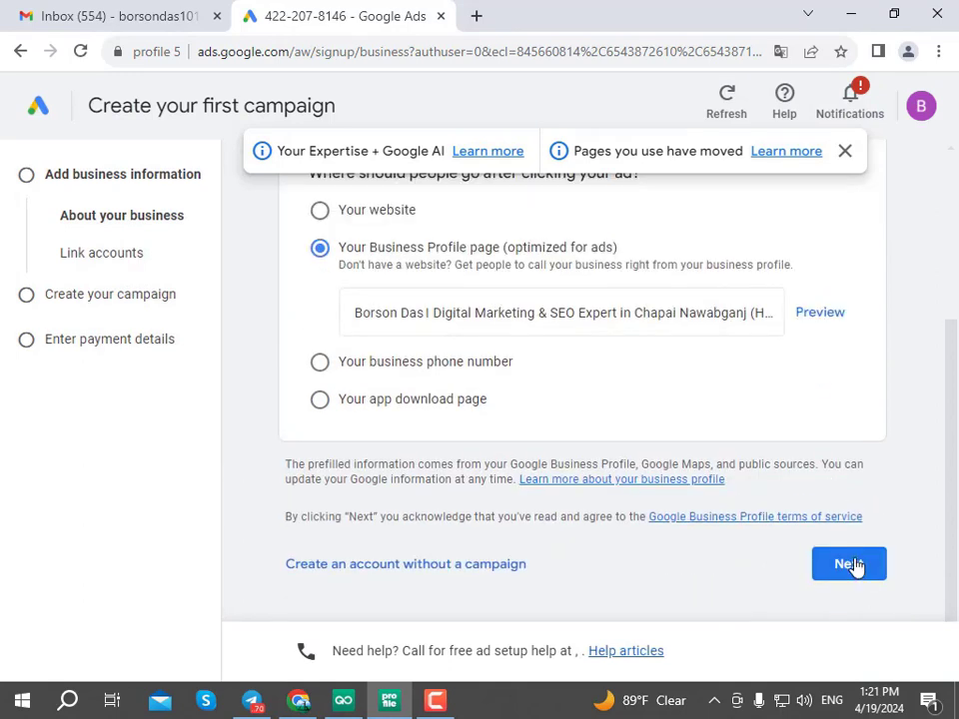
click(853, 561)
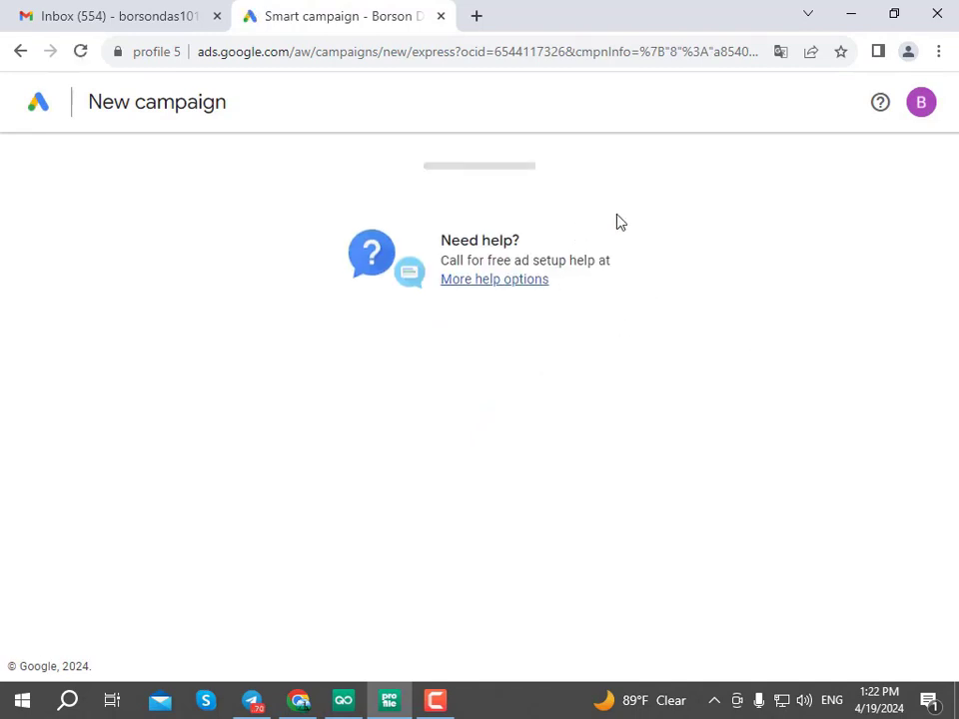
Step: Focus the video ad on views and channel engagement, search for avishek tech pro, and select the GoLogin tutorial on multiple Cointiply accounts
click(773, 499)
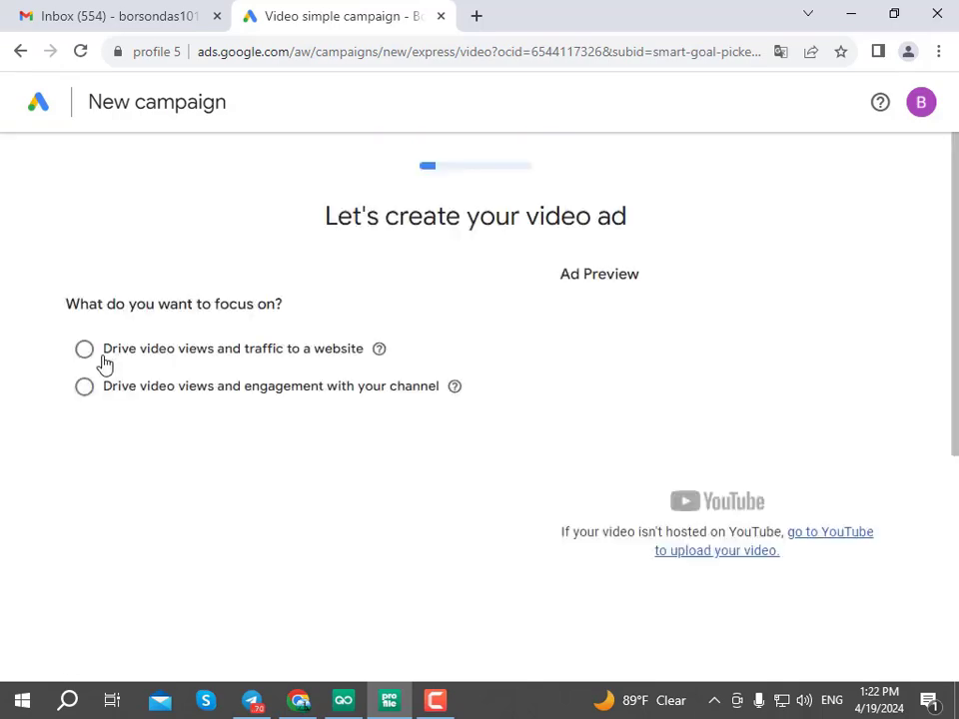
click(84, 386)
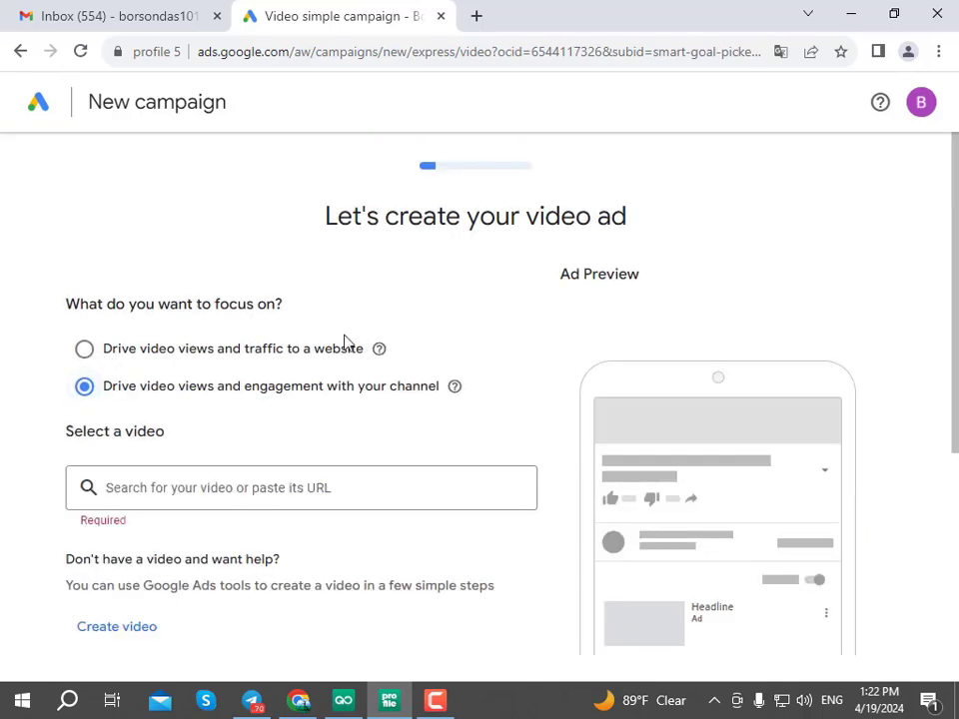
click(210, 487)
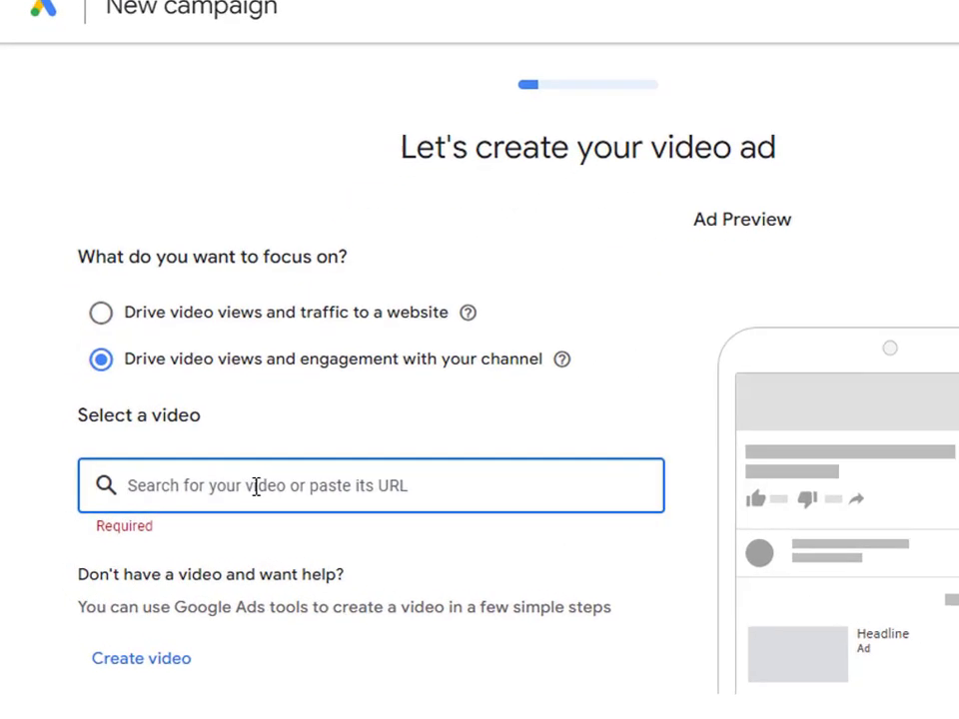
text(avishe)
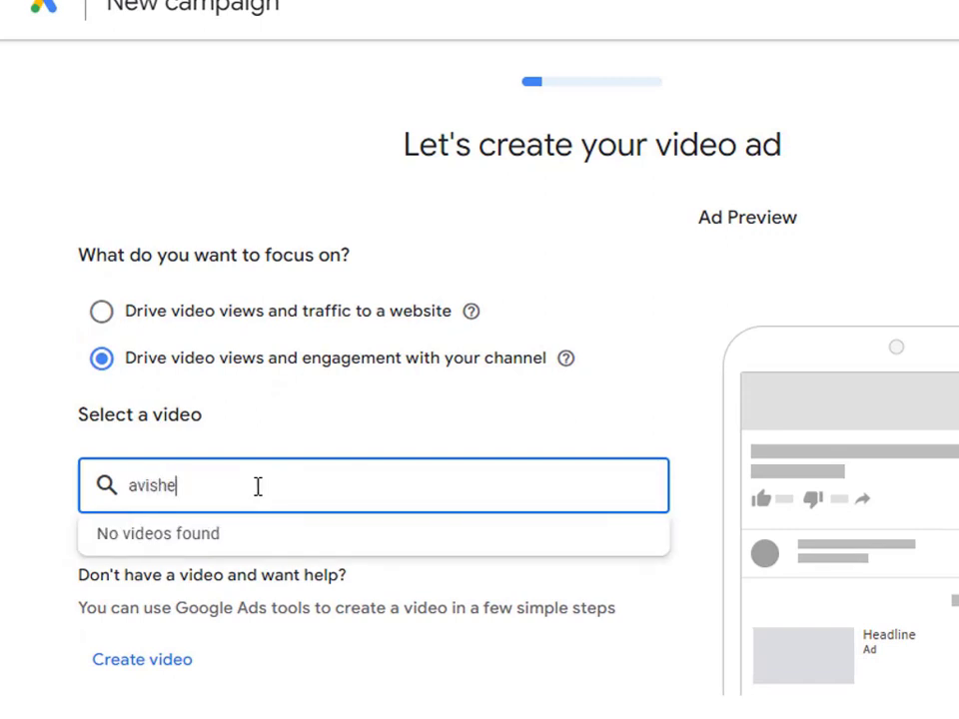
text(k tec)
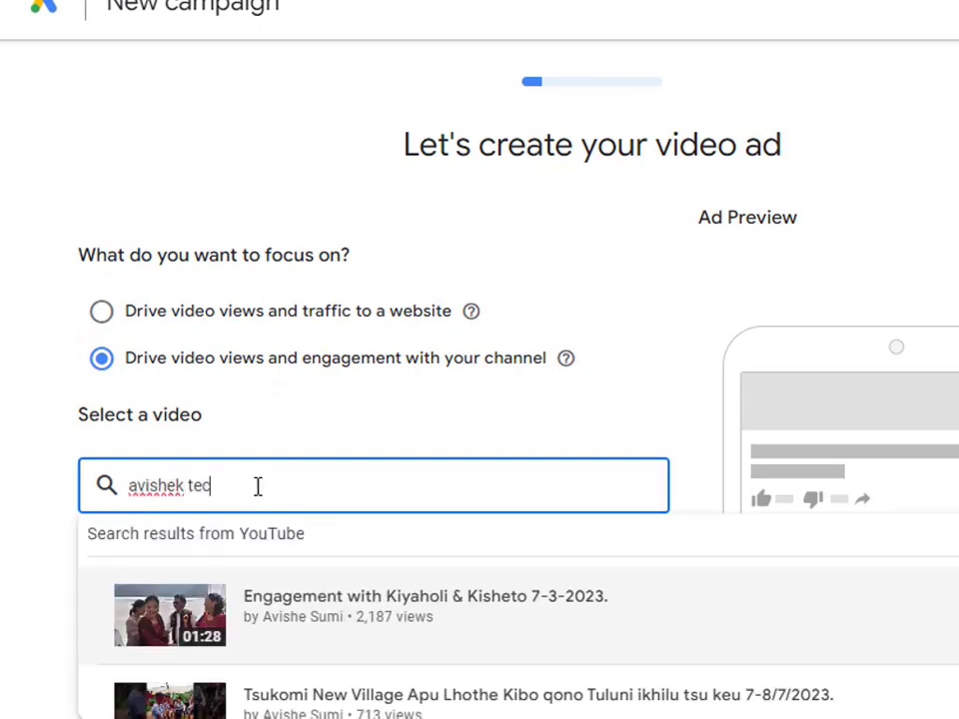
text(h pro)
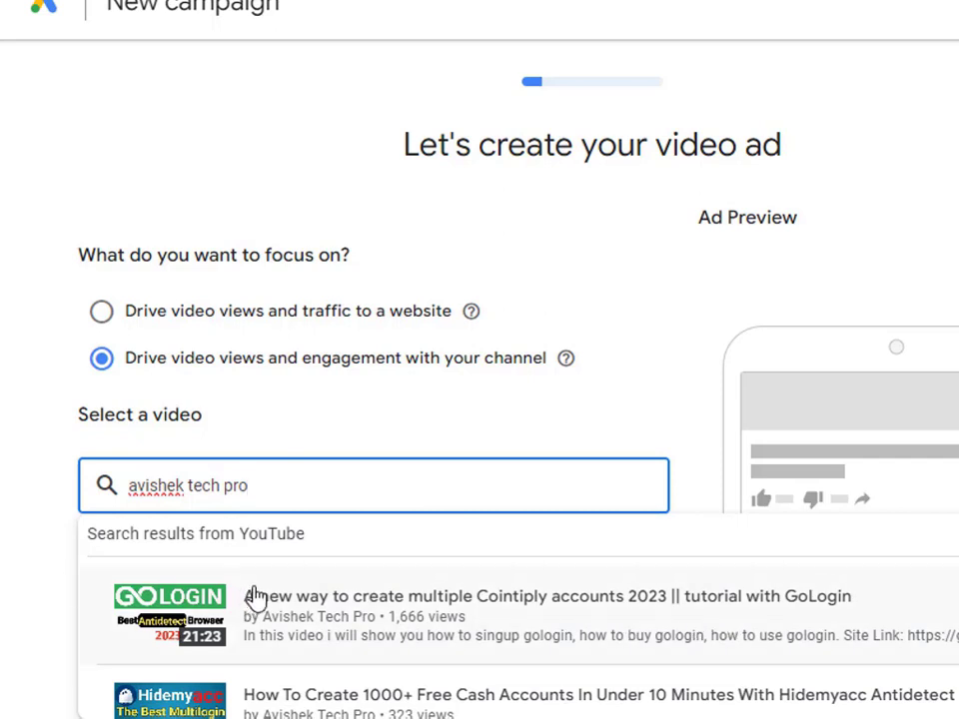
click(578, 627)
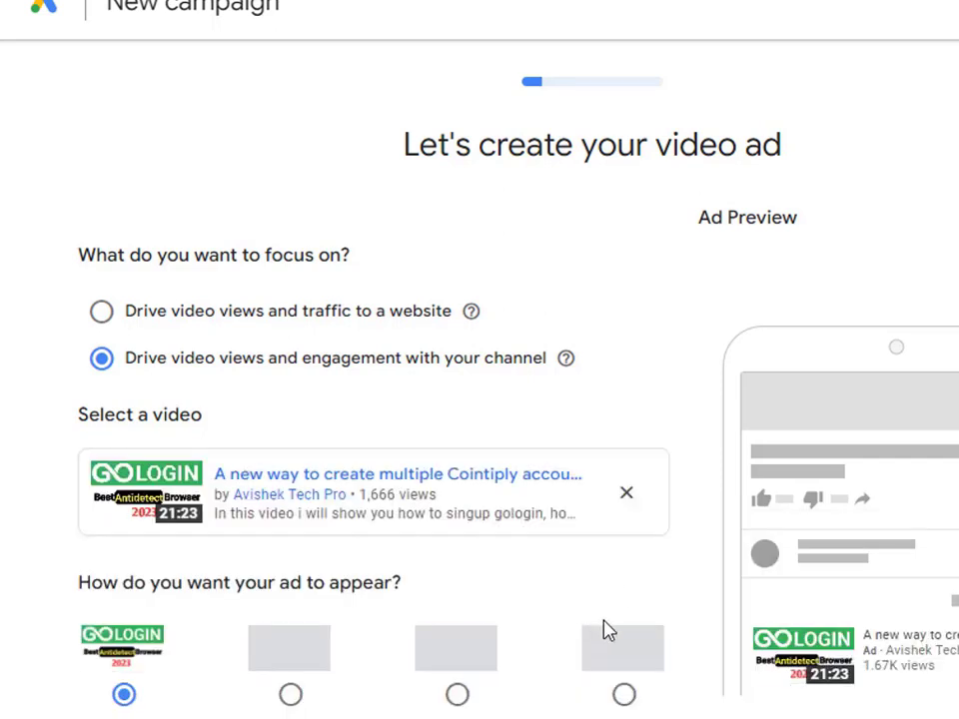
Step: Keep the suggested headline and enter Gologin Browser as the ad's description line 1
scroll(600, 479, down, 3)
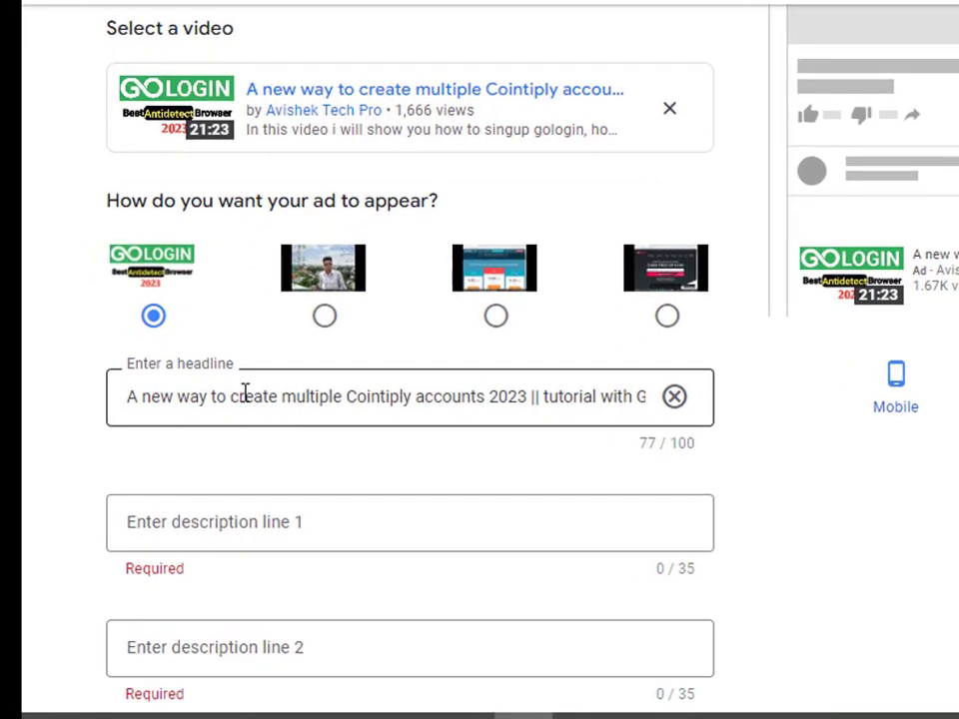
drag(171, 528, 381, 527)
drag(511, 393, 113, 409)
click(207, 396)
scroll(261, 395, down, 2)
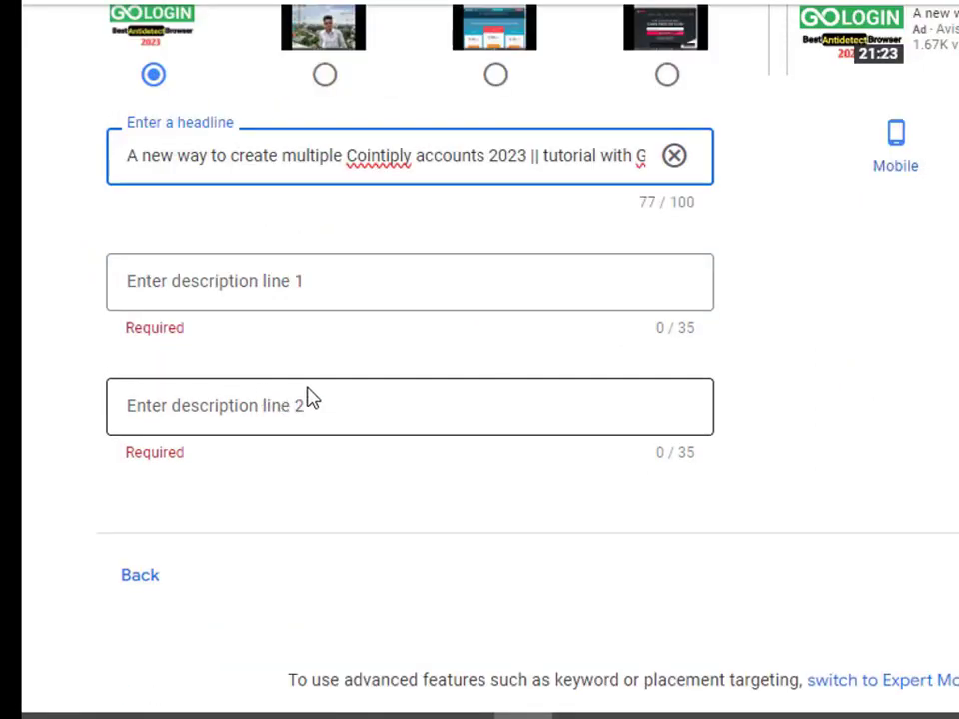
click(377, 299)
scroll(534, 310, up, 5)
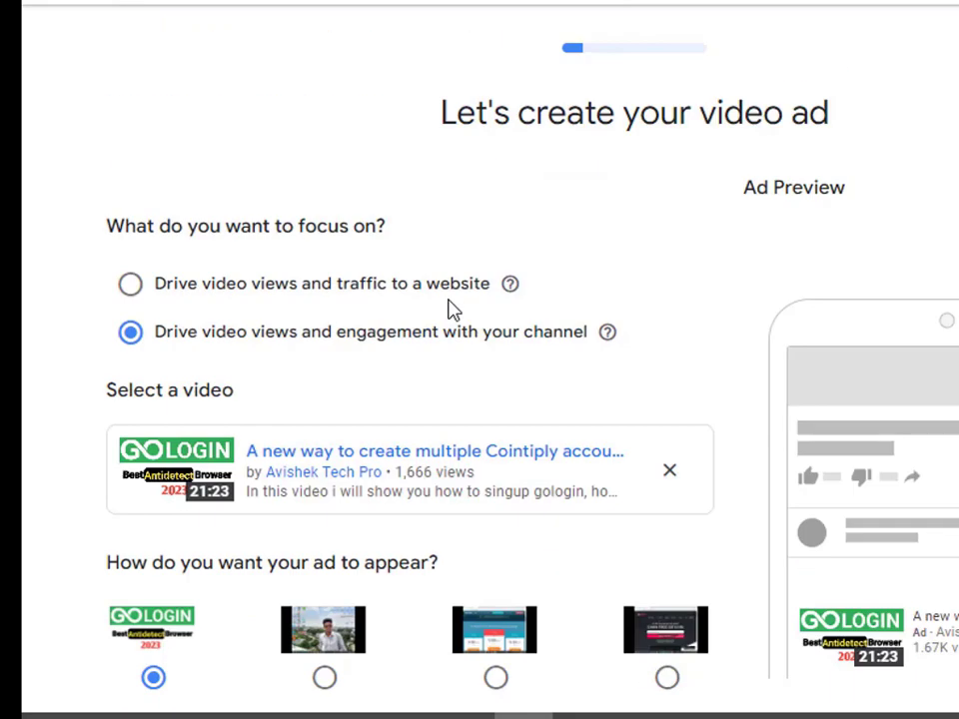
scroll(487, 288, down, 4)
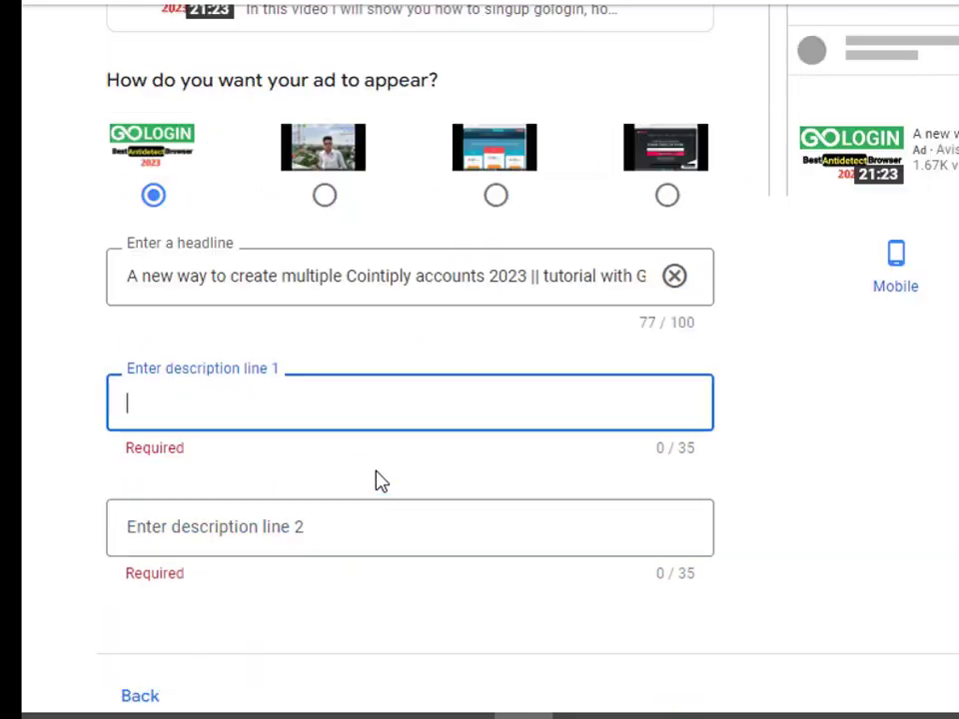
drag(549, 277, 654, 289)
click(386, 401)
text(Gol)
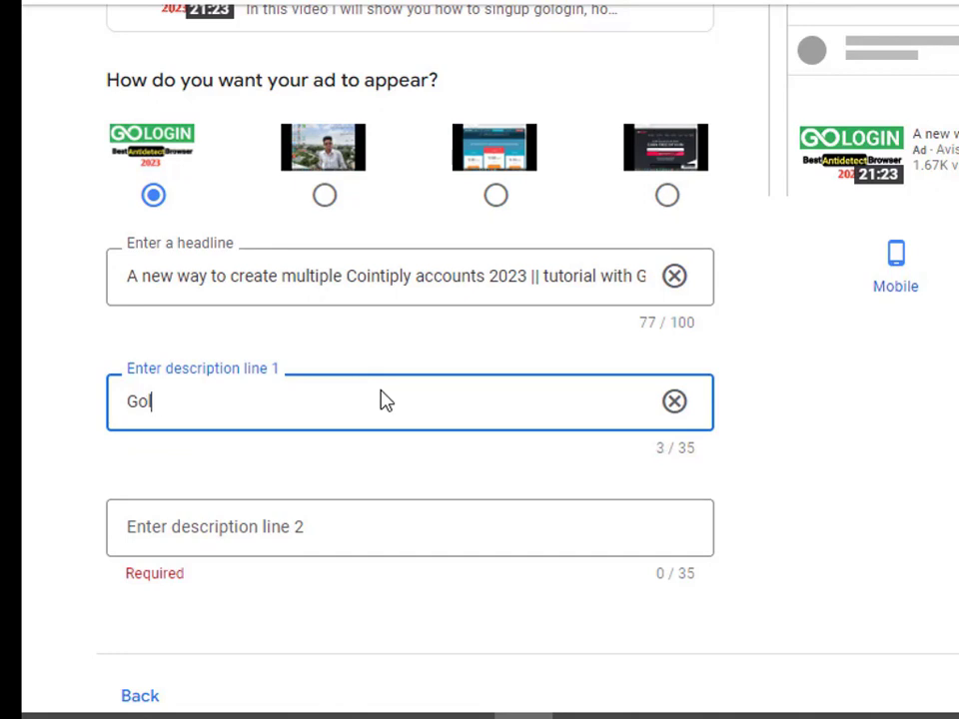
text(ogin Browser)
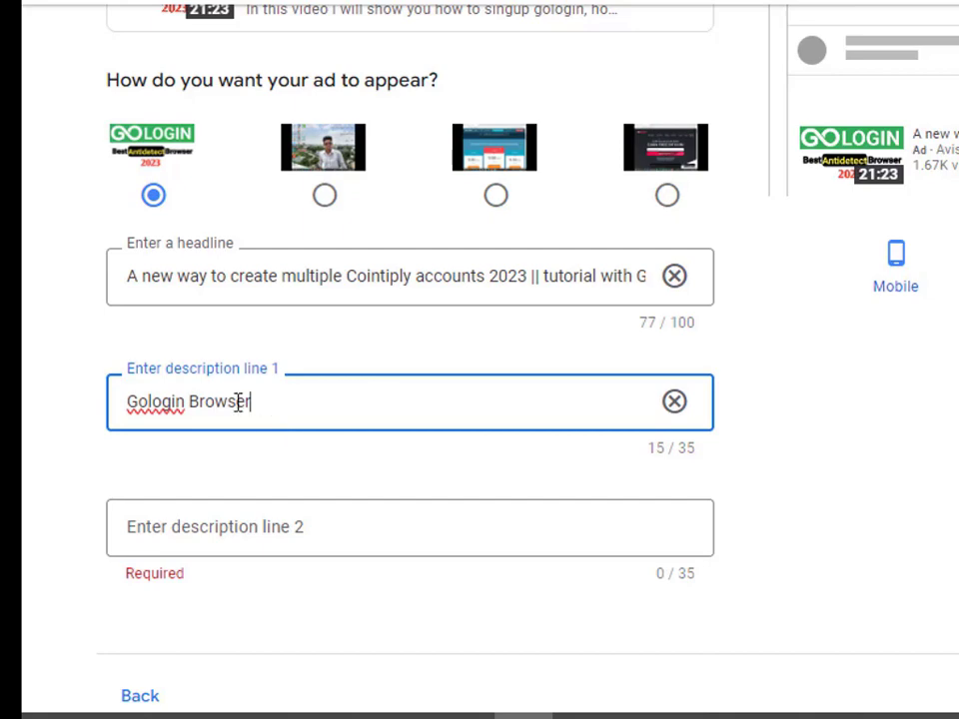
Step: Copy description line 1 into description line 2, accept continuing with policy review, and change line 2 to Gologin Browser 2024
drag(251, 401, 127, 414)
key(ctrl+c)
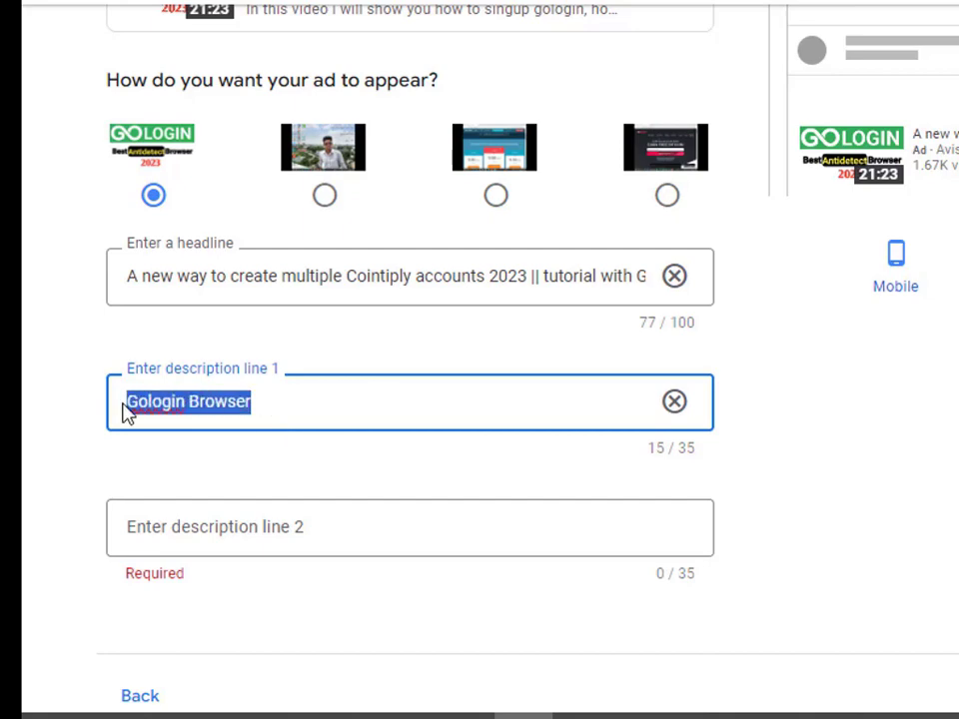
click(263, 535)
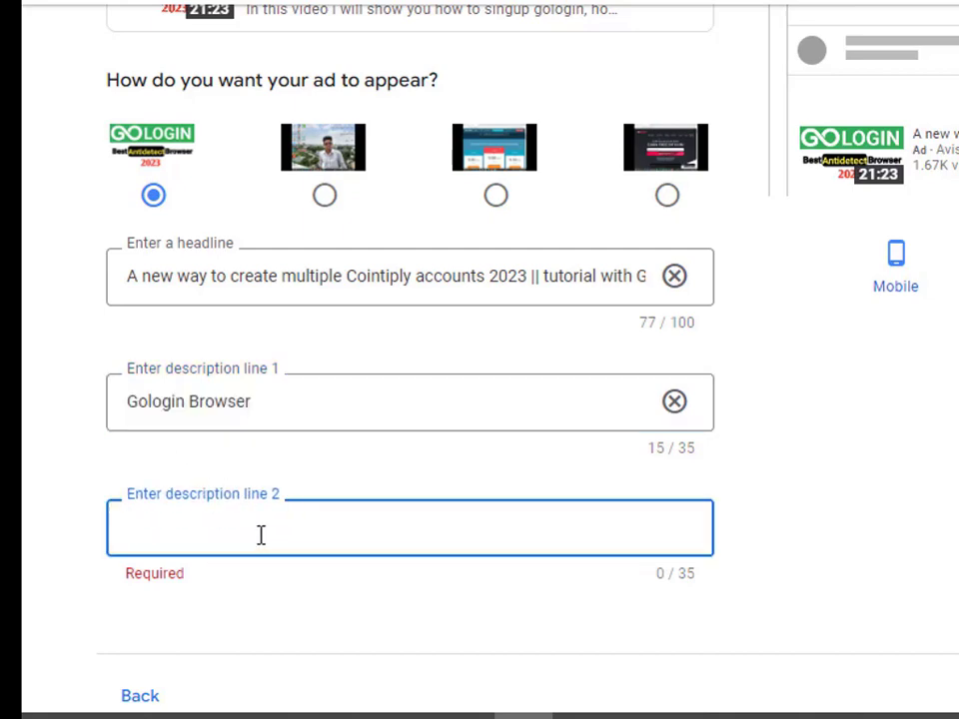
key(ctrl+v)
scroll(425, 555, down, 2)
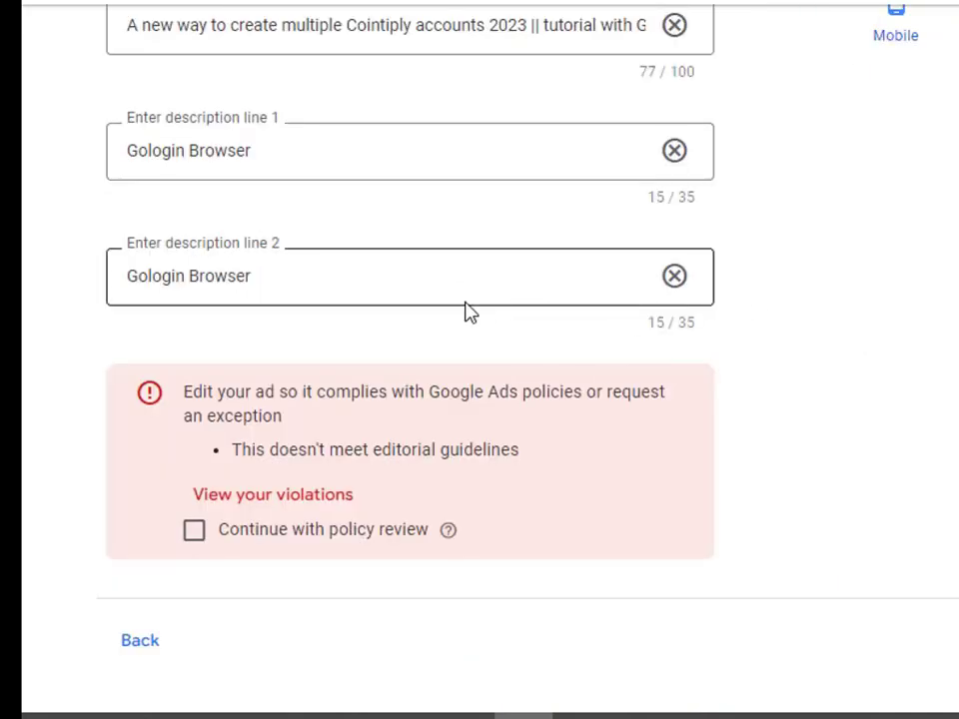
click(193, 533)
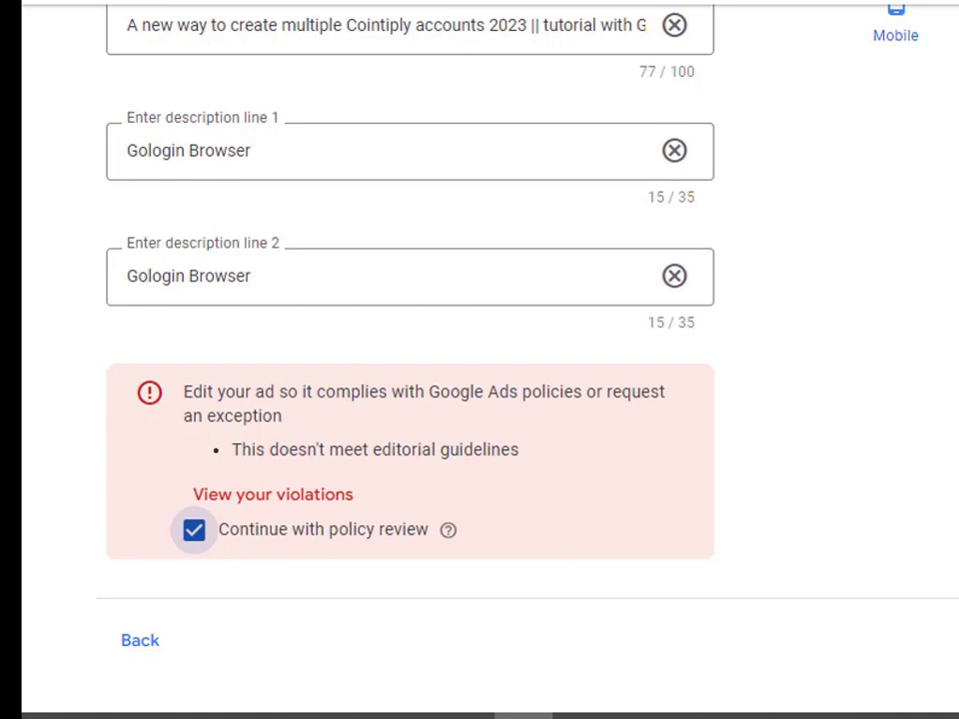
click(316, 401)
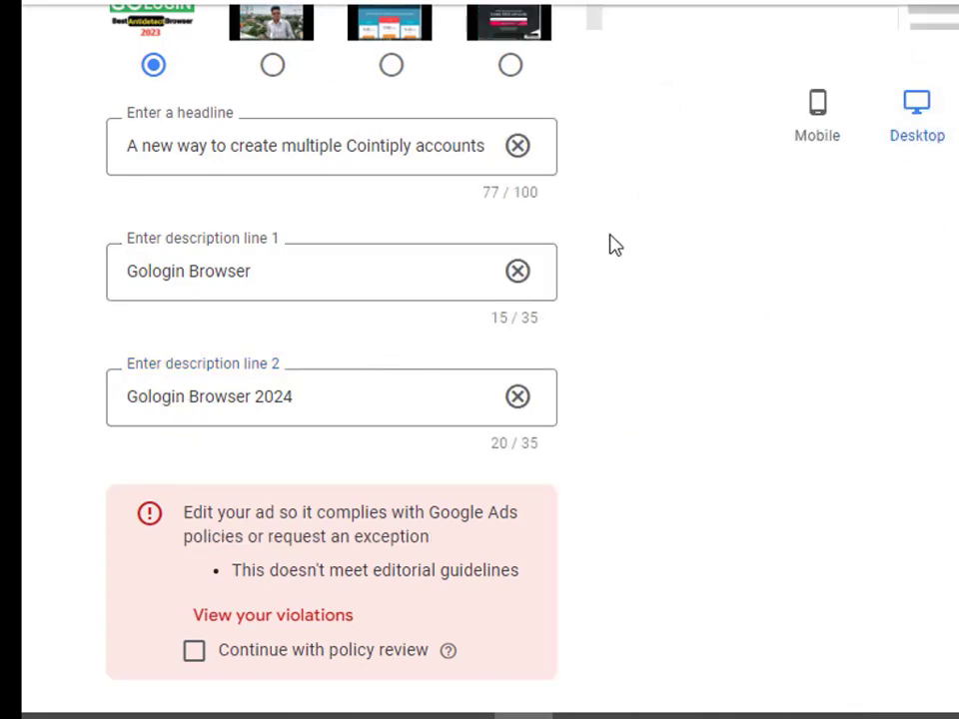
Step: Preview the video ad in its mobile version and continue to the customer locations and languages
scroll(910, 165, up, 4)
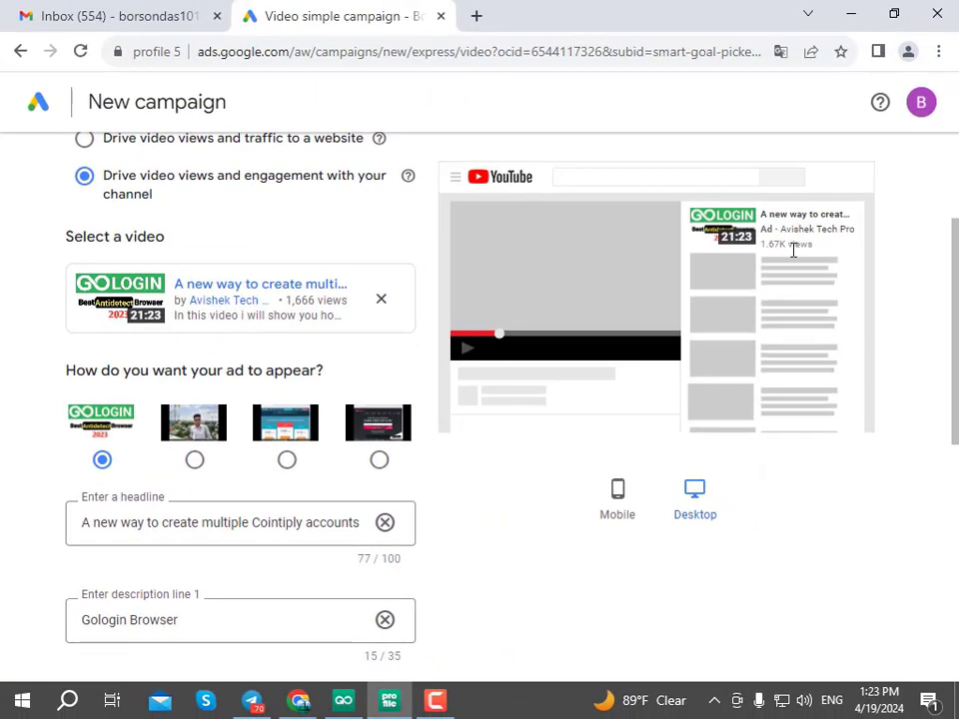
click(617, 499)
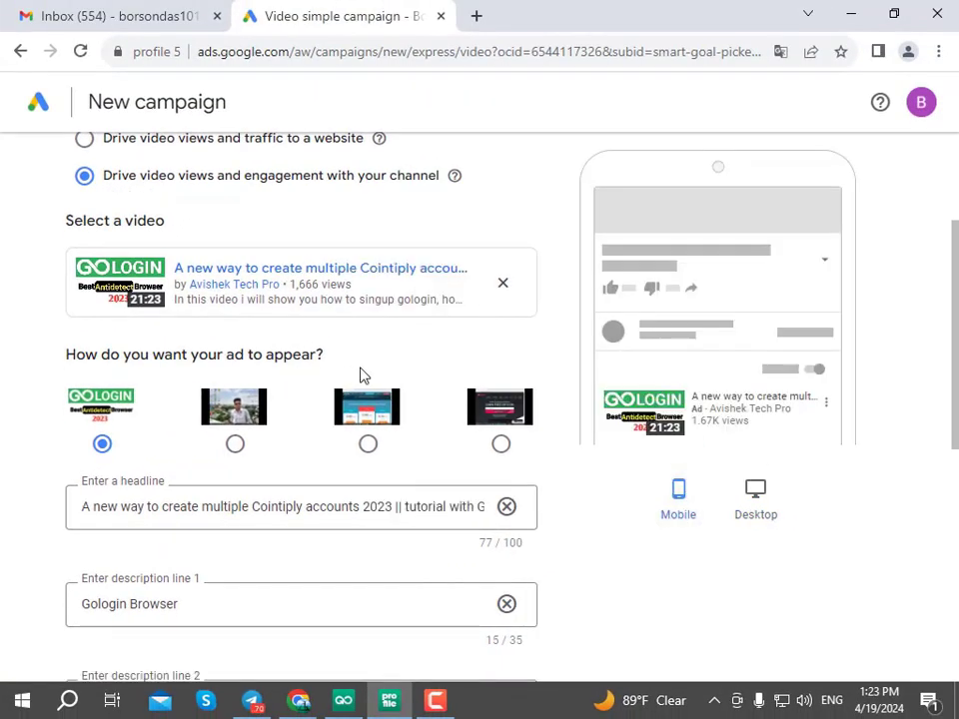
scroll(749, 481, down, 6)
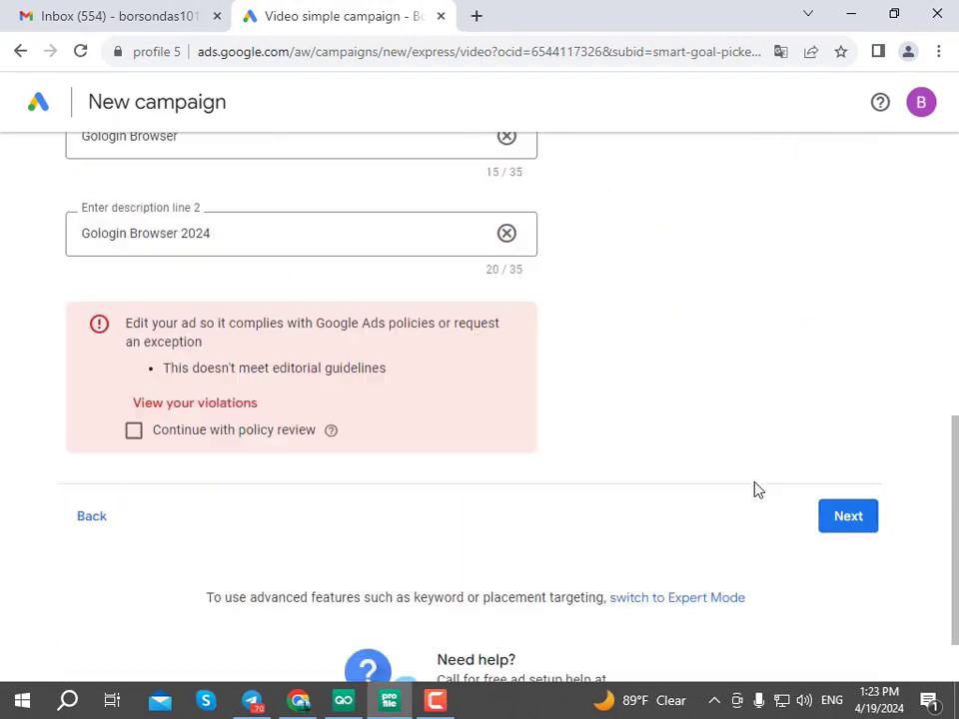
click(845, 431)
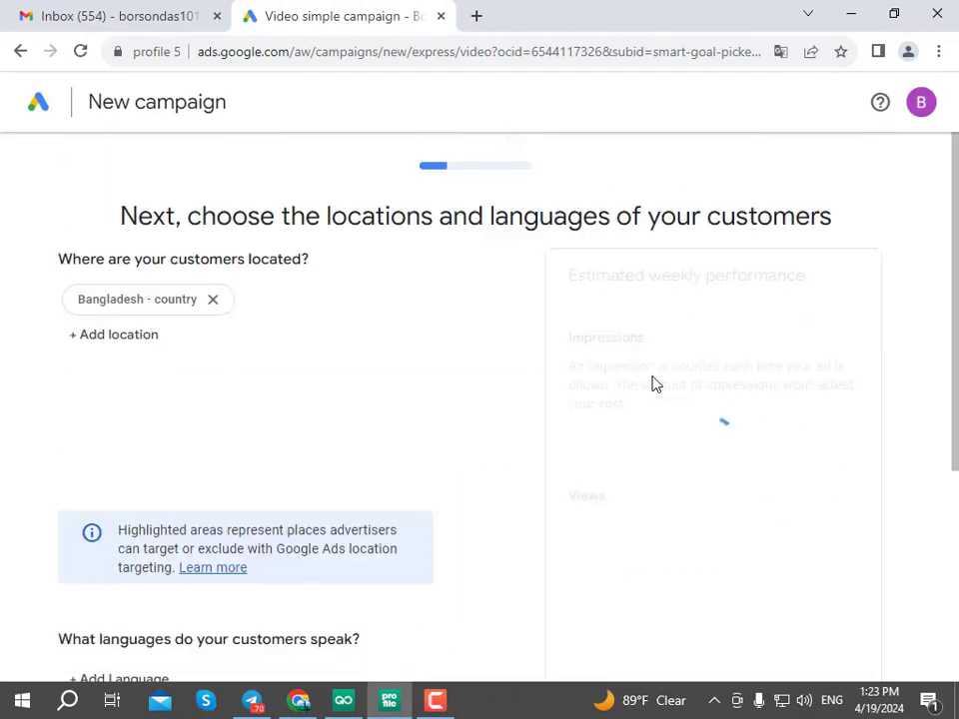
Step: Keep Bangladesh as the customer location and English and Bengali as the languages, and continue to the customer demographics
scroll(429, 362, down, 1)
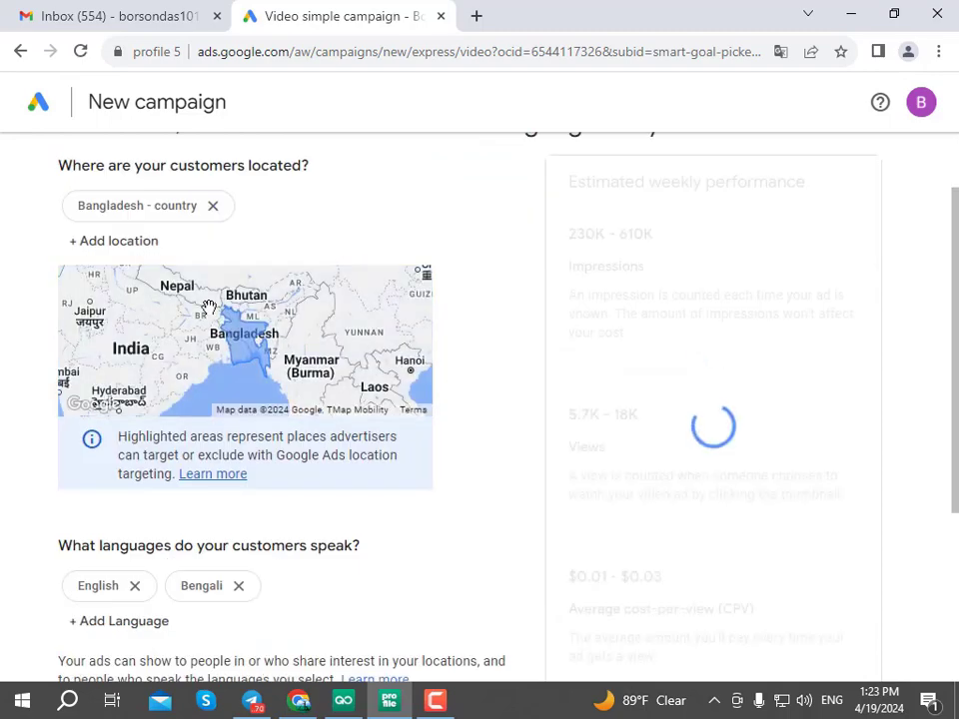
scroll(106, 343, down, 2)
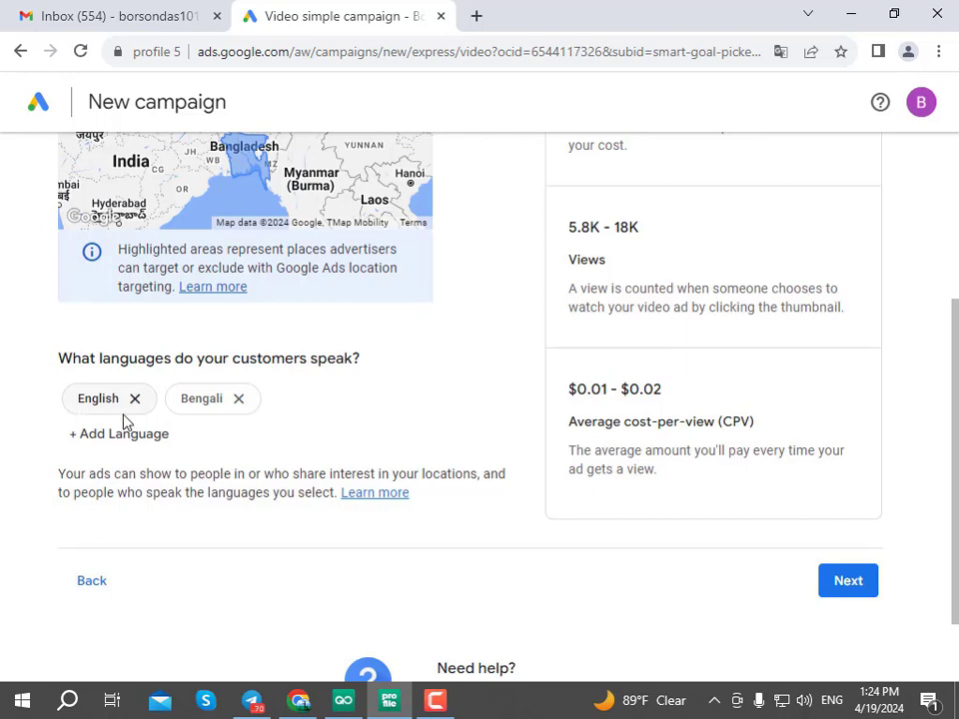
scroll(249, 424, down, 1)
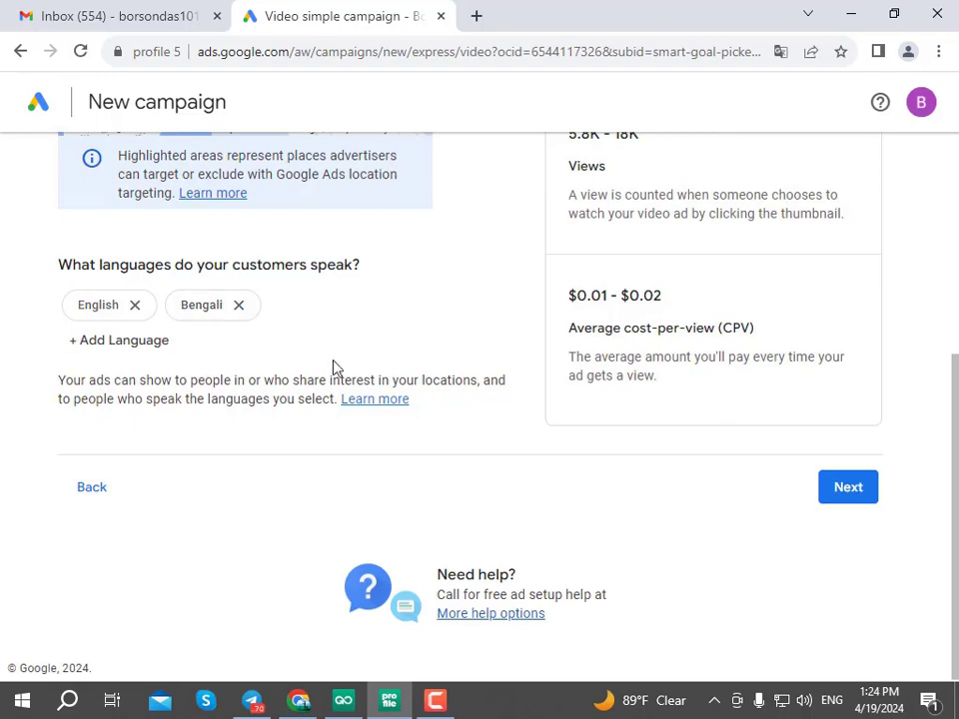
click(75, 344)
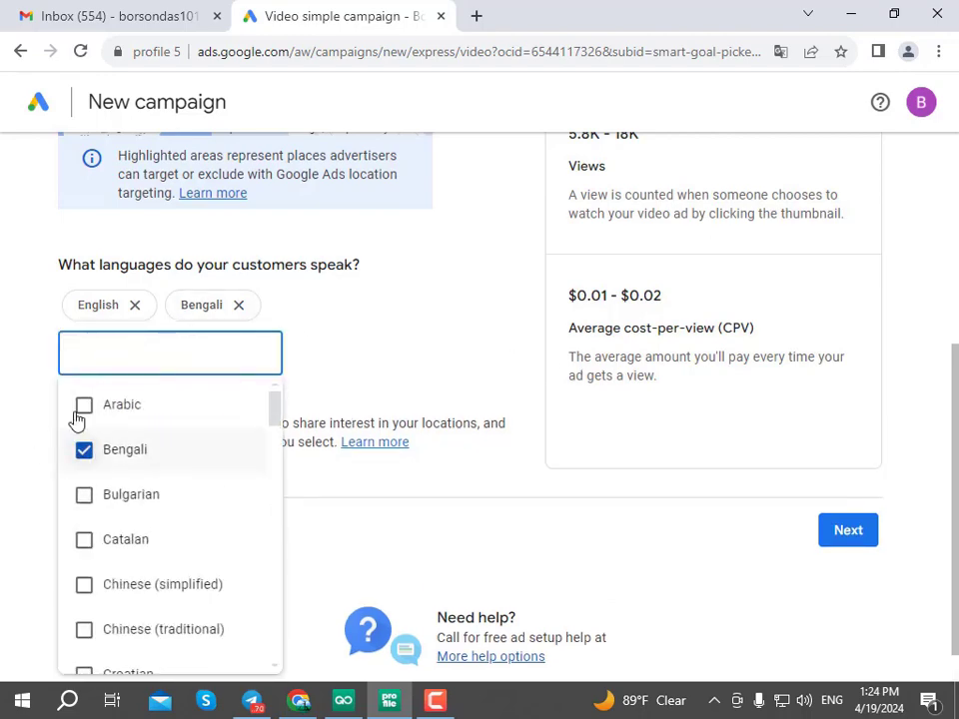
scroll(157, 540, down, 1)
scroll(165, 534, down, 4)
click(373, 363)
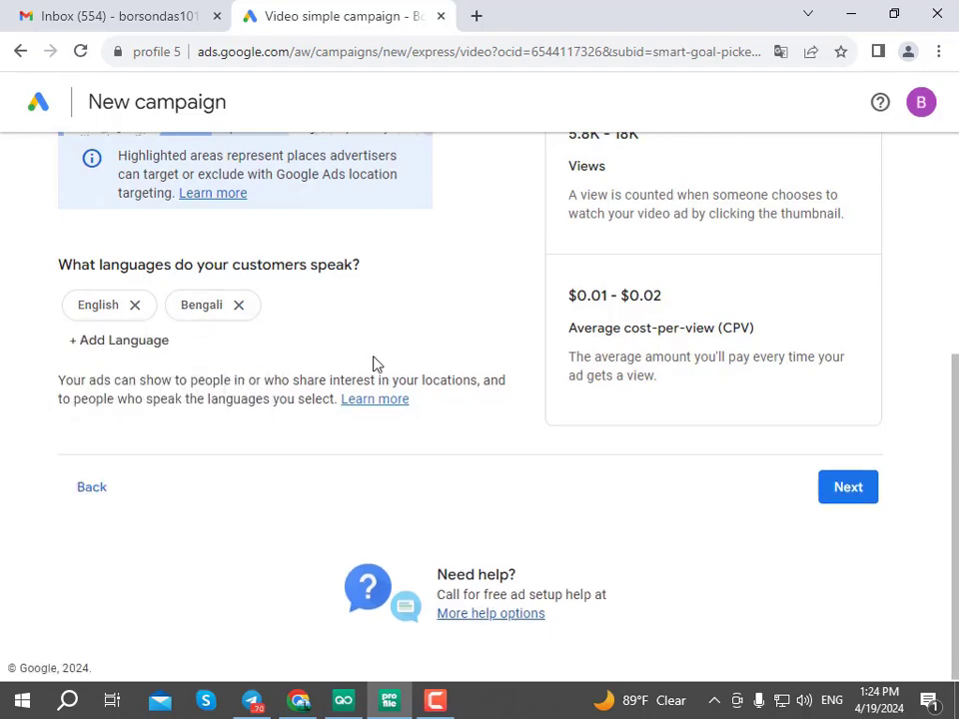
scroll(158, 265, up, 3)
scroll(158, 265, up, 2)
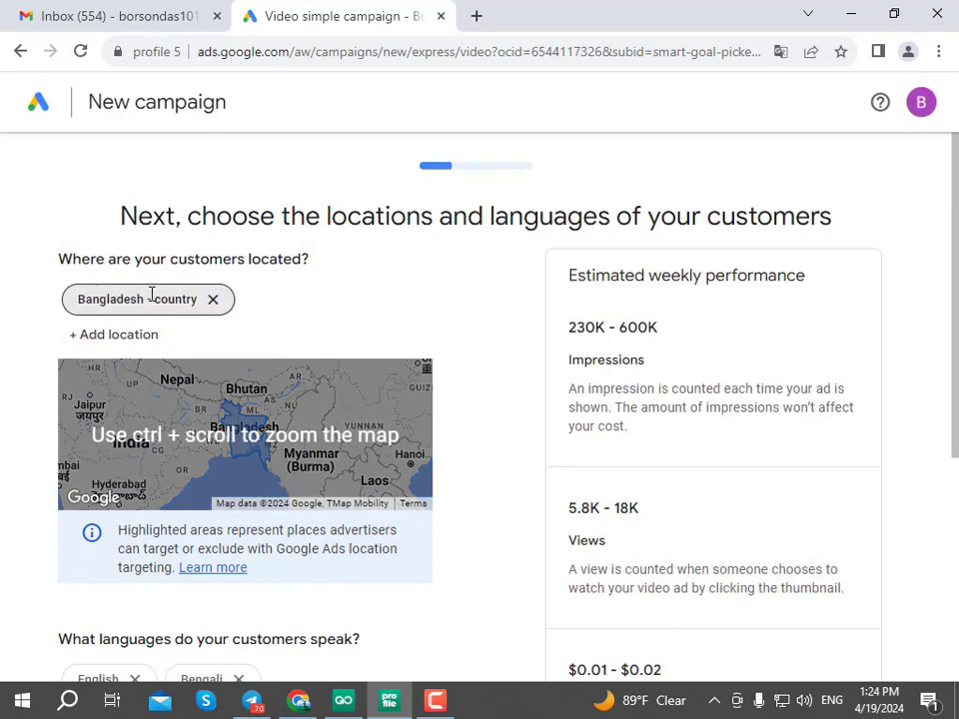
scroll(600, 409, down, 4)
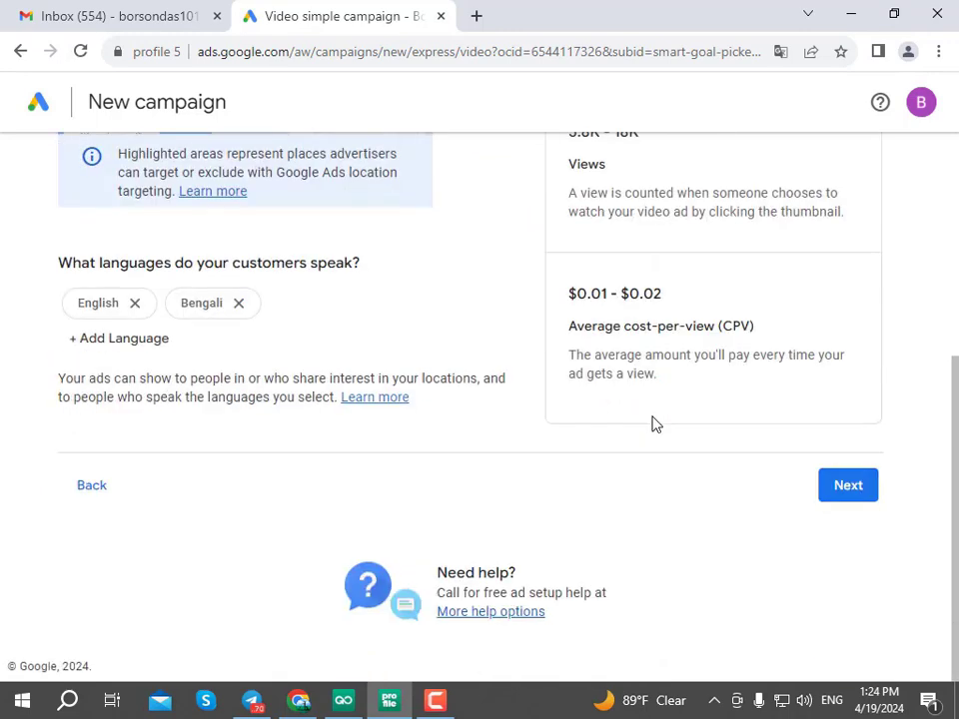
click(867, 487)
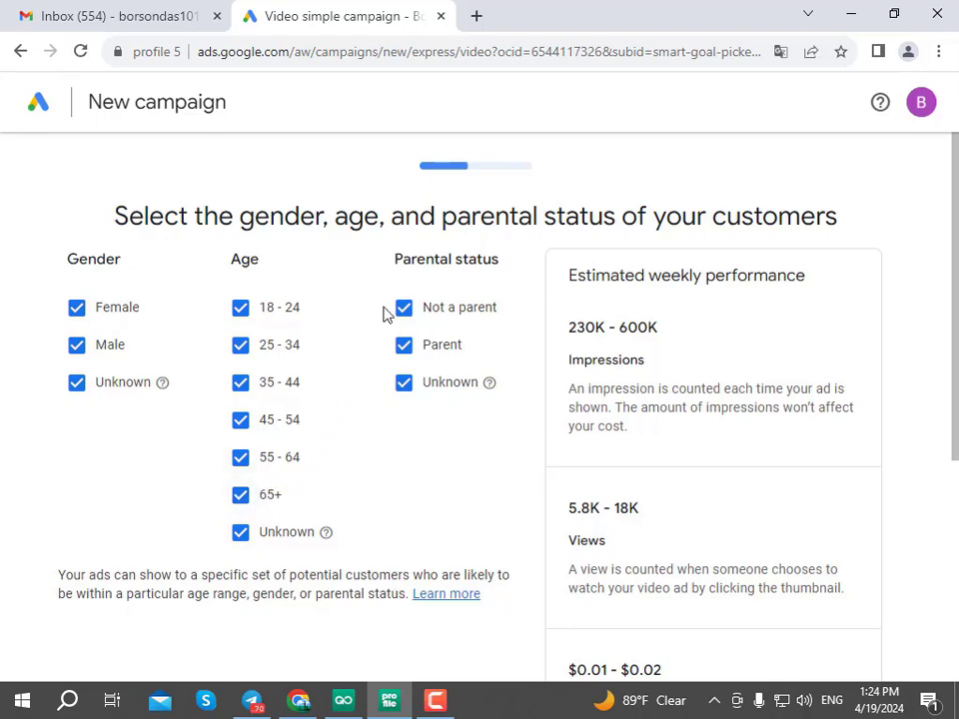
Step: Keep all genders, ages and parental statuses selected, accept the suggested interests, and continue to the budget
scroll(558, 410, down, 5)
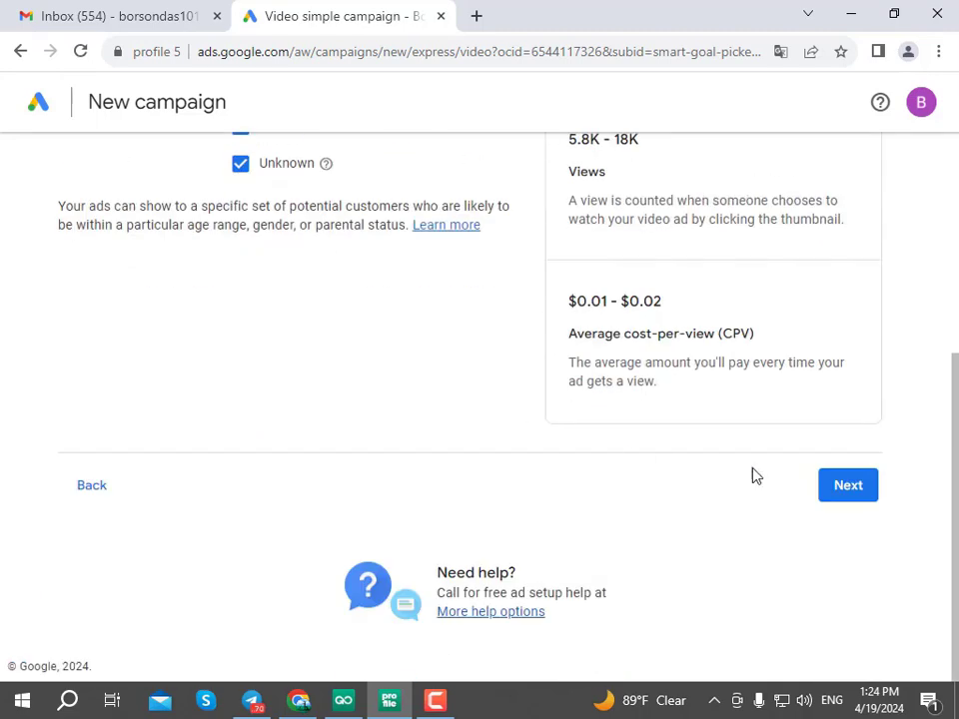
click(851, 490)
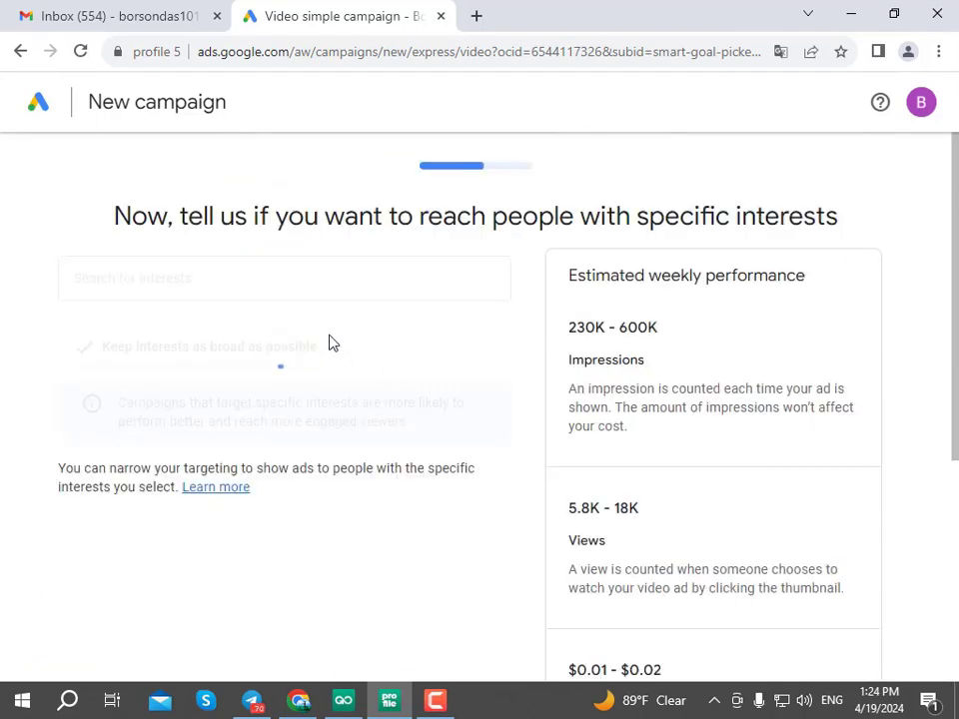
click(238, 278)
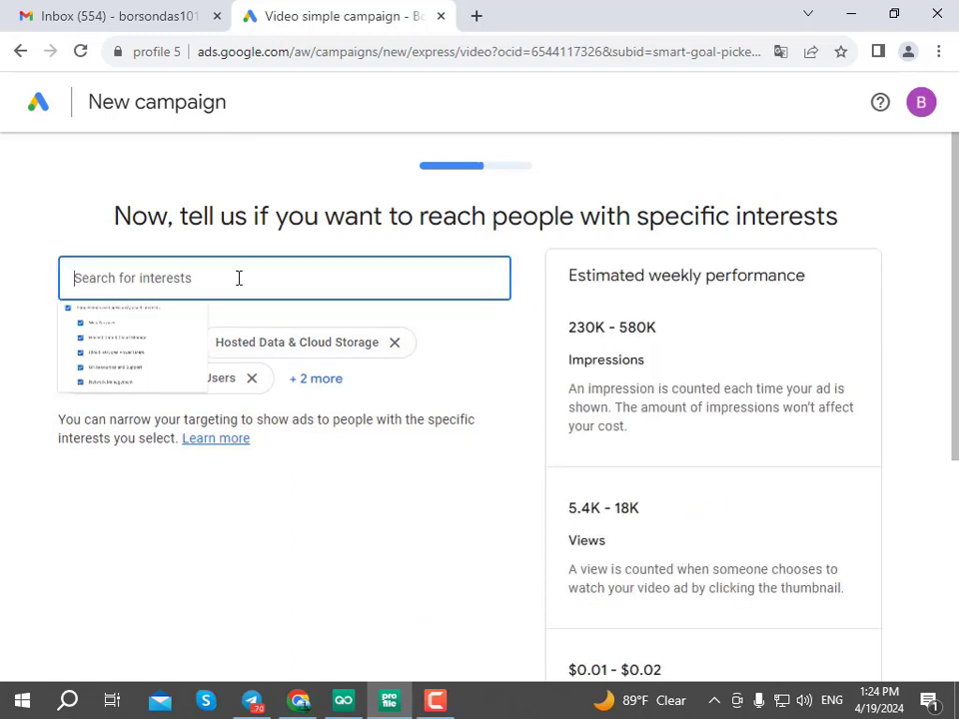
click(94, 189)
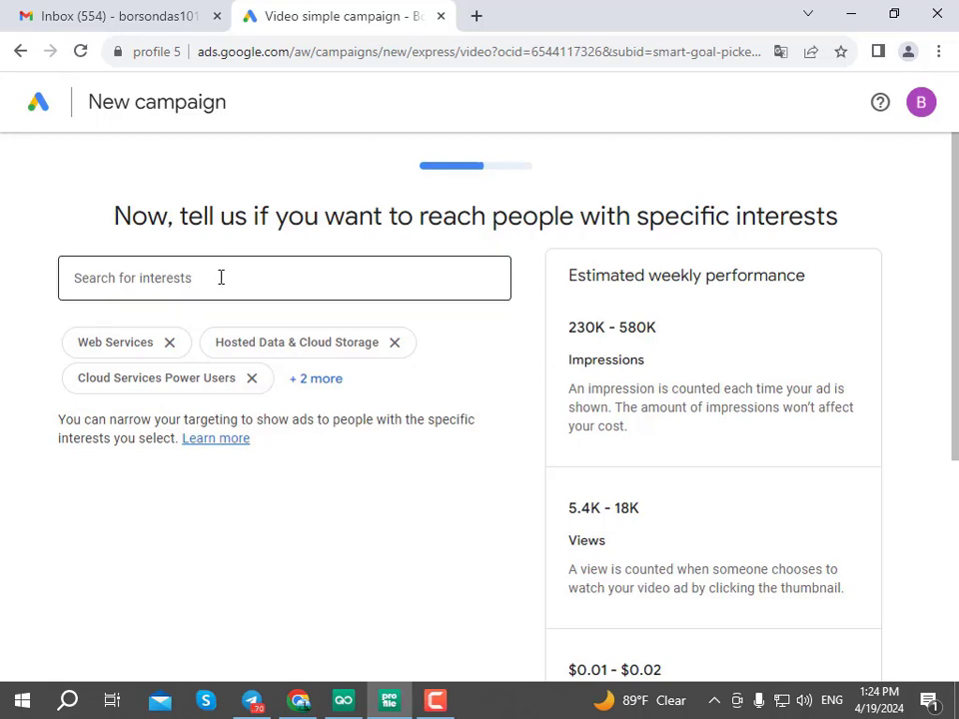
scroll(671, 350, down, 3)
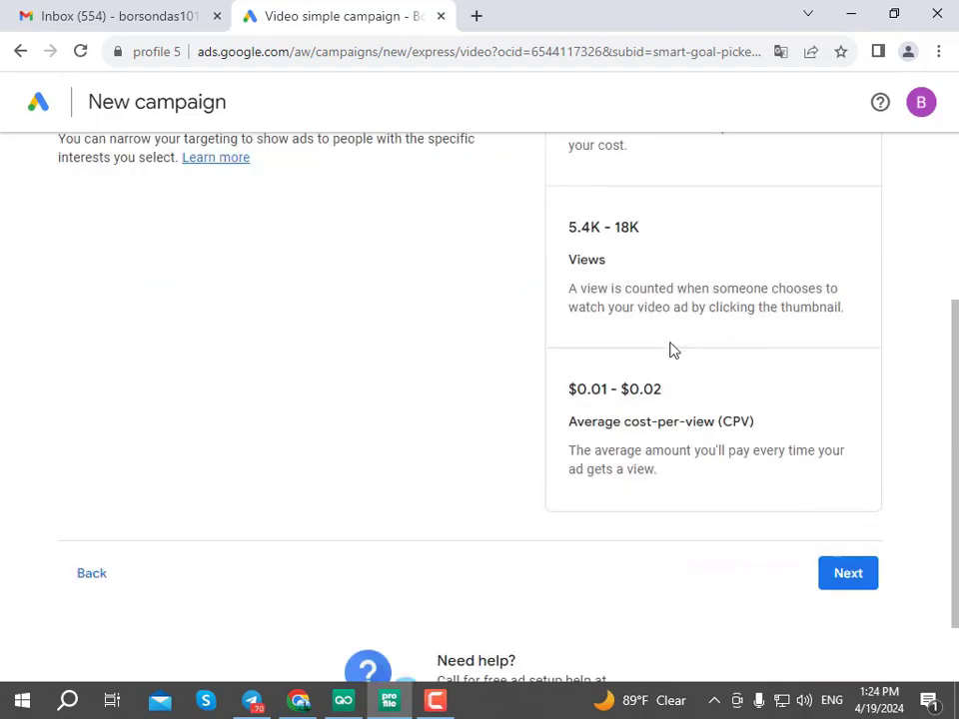
click(851, 568)
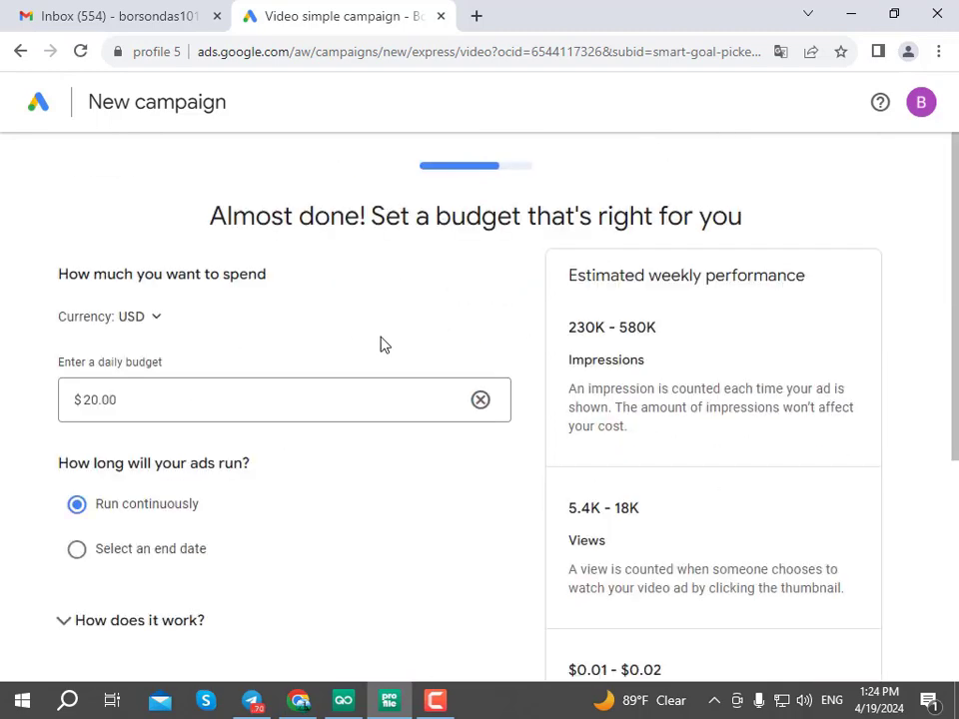
click(155, 318)
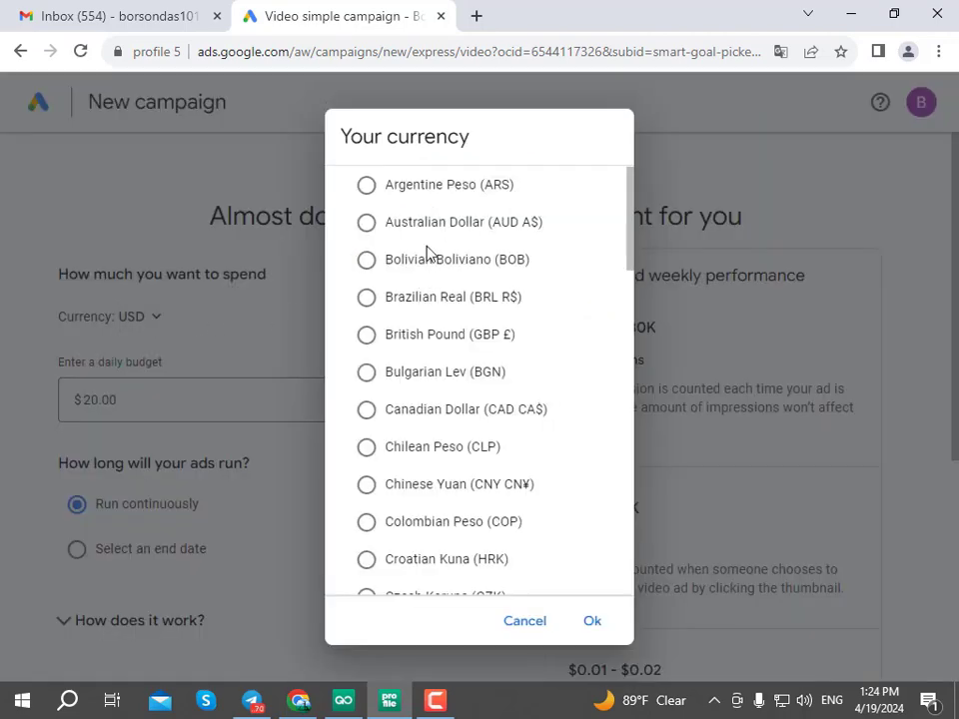
scroll(434, 320, down, 2)
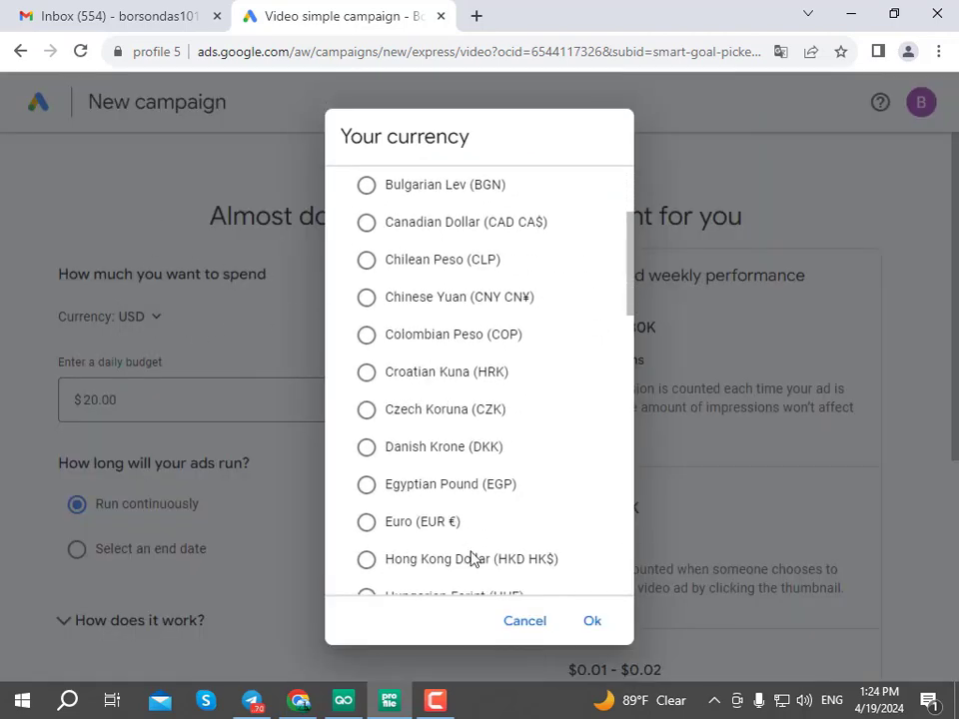
click(532, 626)
Step: Set the daily budget to $25.00, leave the ads running continuously, and continue to the campaign review
click(183, 394)
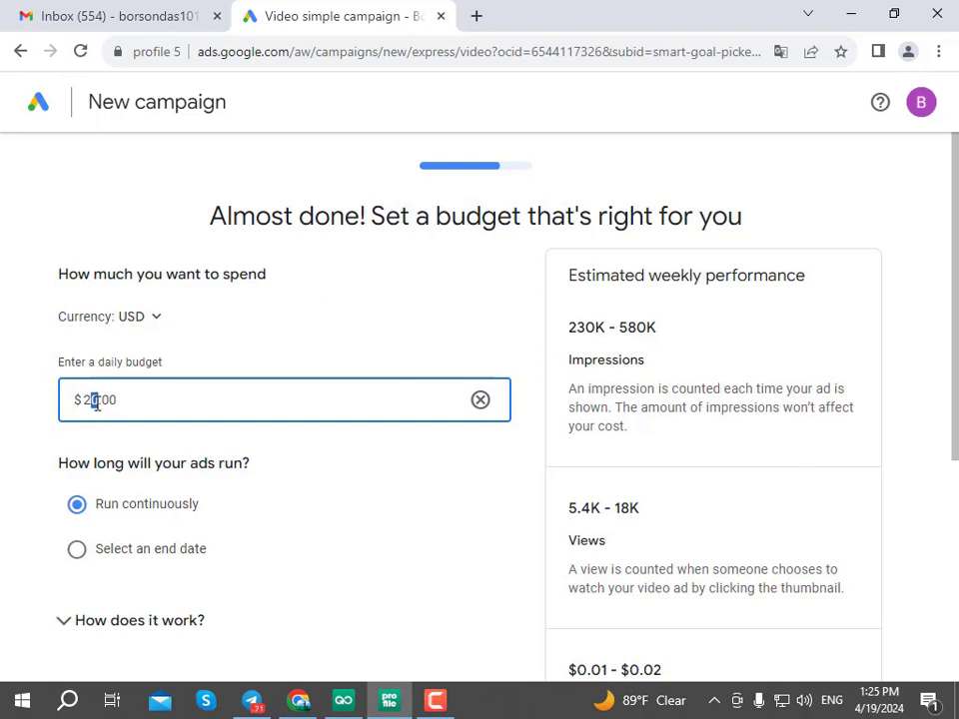
text(5)
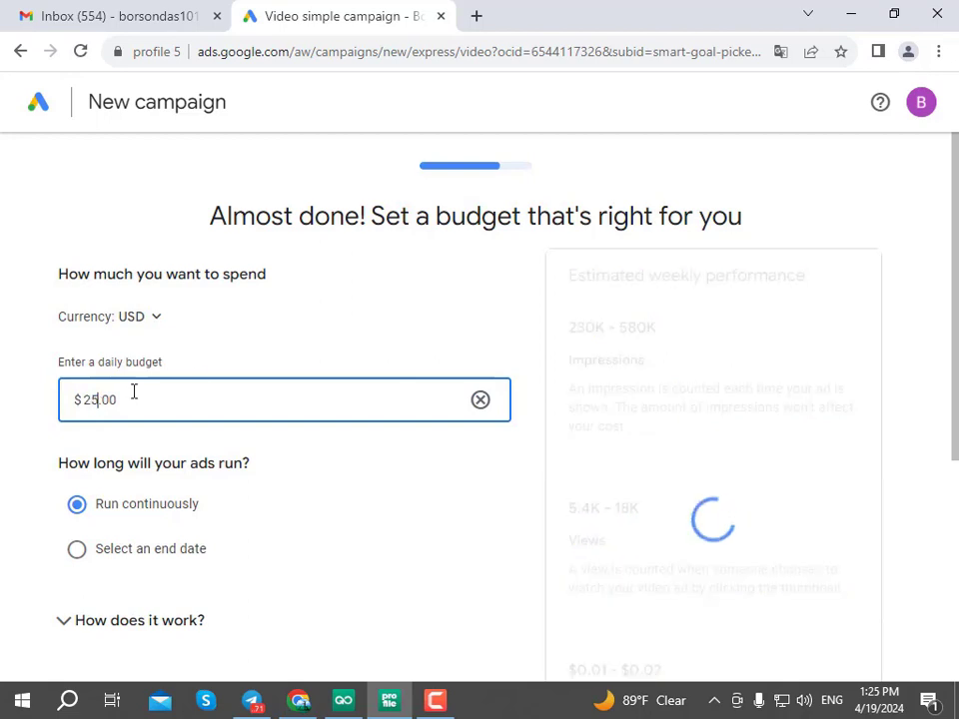
click(247, 351)
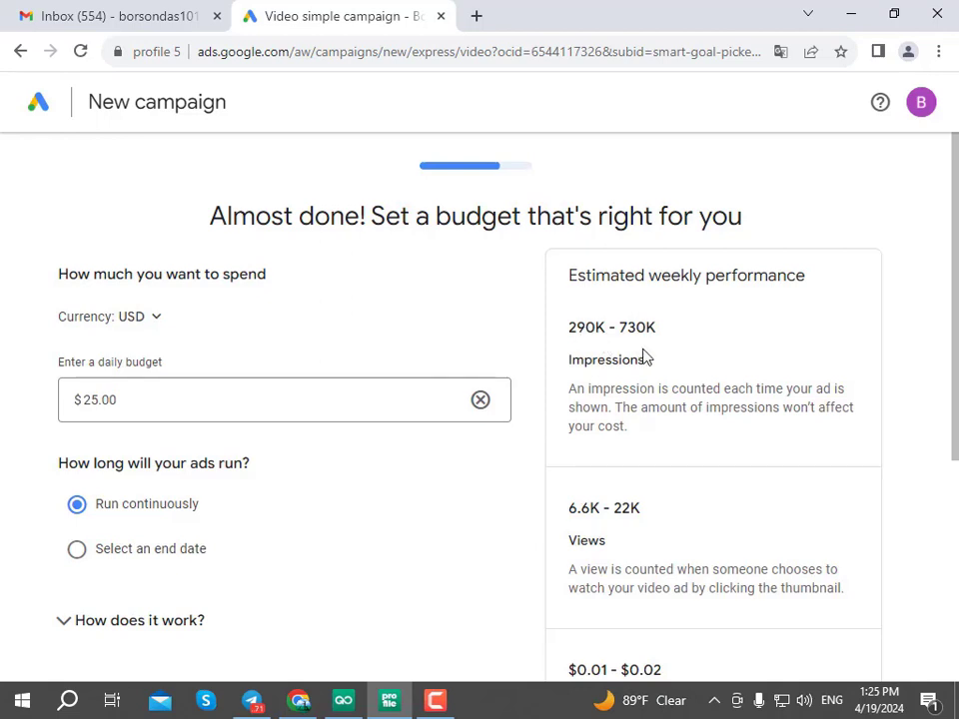
scroll(648, 359, down, 3)
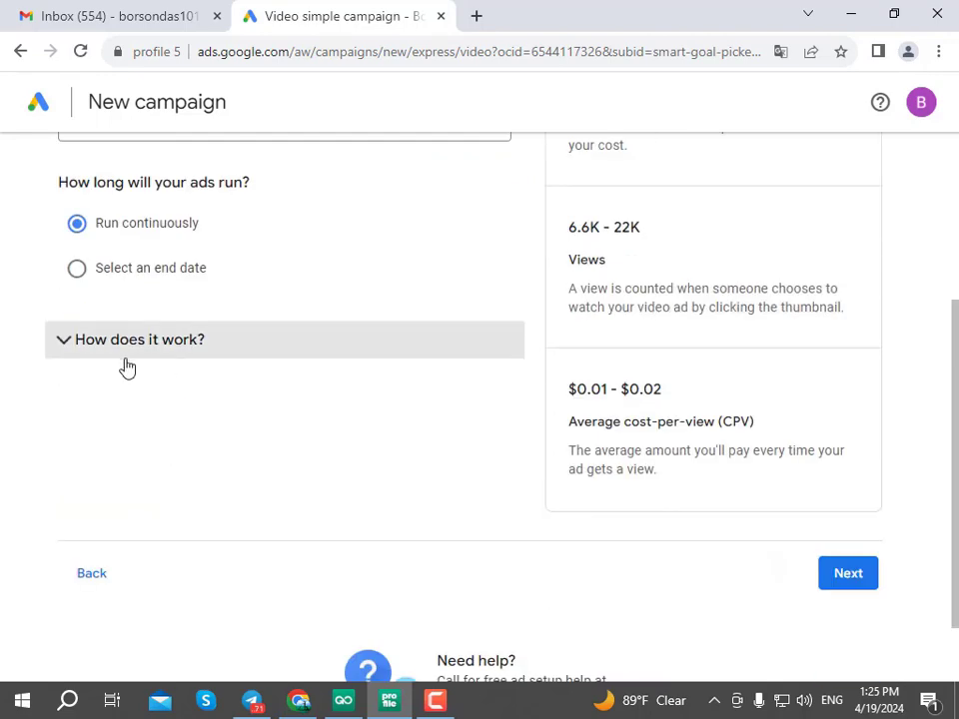
click(848, 572)
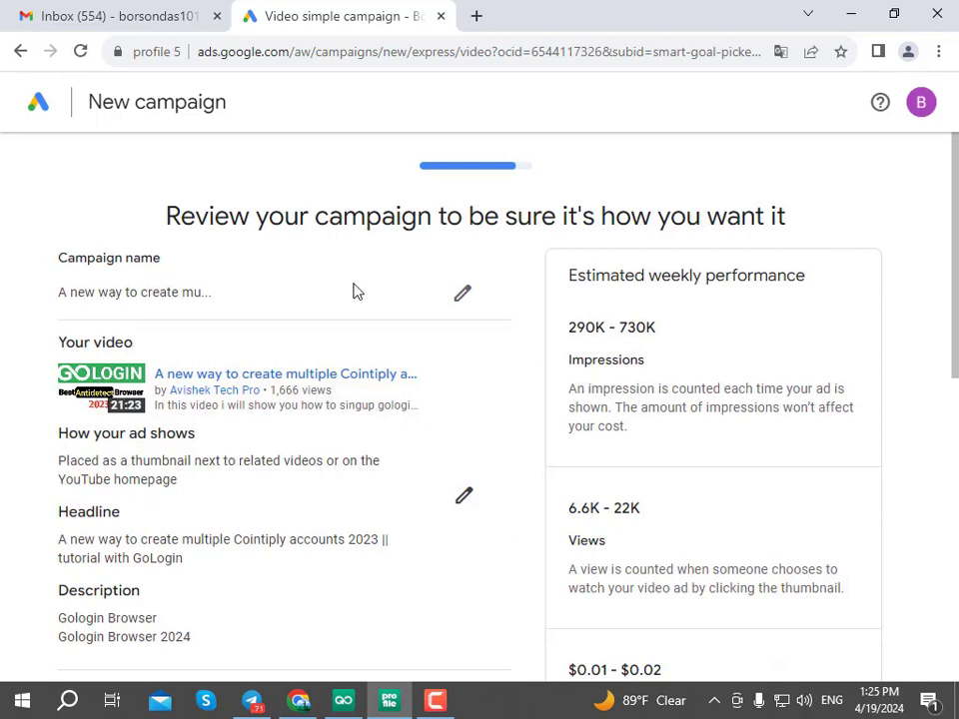
Step: Rename the campaign as Gologin and save the name
click(460, 294)
drag(251, 334, 3, 347)
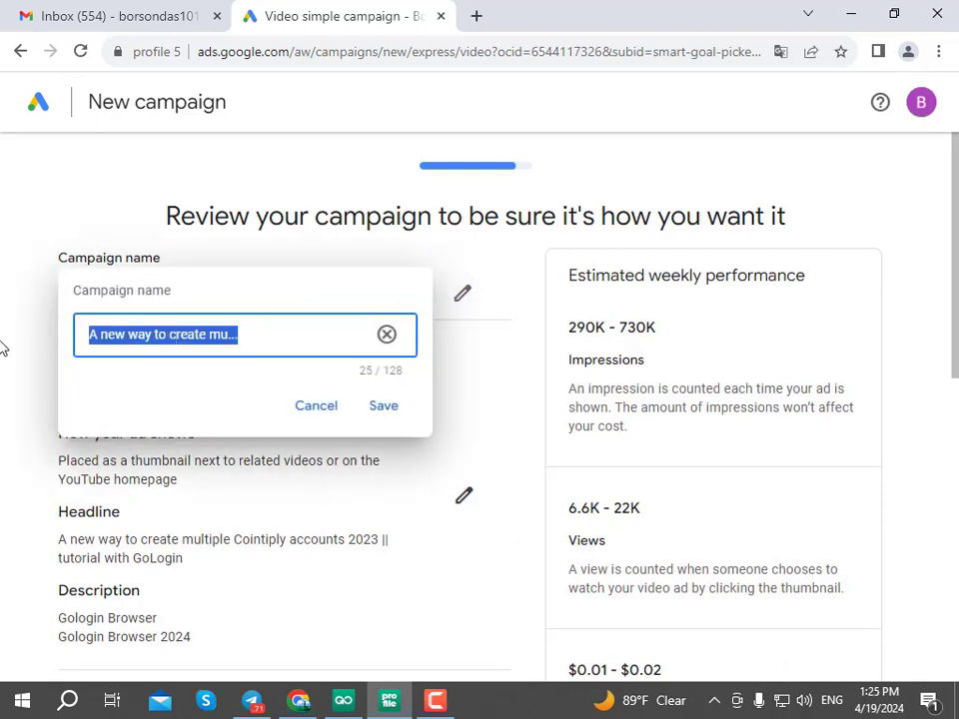
key(BackSpace)
text(Gologin)
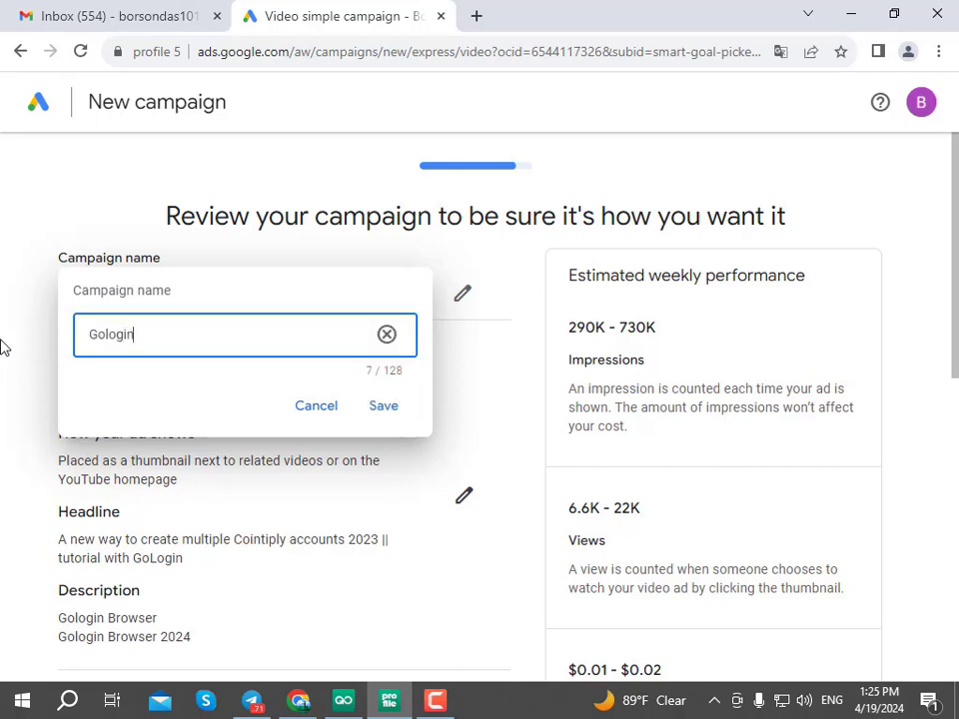
click(404, 409)
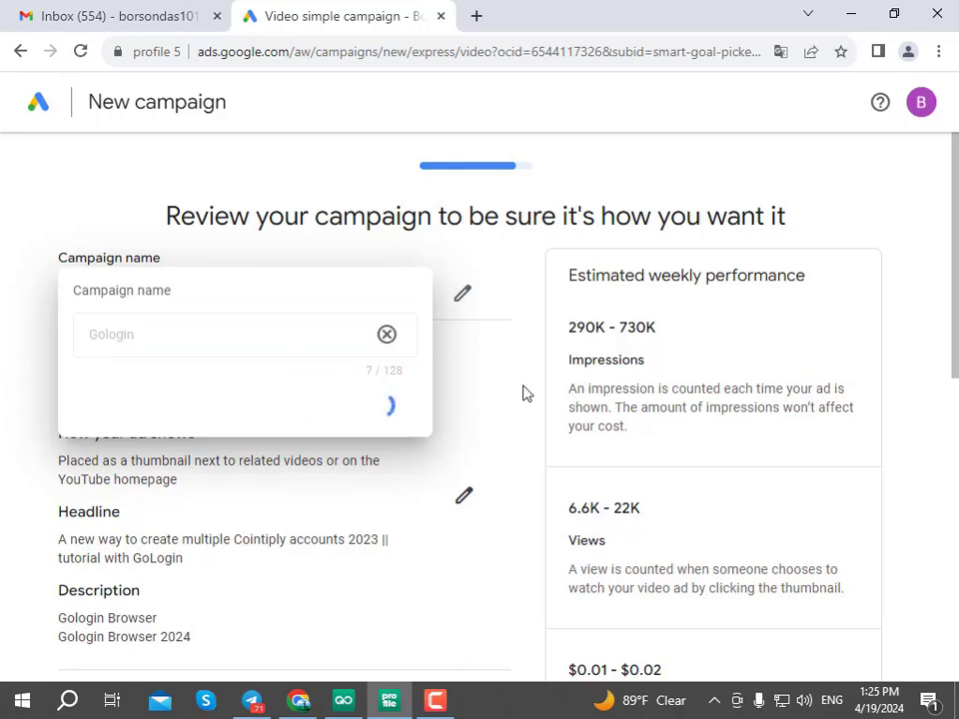
Step: Review the campaign's ad, targeting and budget summary and proceed to billing
scroll(177, 357, down, 1)
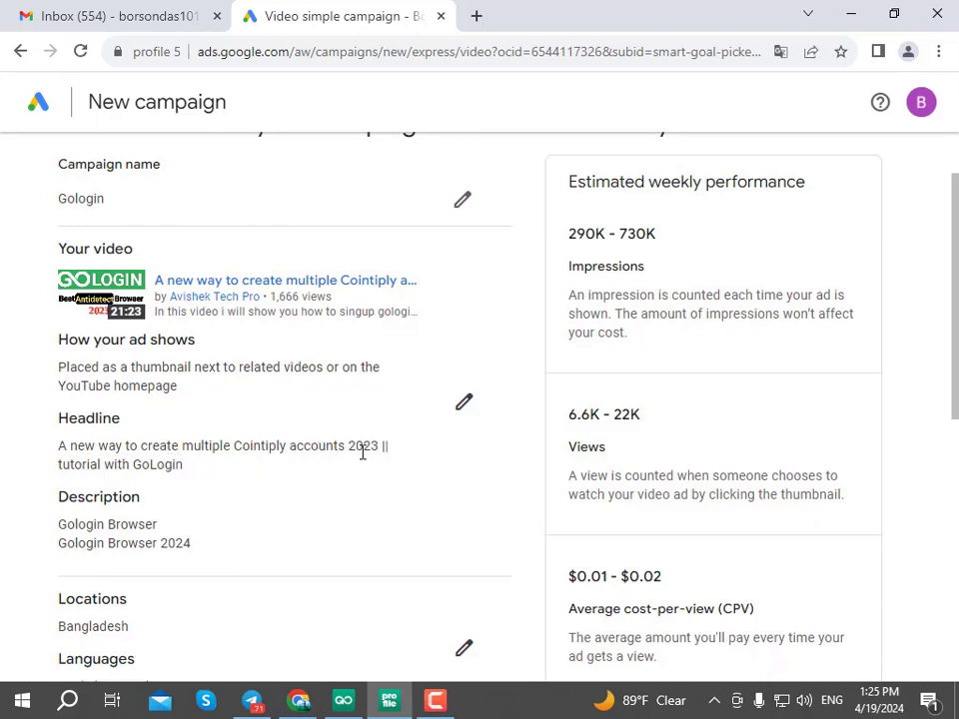
scroll(363, 451, down, 5)
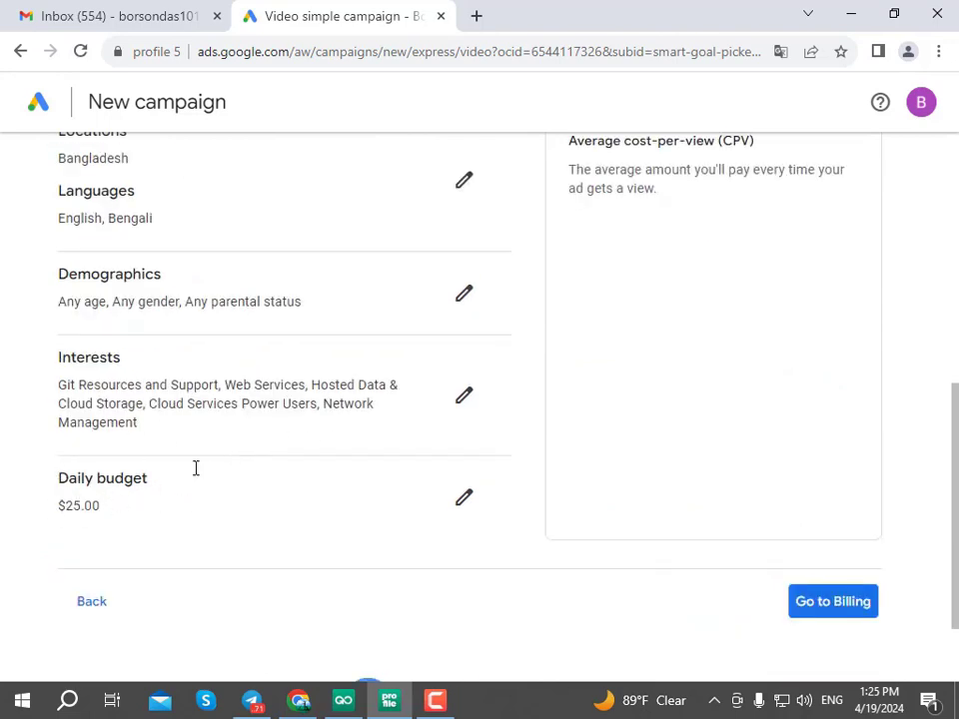
click(837, 603)
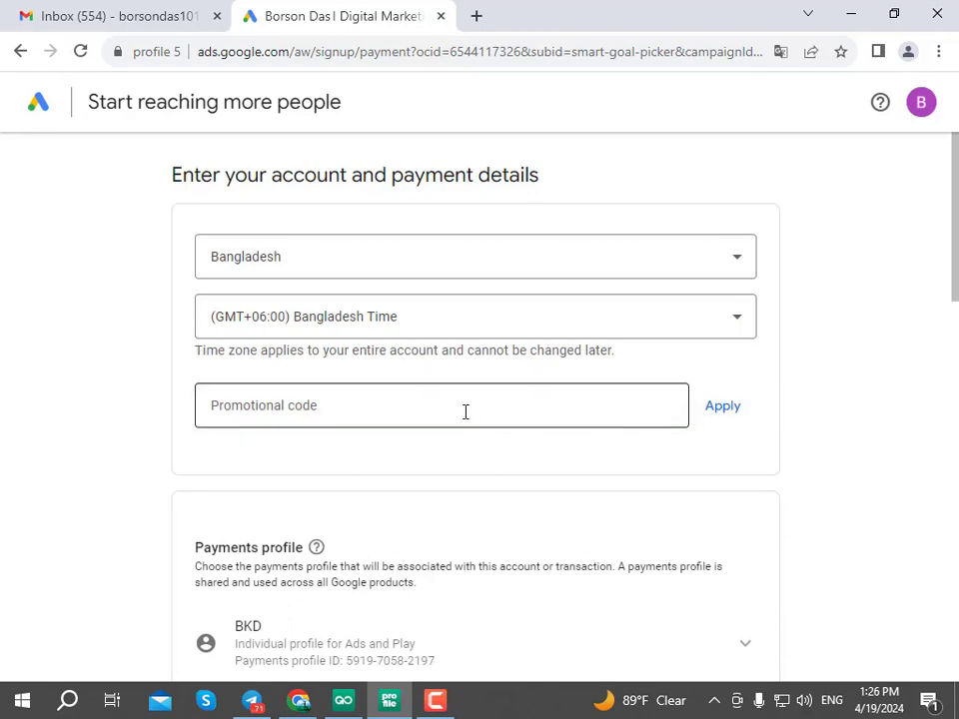
Step: Examine the payment details form, opening the payments profile choices and the credit or debit card fields, down to the contact preferences
scroll(452, 446, down, 3)
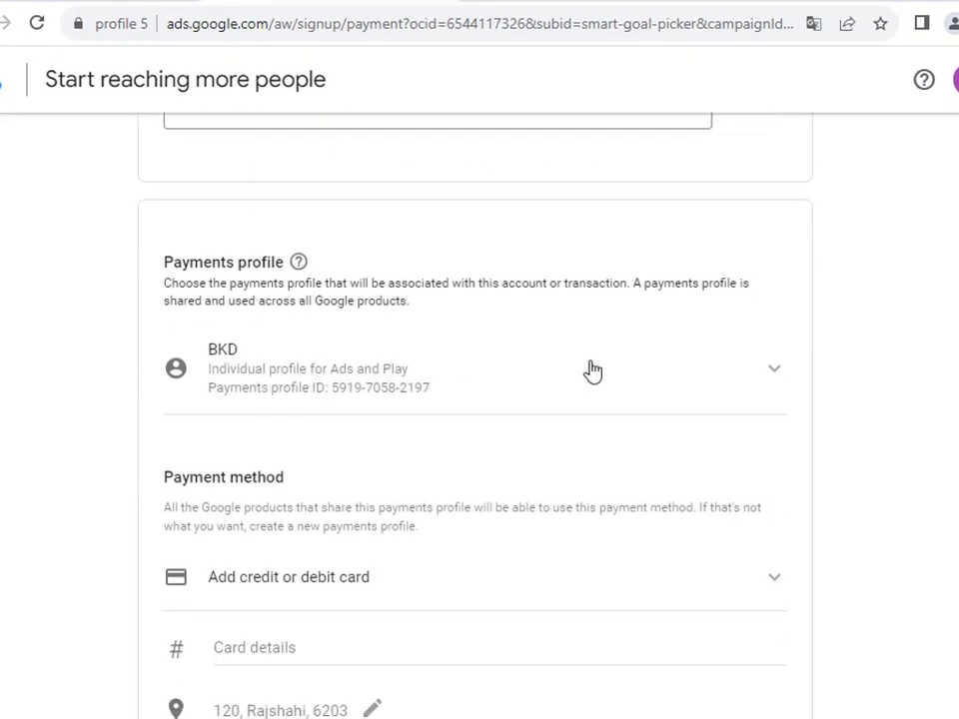
click(590, 370)
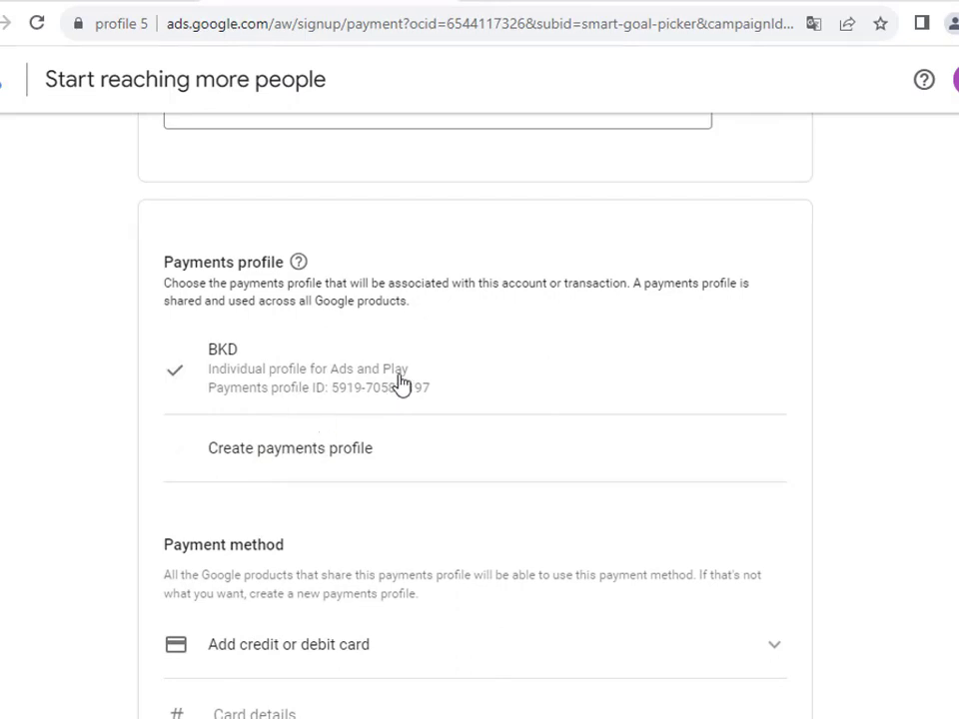
scroll(399, 383, down, 3)
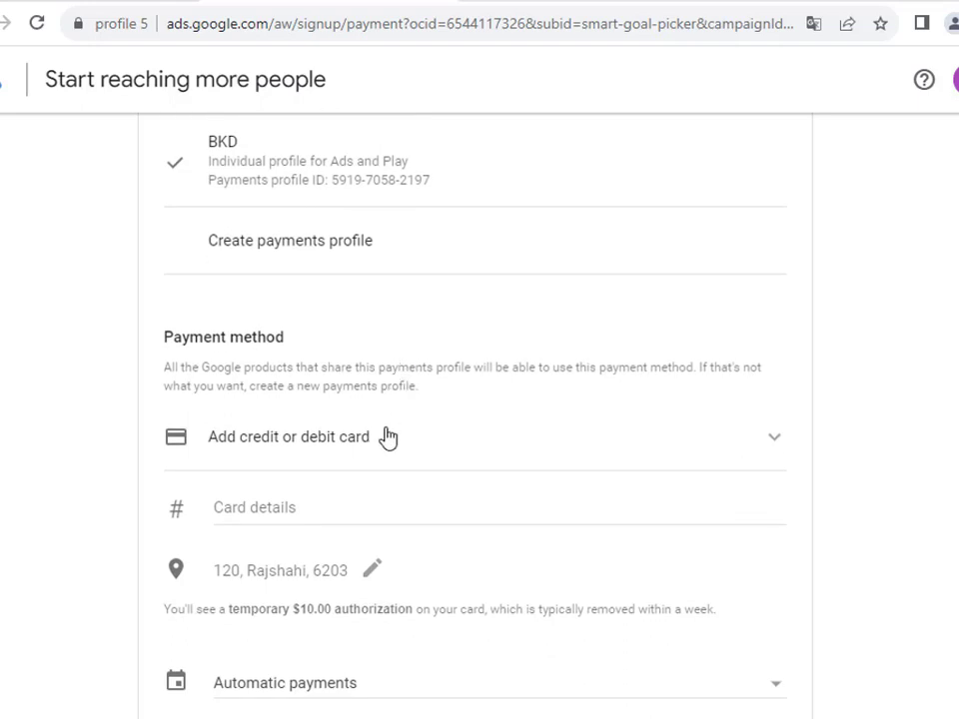
click(388, 438)
click(397, 447)
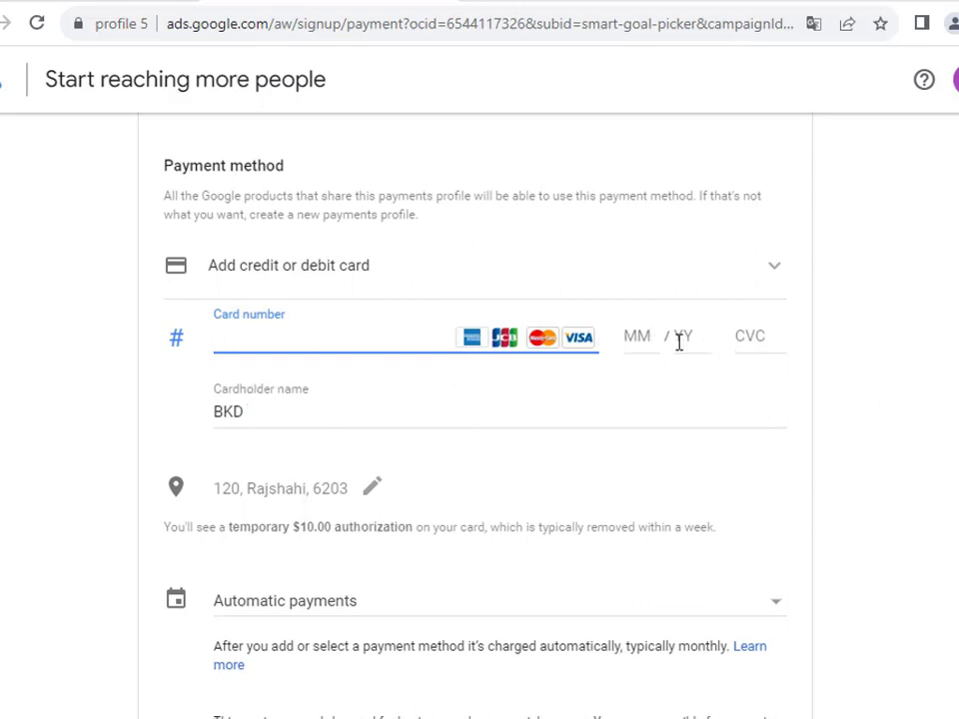
scroll(363, 428, down, 5)
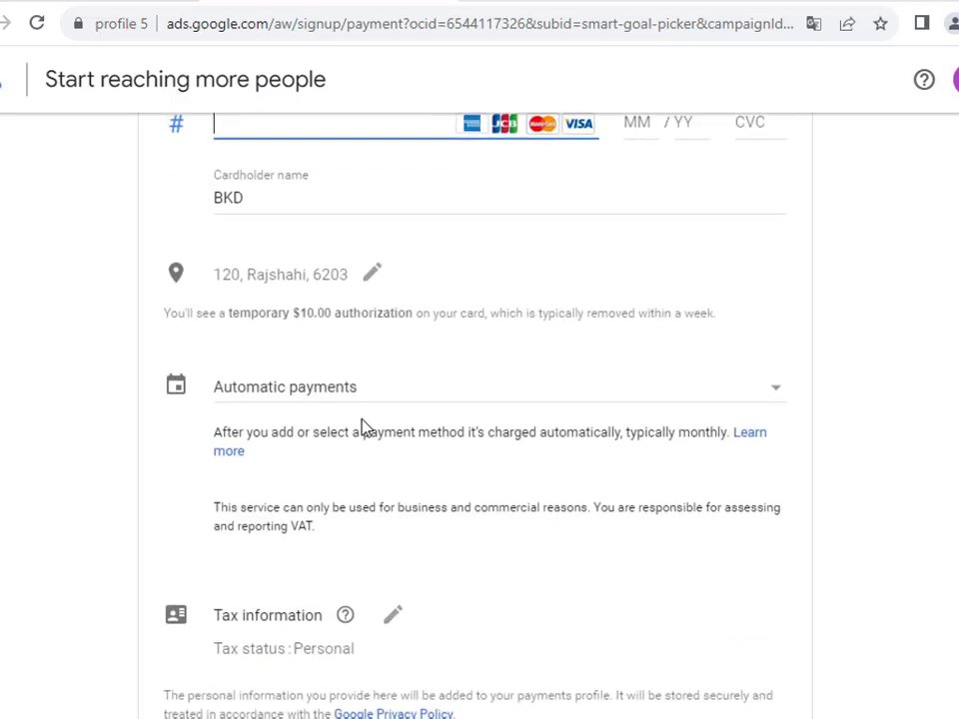
scroll(378, 345, down, 2)
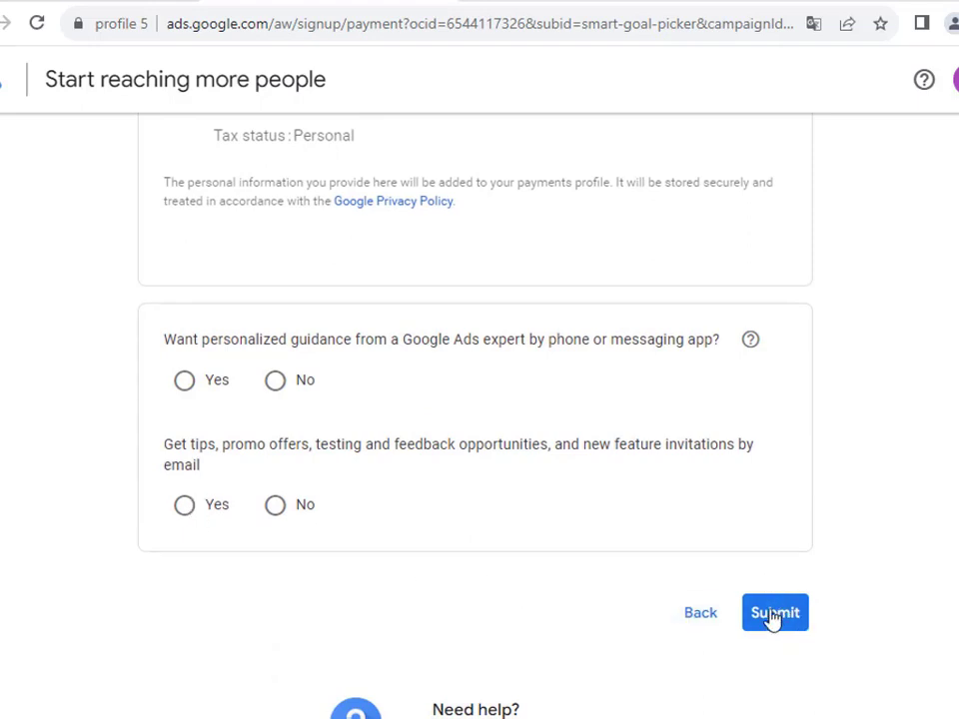
scroll(539, 506, down, 1)
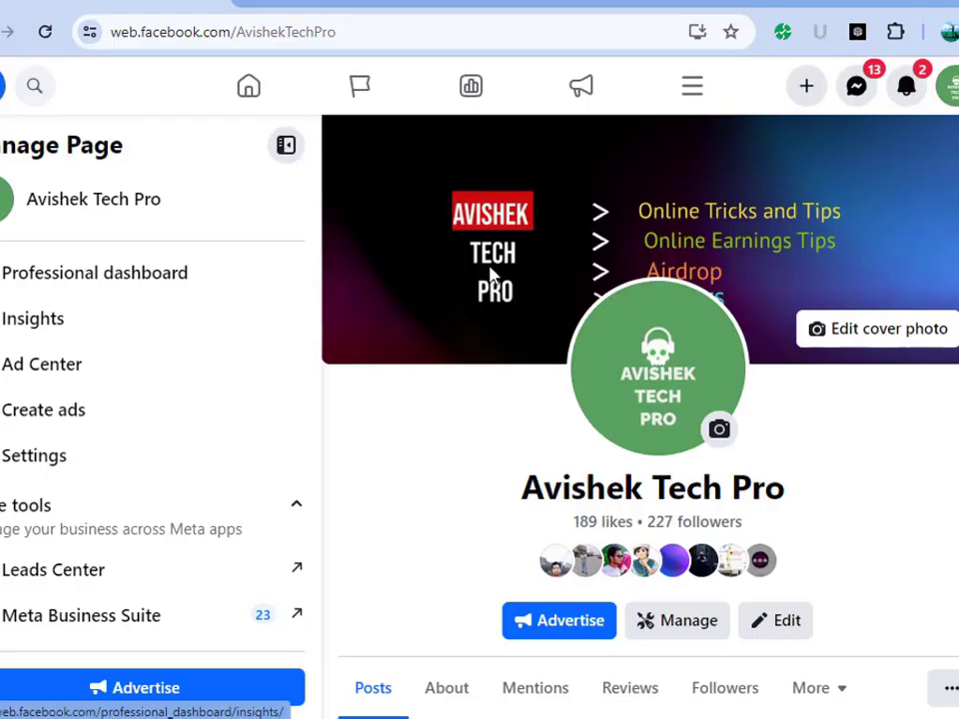
scroll(485, 281, down, 1)
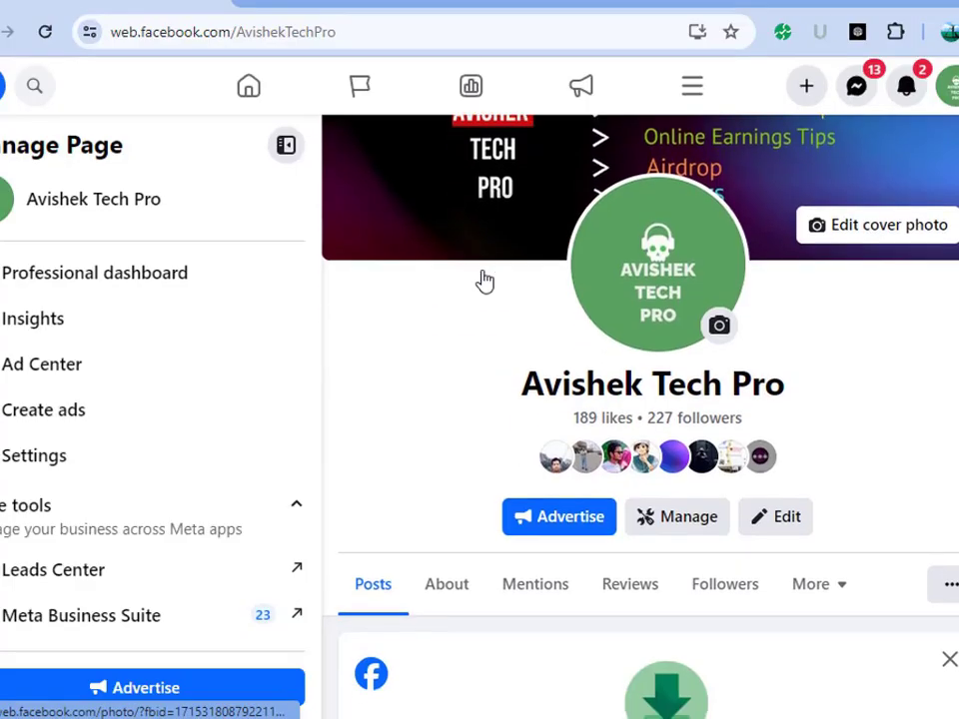
Step: Open the Page's Ad Center, look over its summary, and start creating a new advertisement
click(37, 368)
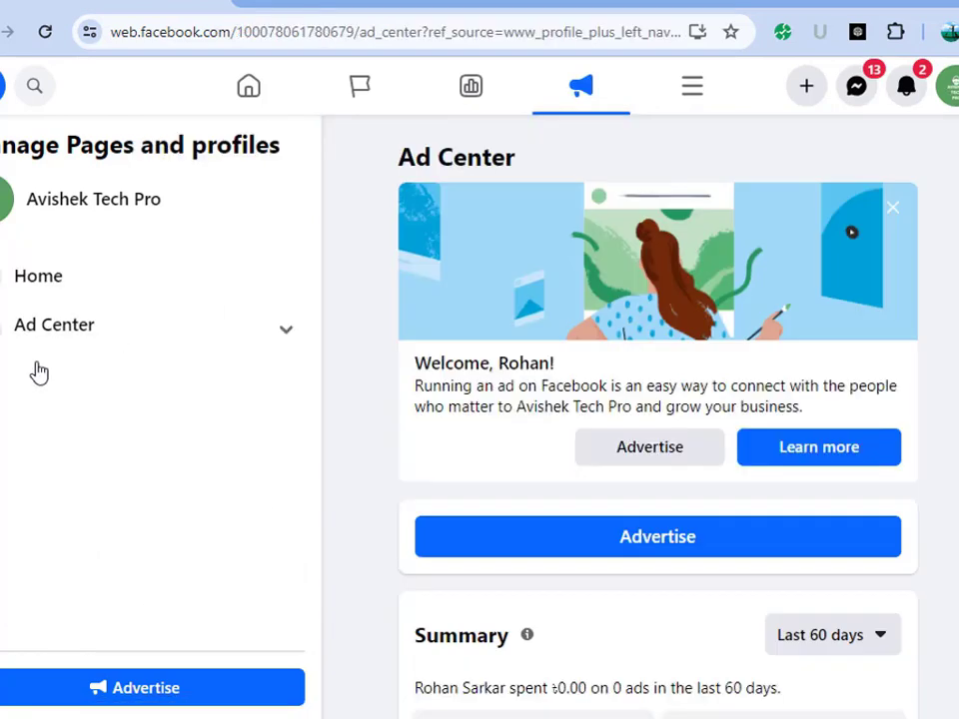
scroll(509, 380, down, 2)
scroll(510, 380, down, 6)
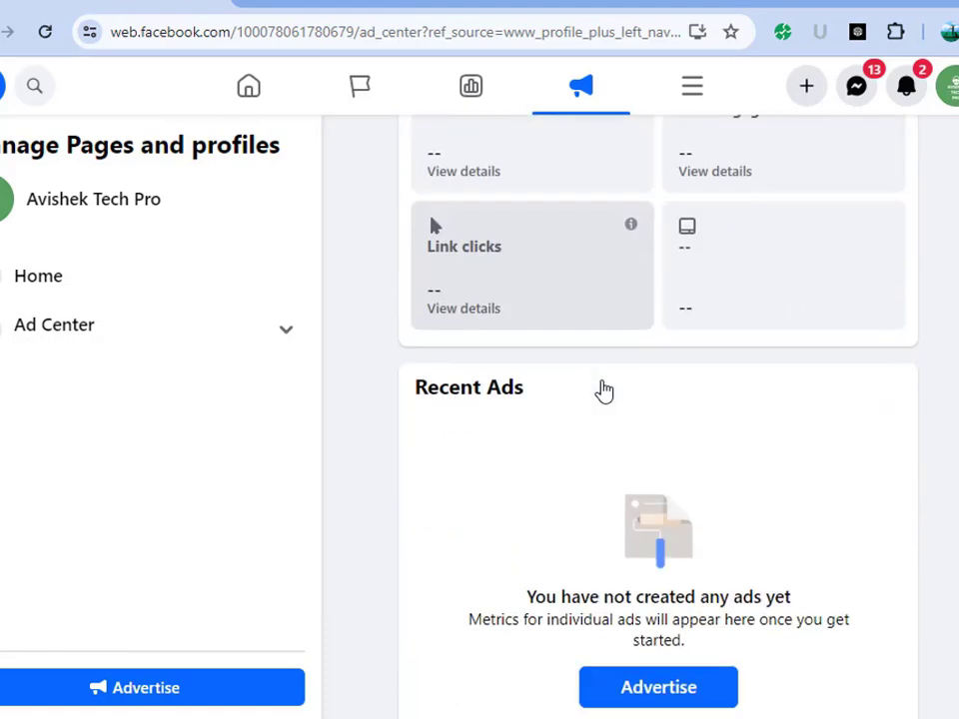
click(647, 506)
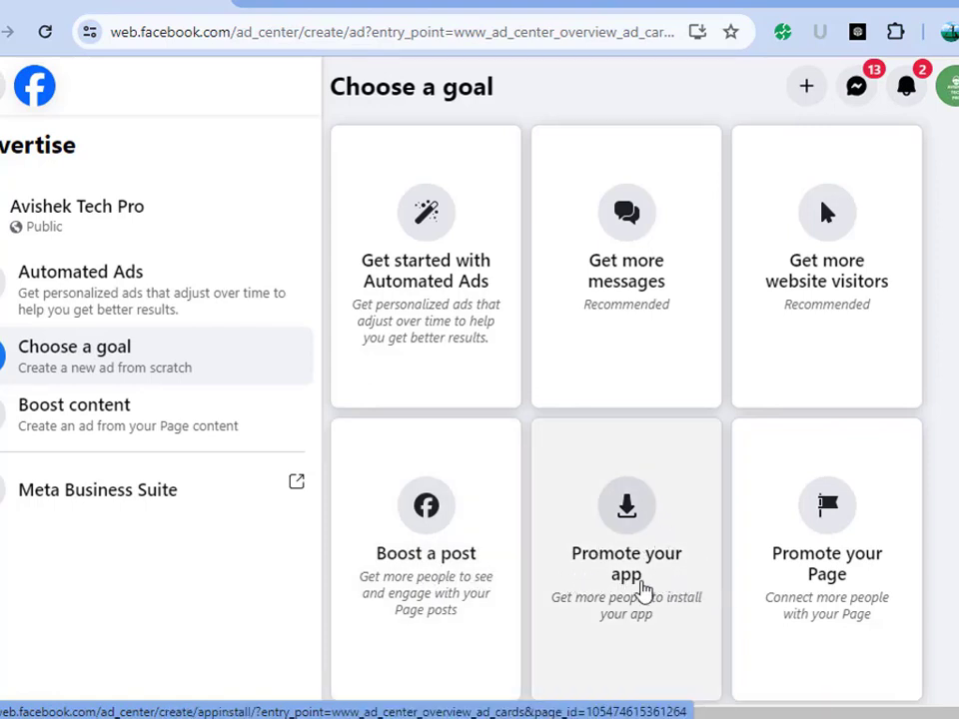
Step: Compare the available ad goals and choose to boost a post
scroll(841, 386, down, 2)
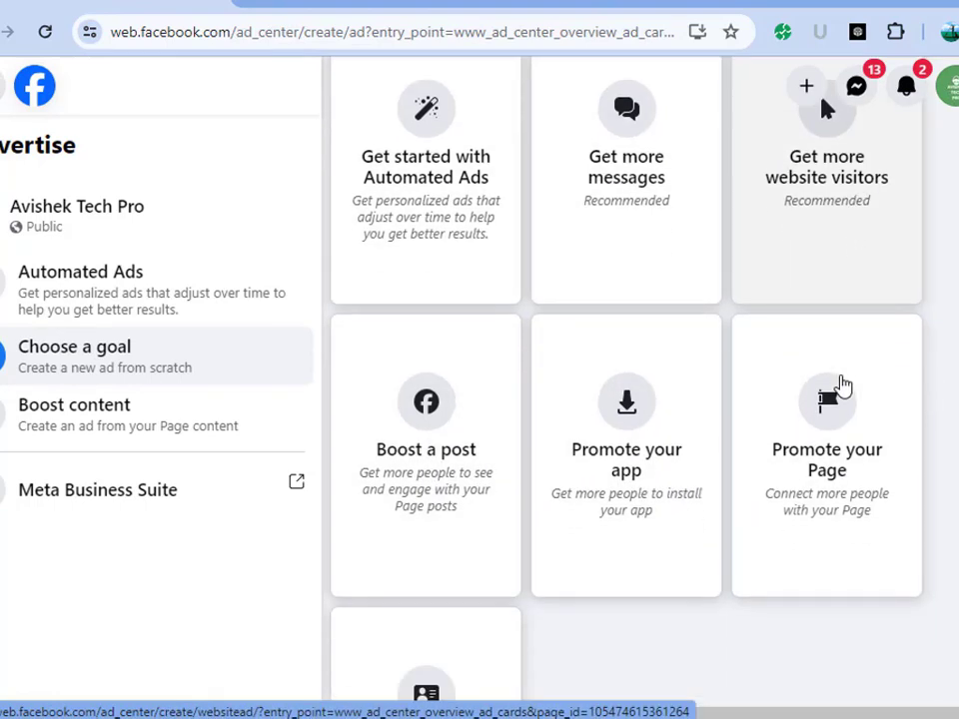
scroll(589, 317, up, 2)
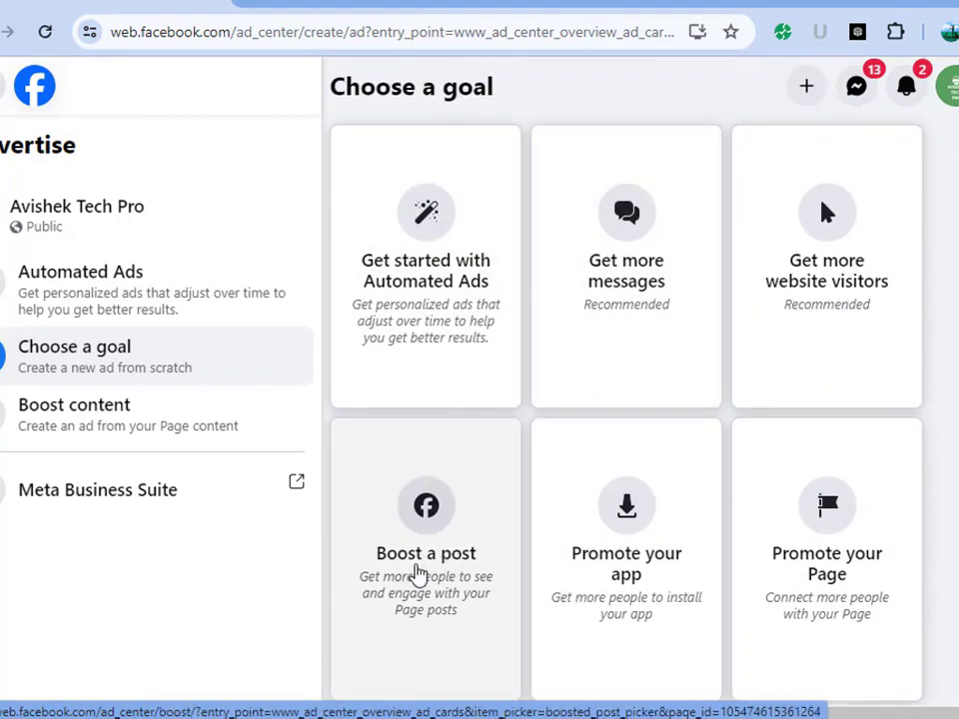
click(426, 529)
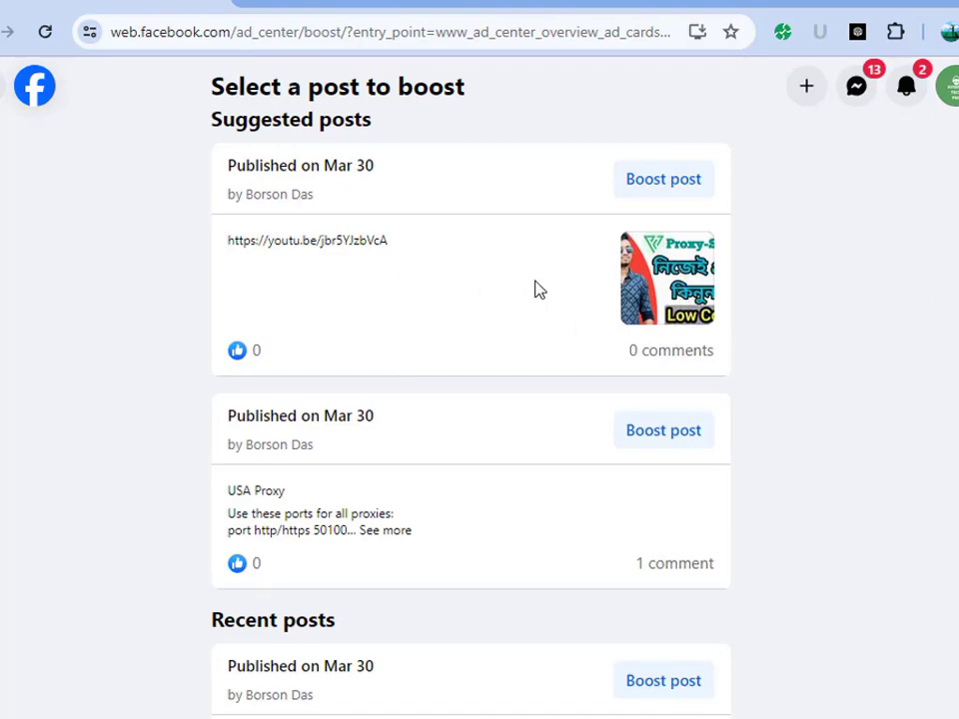
Step: Browse the Page's posts and select the 360Proxy post published on Nov 21, 2023 for boosting
scroll(539, 289, down, 8)
scroll(554, 289, down, 5)
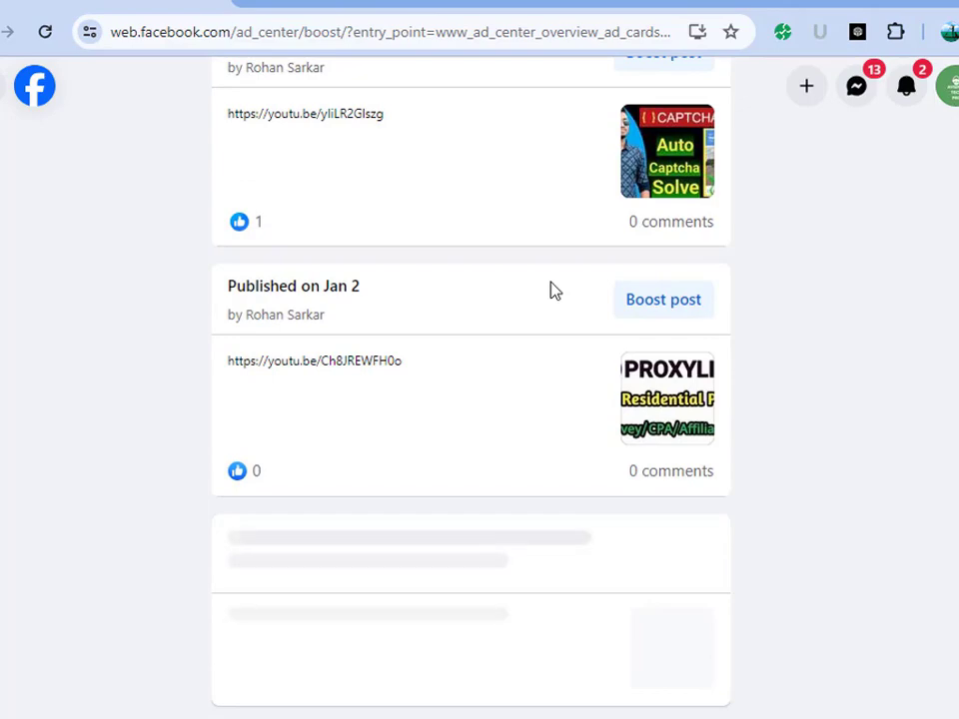
scroll(544, 285, down, 5)
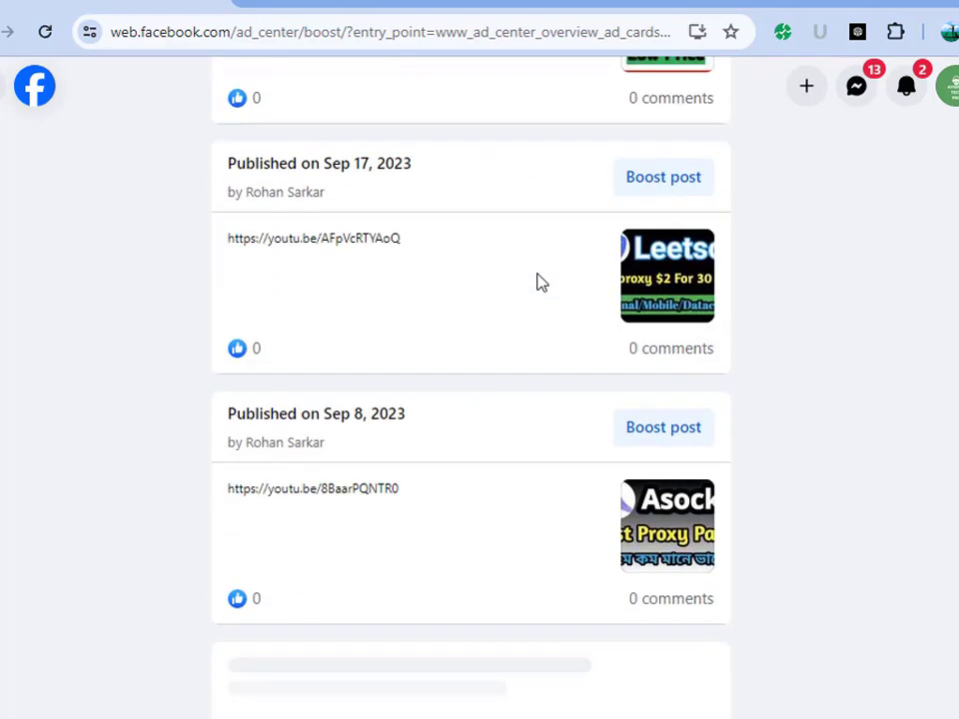
scroll(539, 282, down, 1)
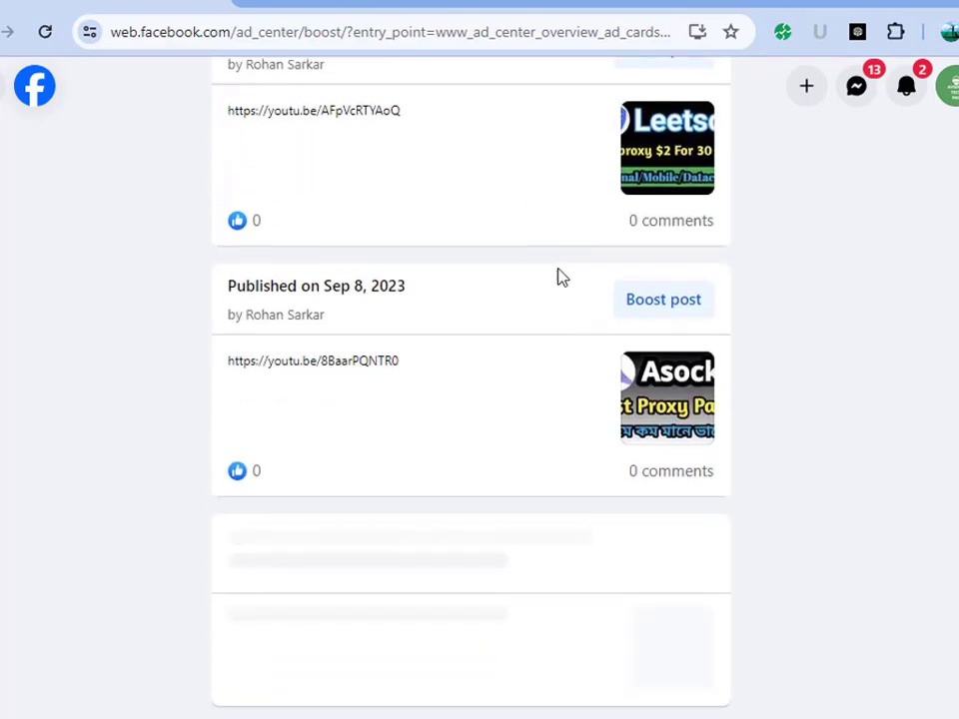
scroll(550, 279, down, 3)
scroll(550, 279, down, 4)
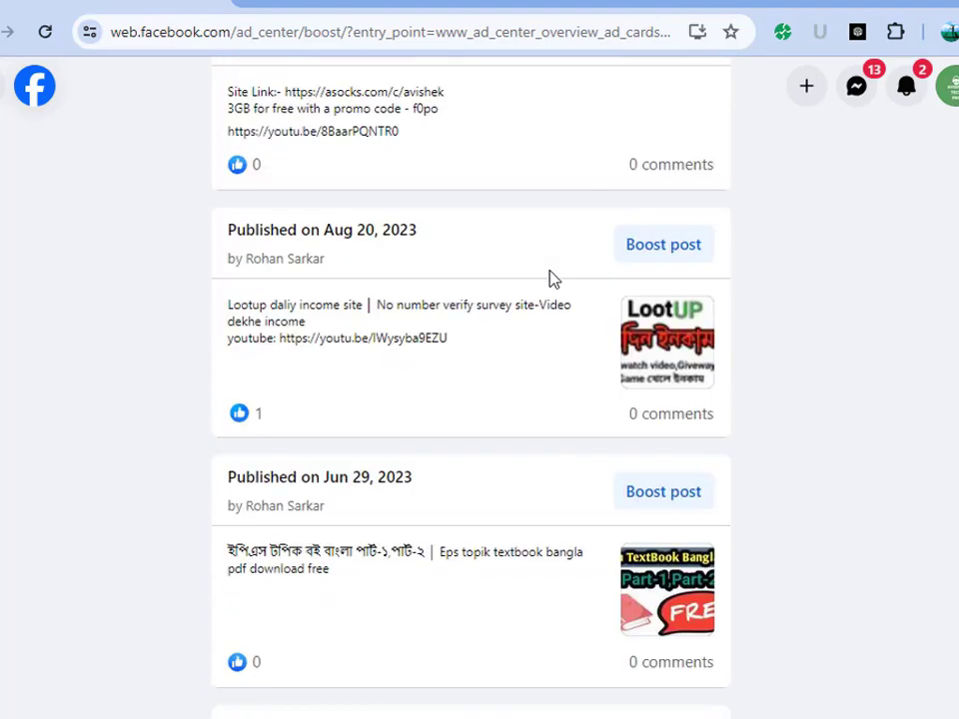
scroll(554, 279, up, 11)
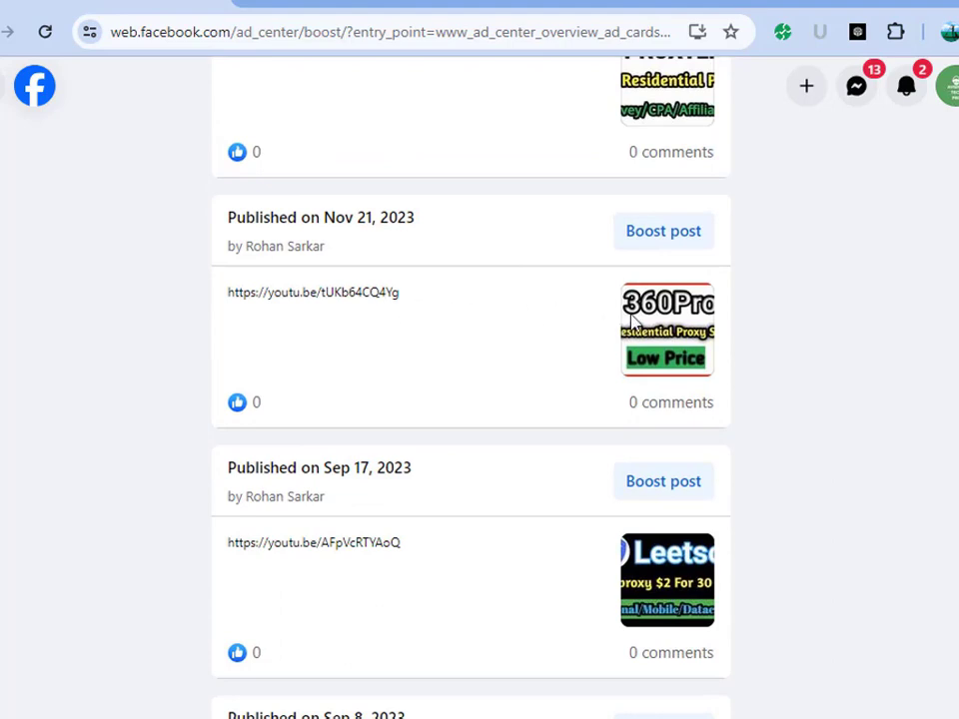
click(659, 242)
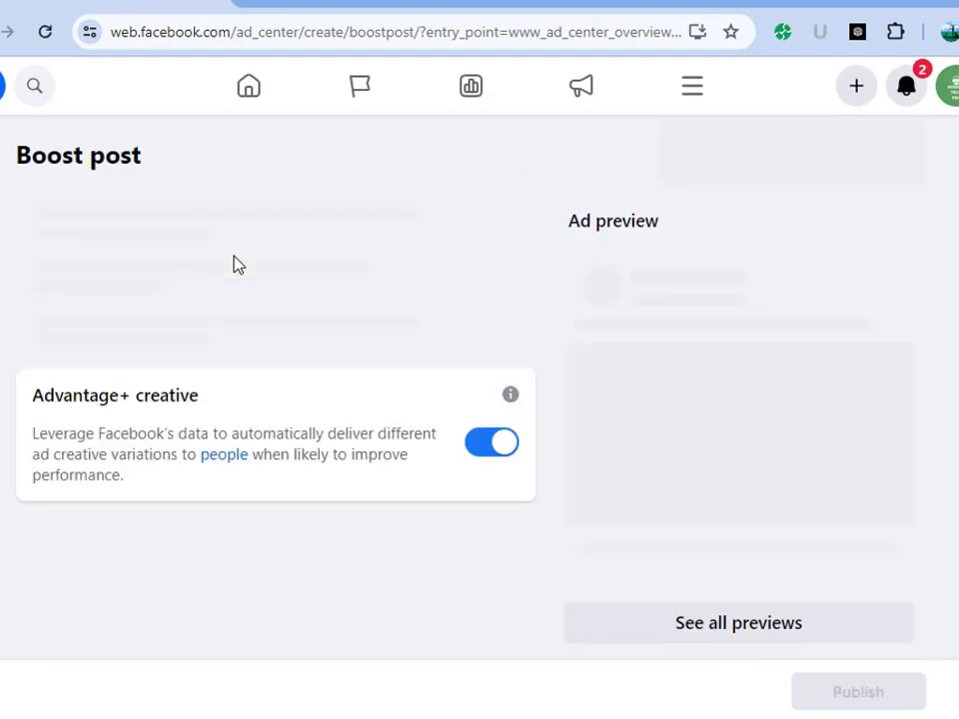
Step: Set the phone country code of the ad's Call now button to Bangladesh (+880) and activate the phone number field
scroll(244, 290, down, 3)
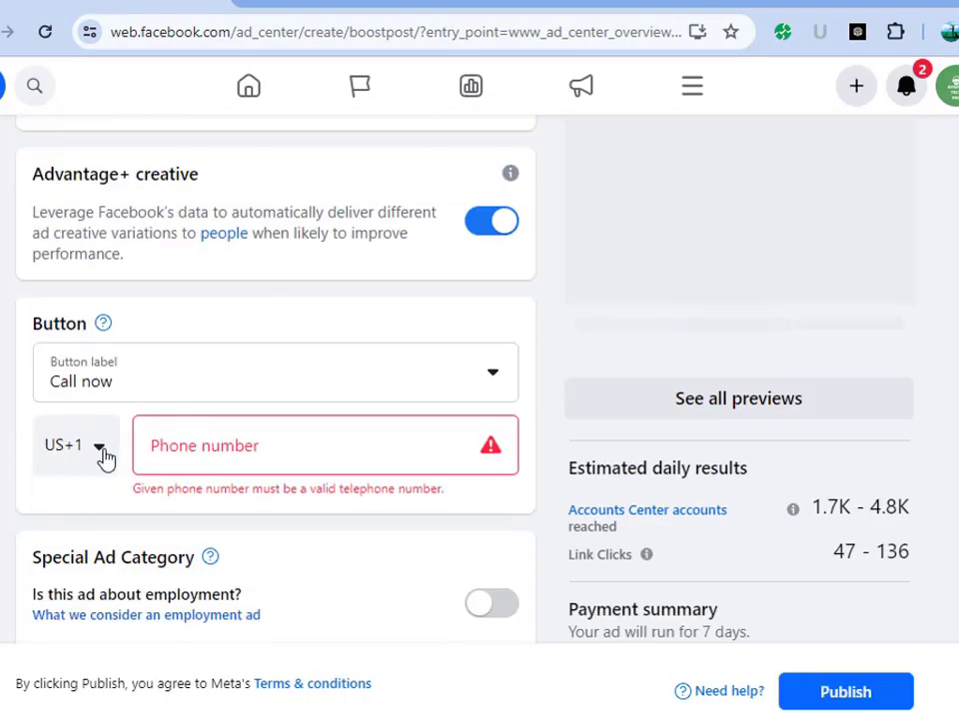
click(105, 454)
scroll(114, 580, down, 3)
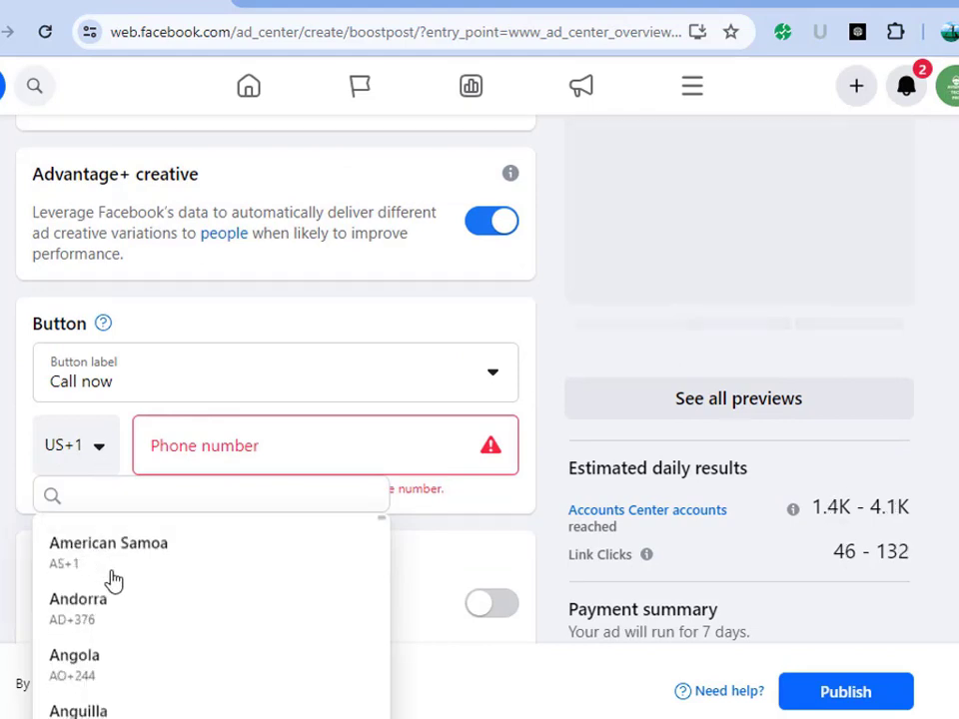
scroll(140, 579, down, 5)
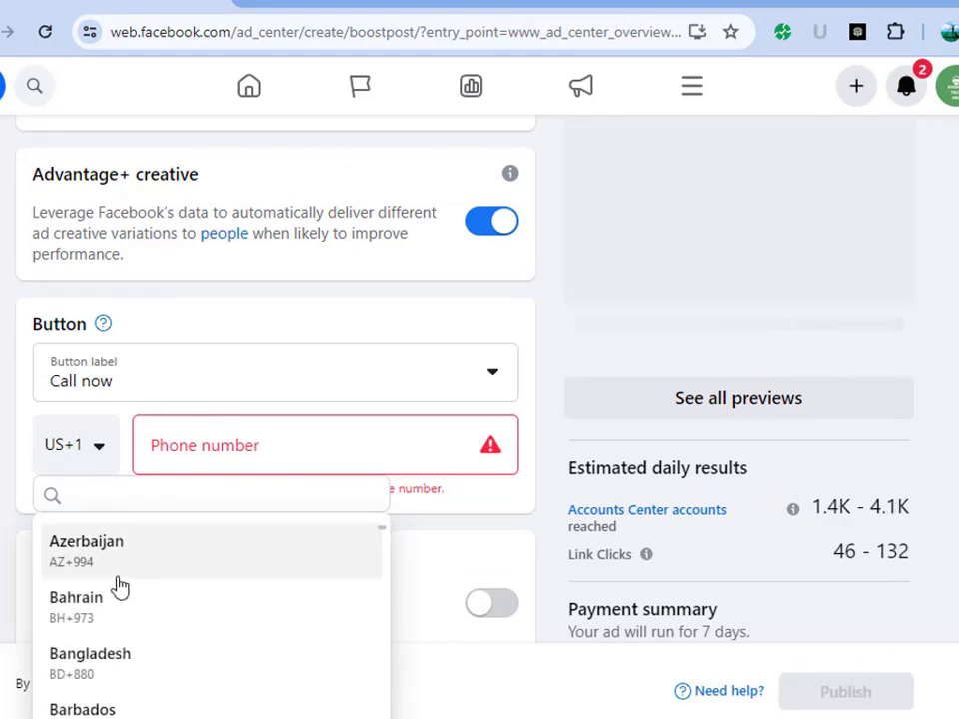
click(146, 552)
click(236, 465)
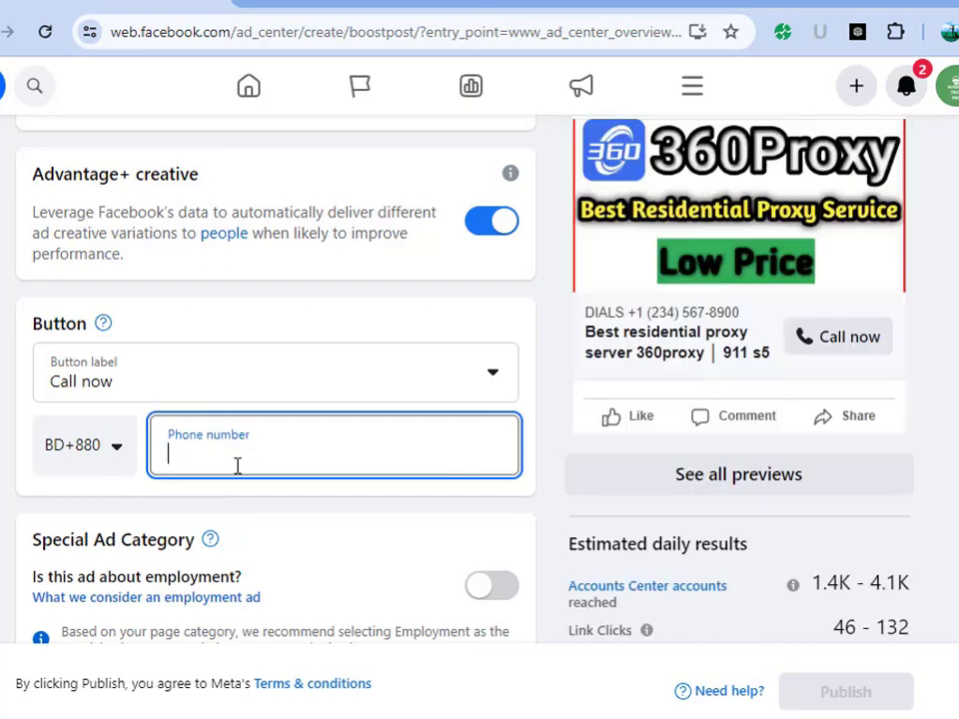
Step: Change the ad's button label to Sign up and keep Website as the button destination
click(460, 385)
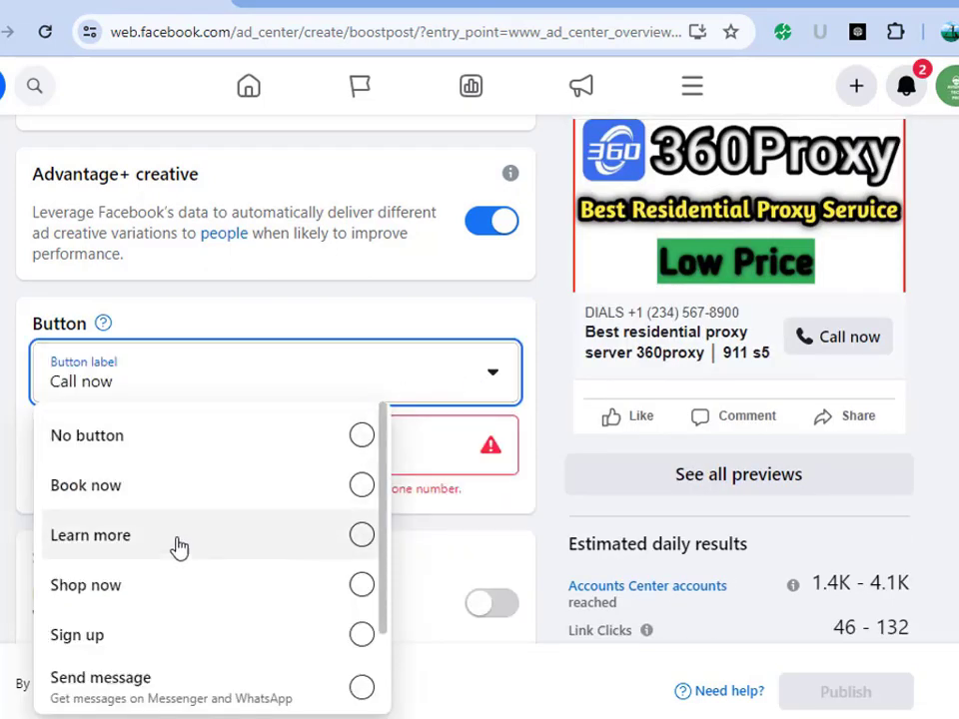
scroll(159, 512, down, 2)
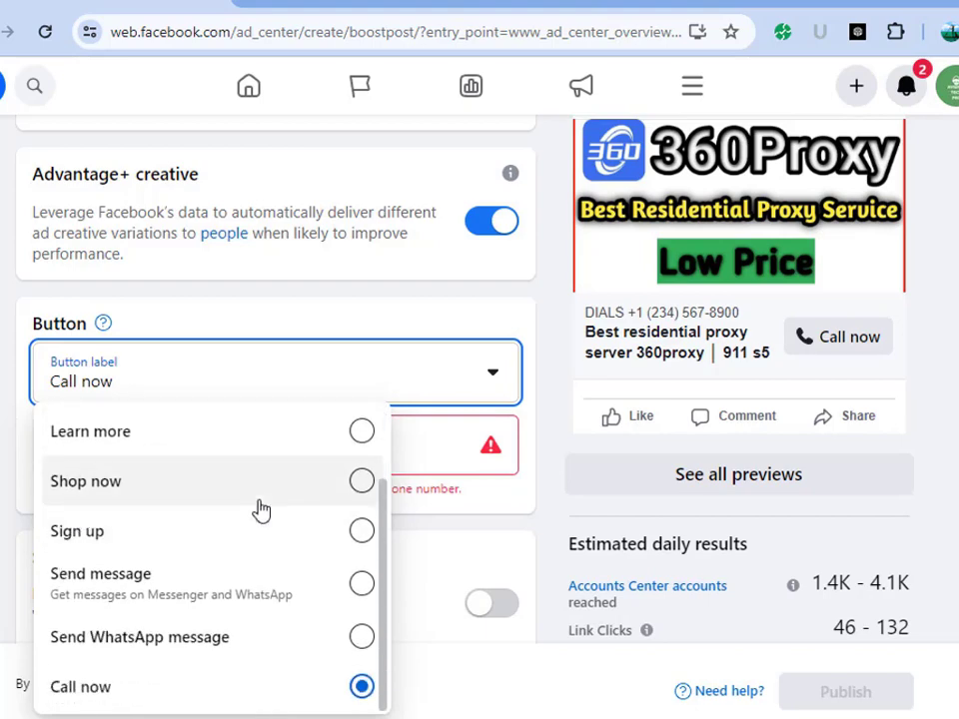
click(364, 535)
click(394, 453)
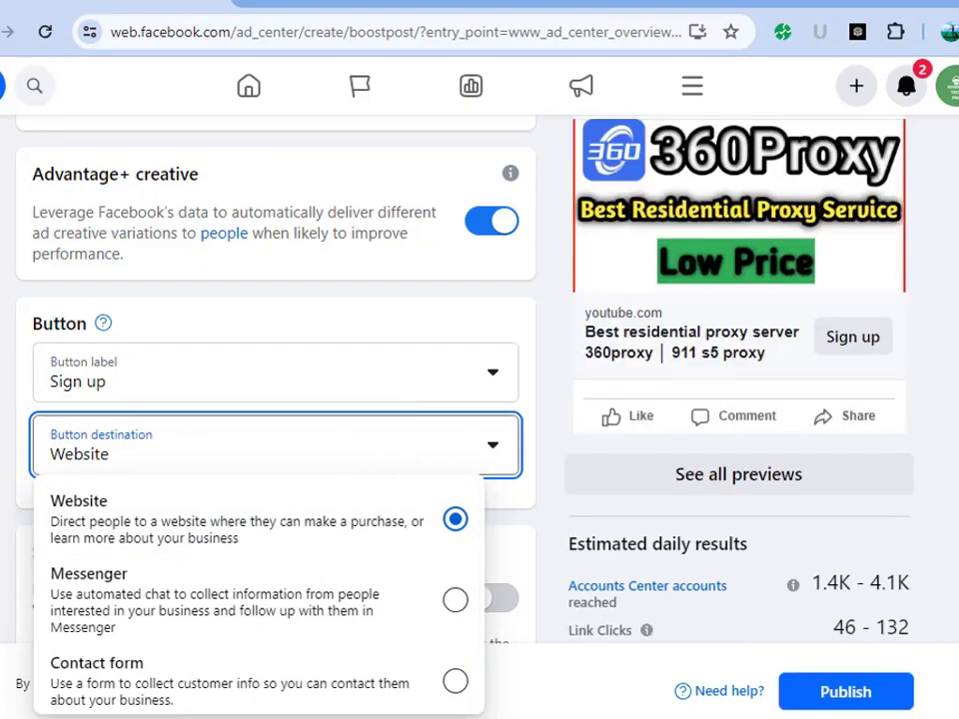
click(6, 305)
Step: Set the ad's audience to people you choose through targeting
scroll(123, 410, down, 2)
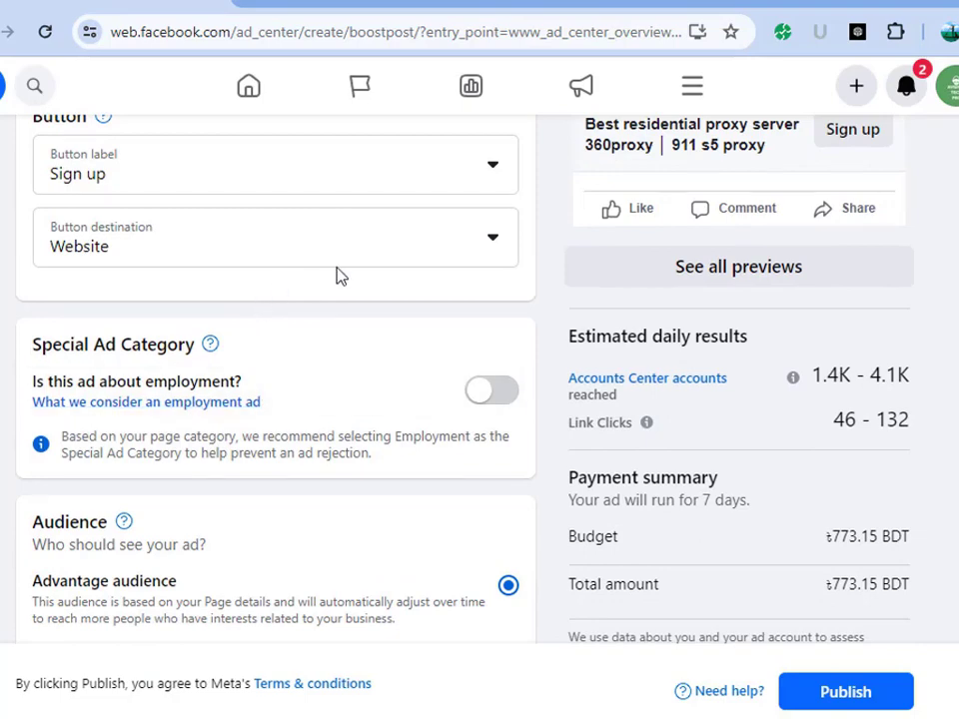
scroll(381, 271, down, 4)
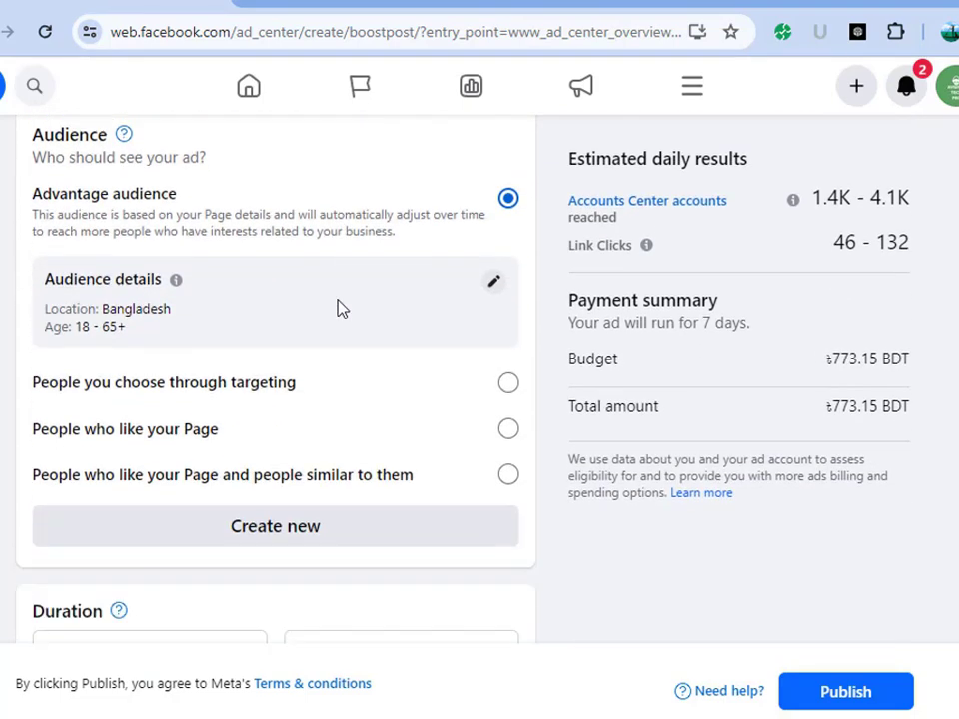
scroll(337, 308, down, 2)
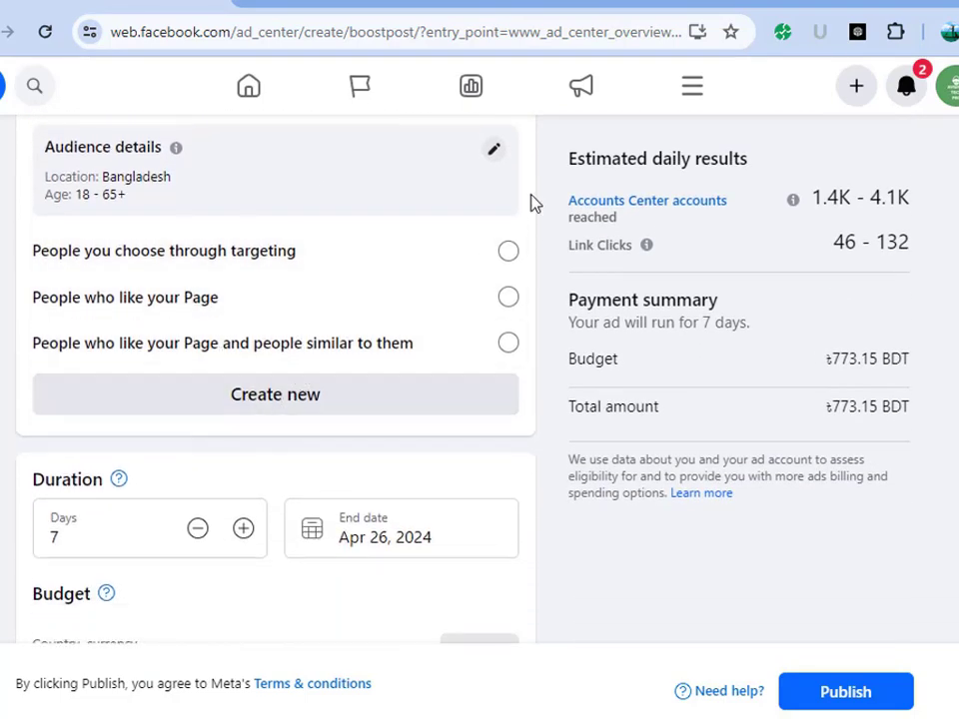
click(505, 252)
scroll(399, 332, down, 1)
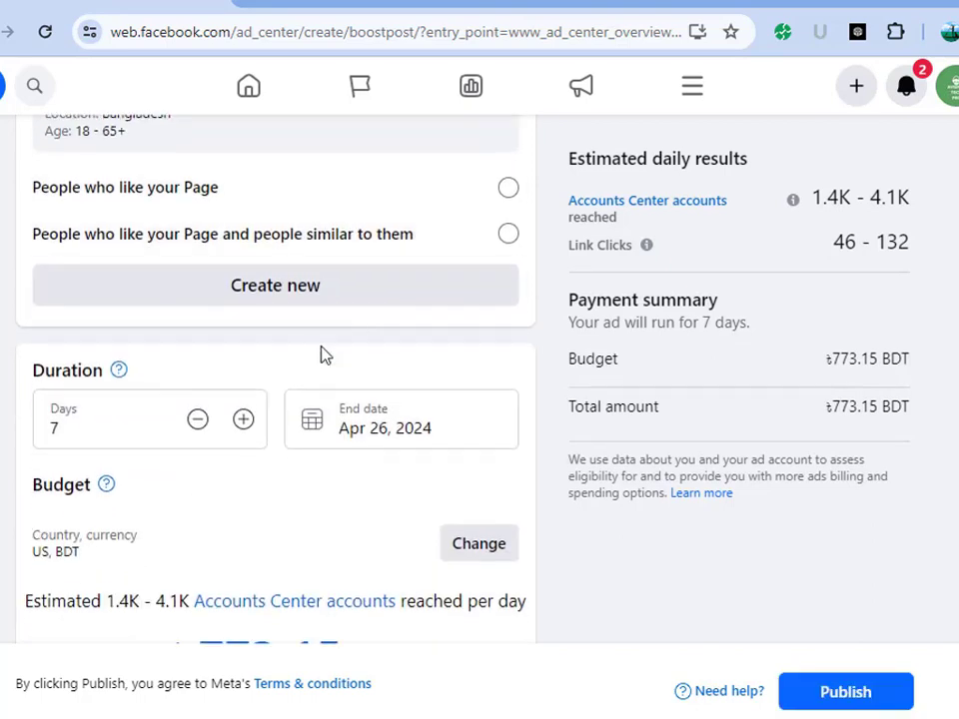
Step: Set the boost's total budget to ৳2,000.00 and its duration to 10 days
click(242, 420)
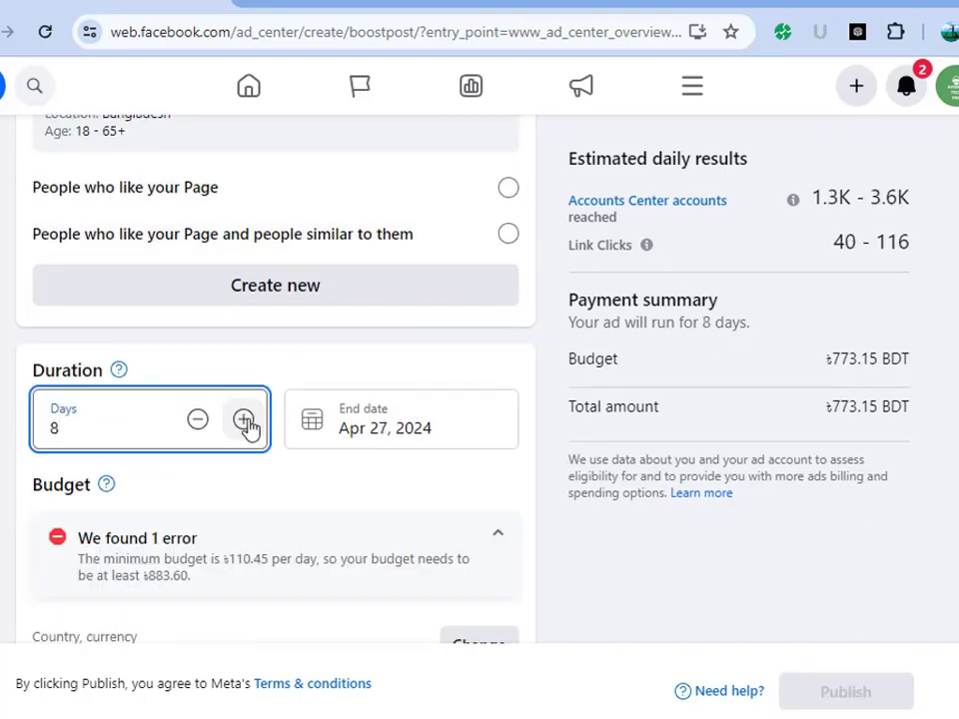
click(196, 422)
scroll(343, 310, down, 2)
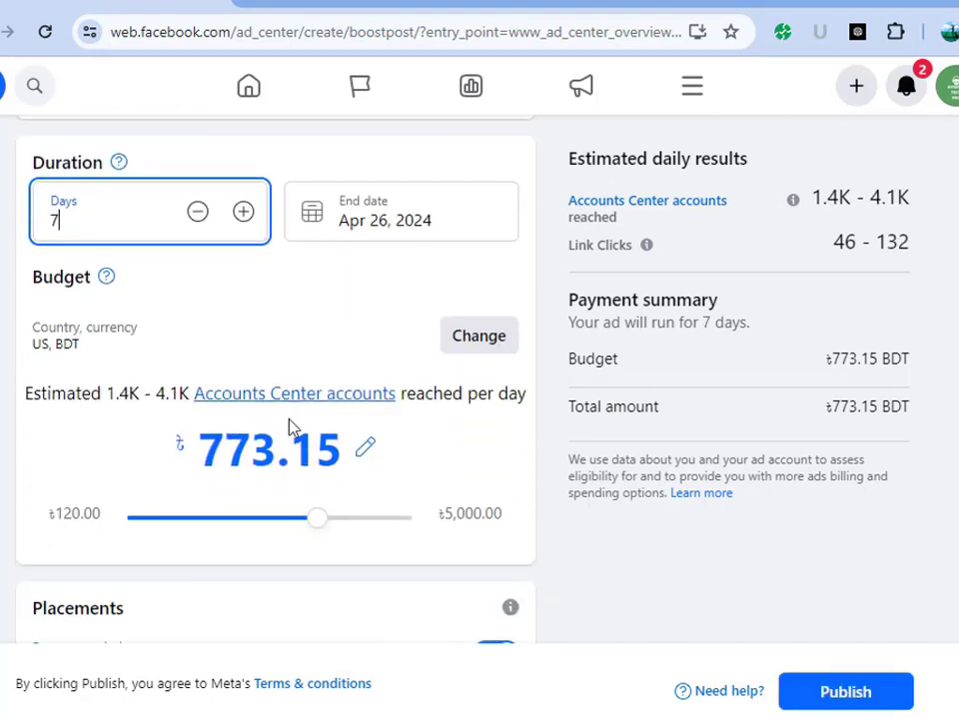
click(370, 517)
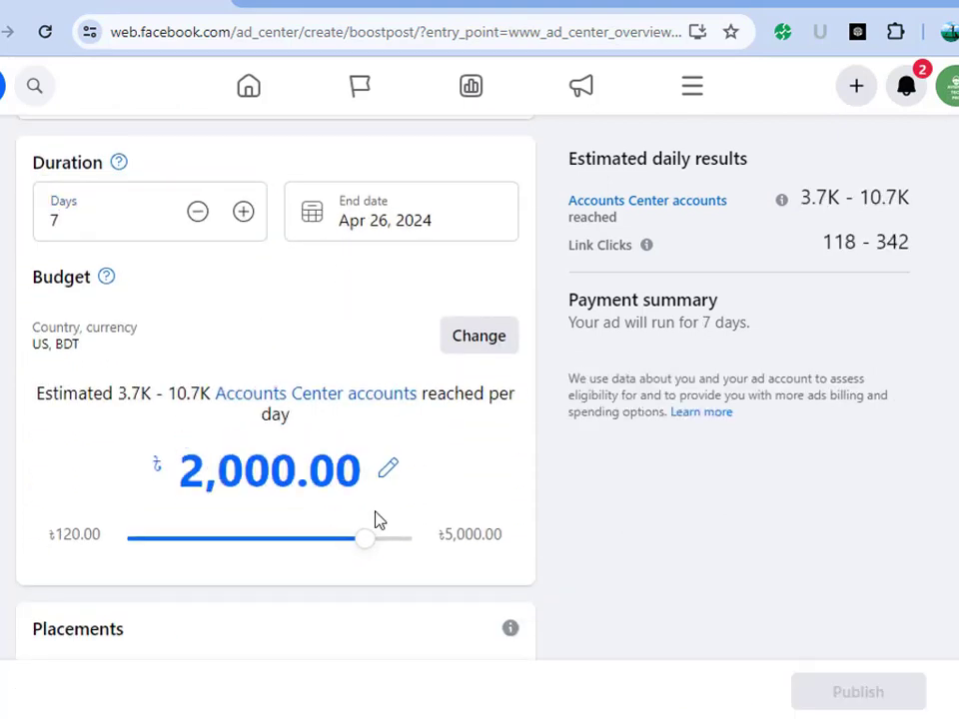
click(243, 214)
click(242, 214)
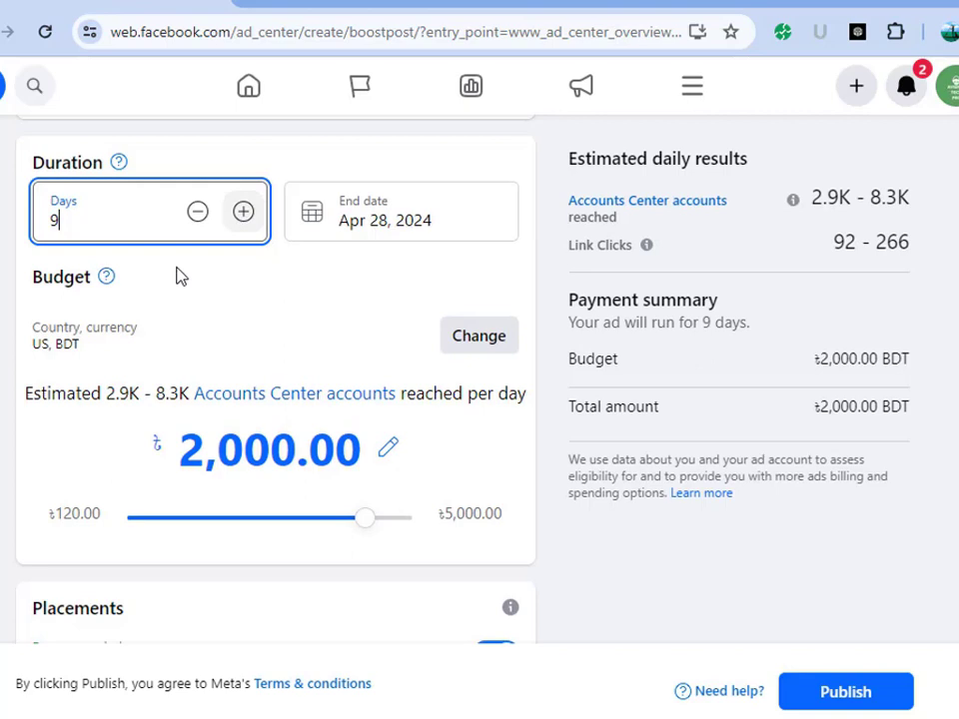
click(244, 213)
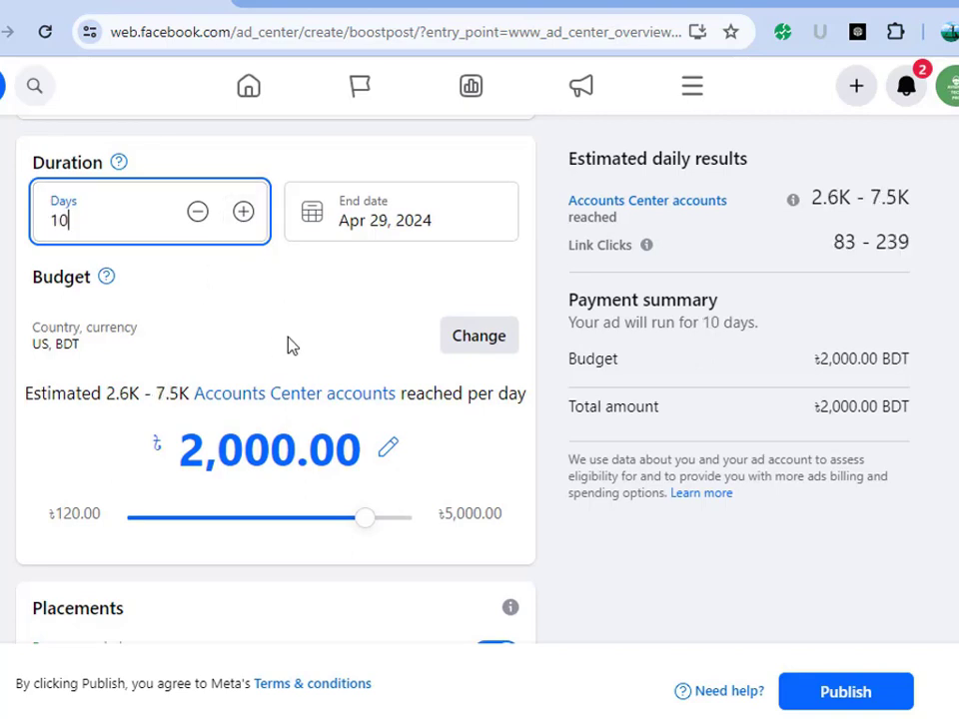
Step: Review the boosted post's placements, audience, ad preview, estimated daily results and payment summary before publishing
scroll(789, 280, down, 1)
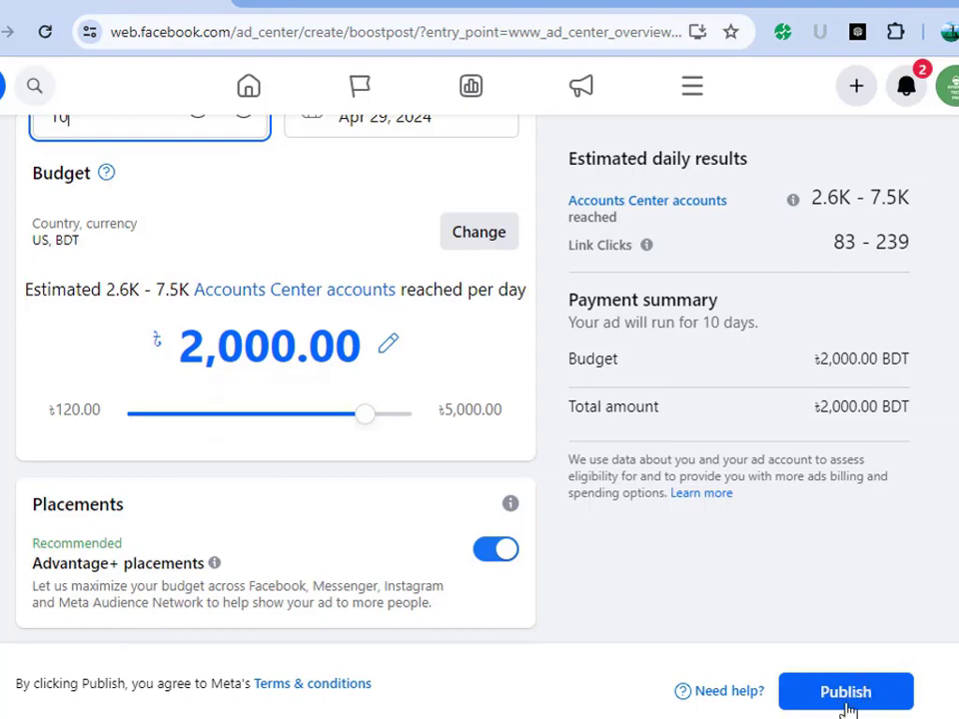
scroll(777, 418, up, 6)
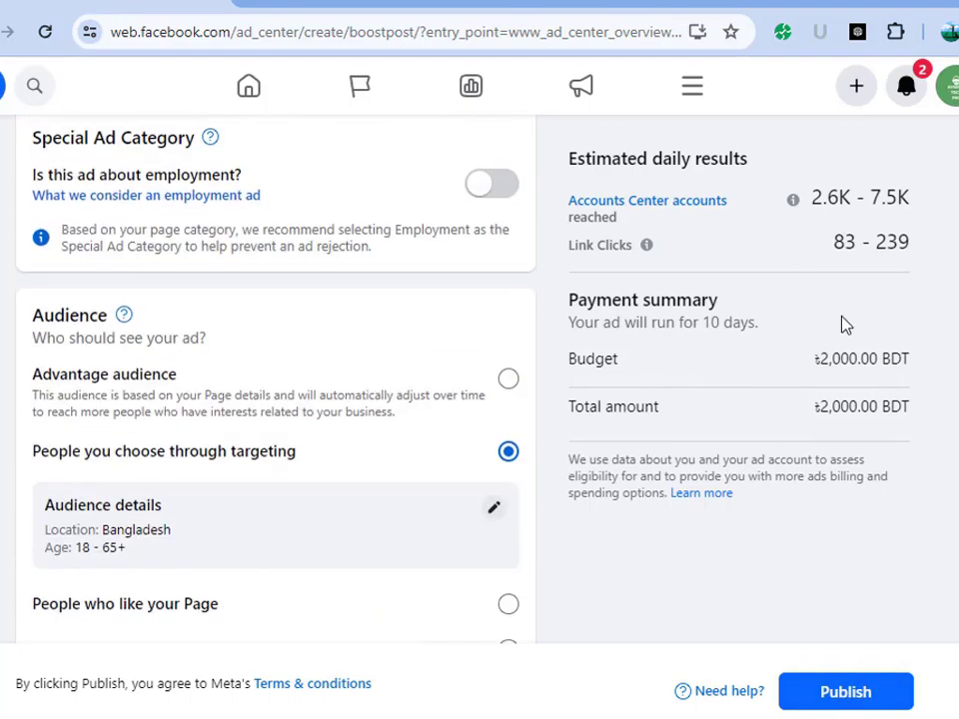
scroll(842, 325, up, 6)
scroll(723, 336, down, 3)
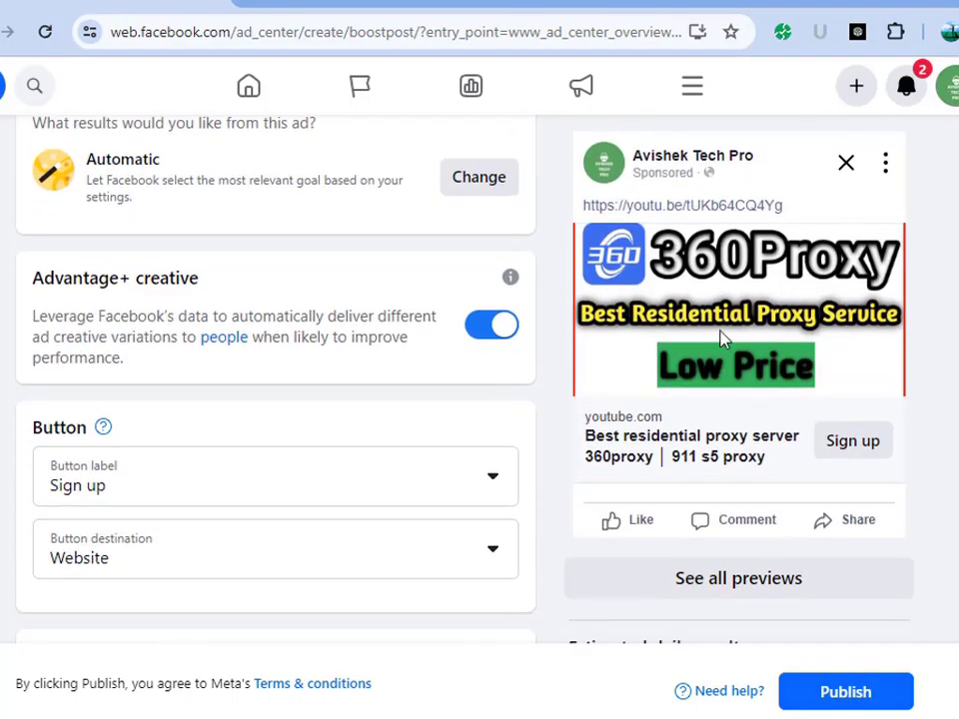
scroll(675, 200, up, 3)
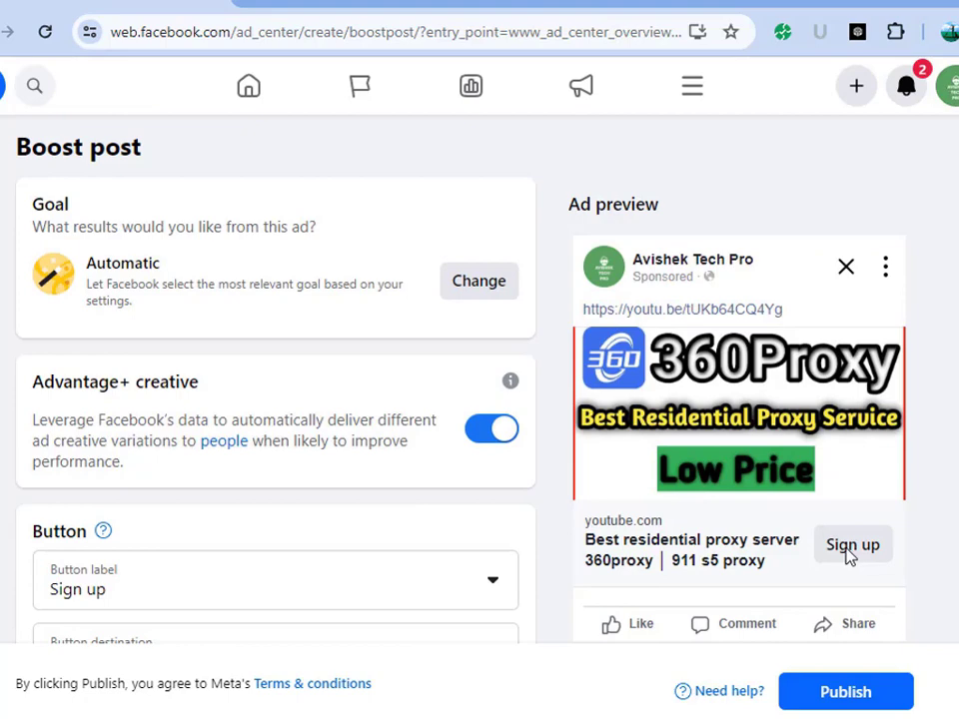
scroll(839, 529, down, 5)
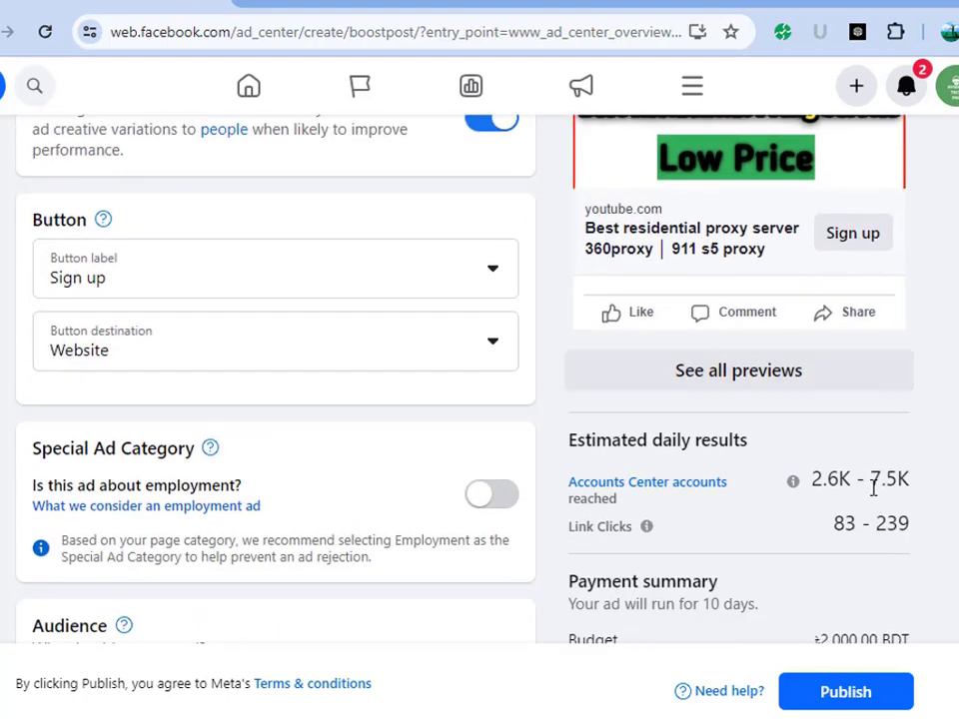
scroll(873, 487, down, 2)
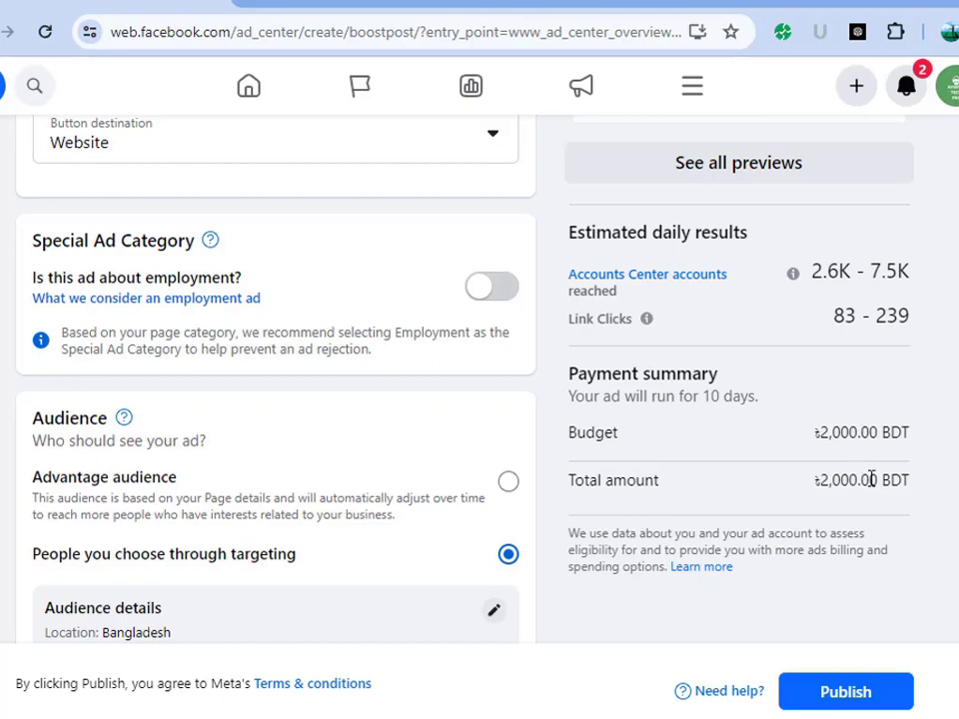
scroll(871, 479, down, 1)
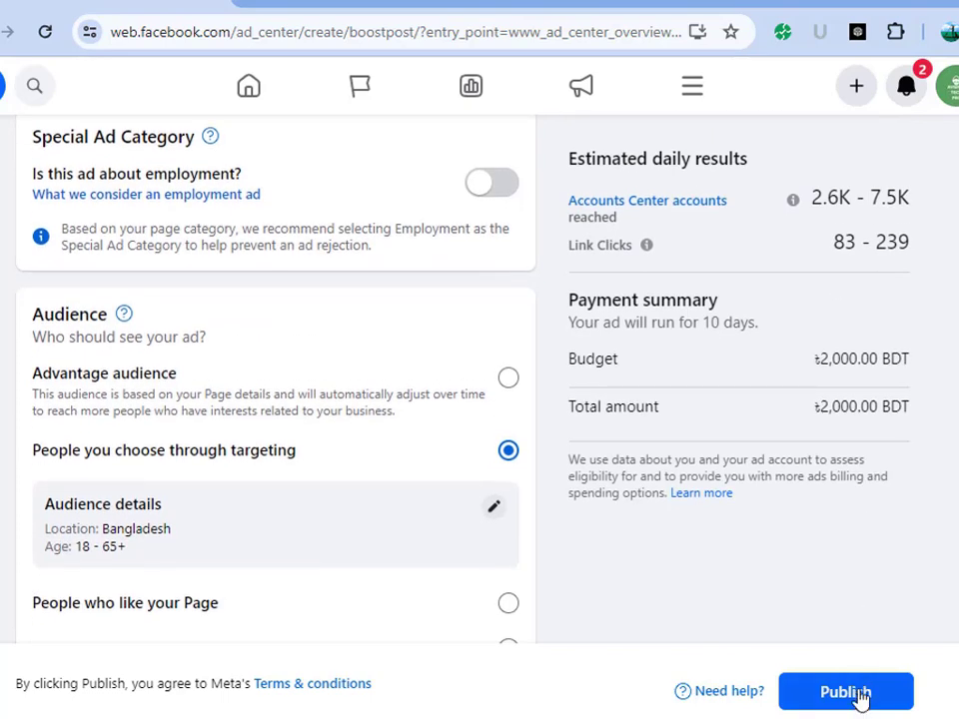
scroll(689, 554, down, 5)
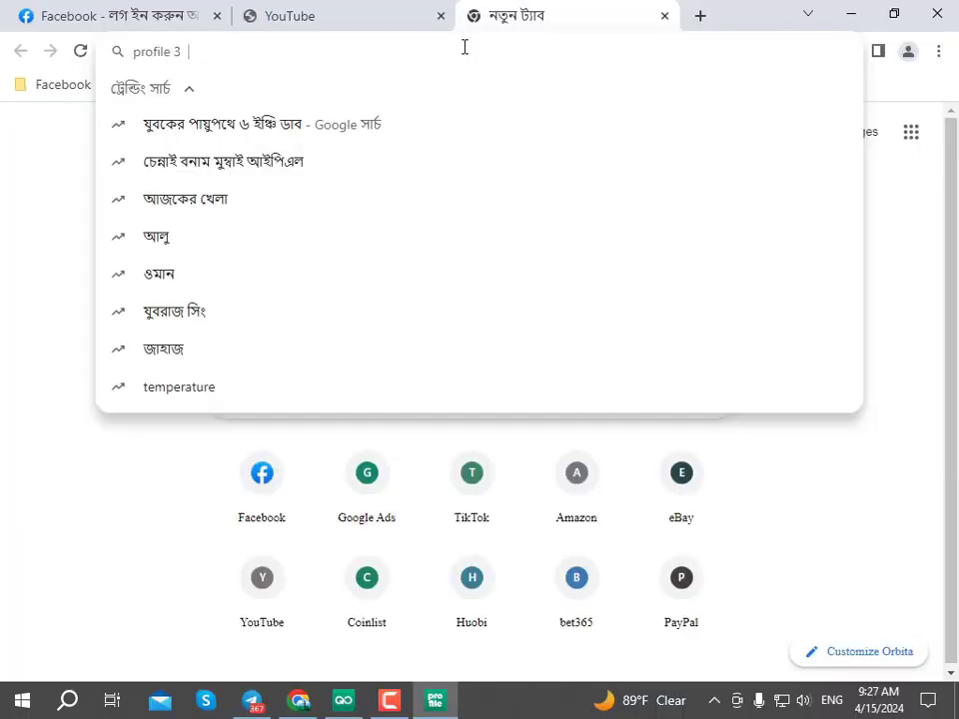
Step: Search the web for "survey site" and open the Swagbucks paid surveys result
text(surve)
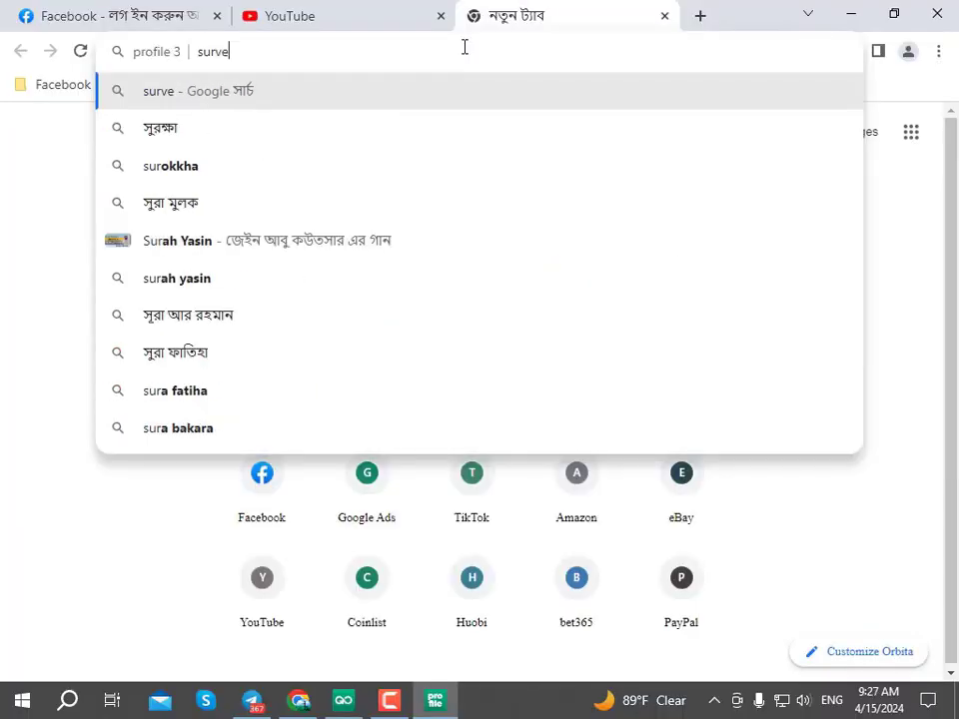
text(y site)
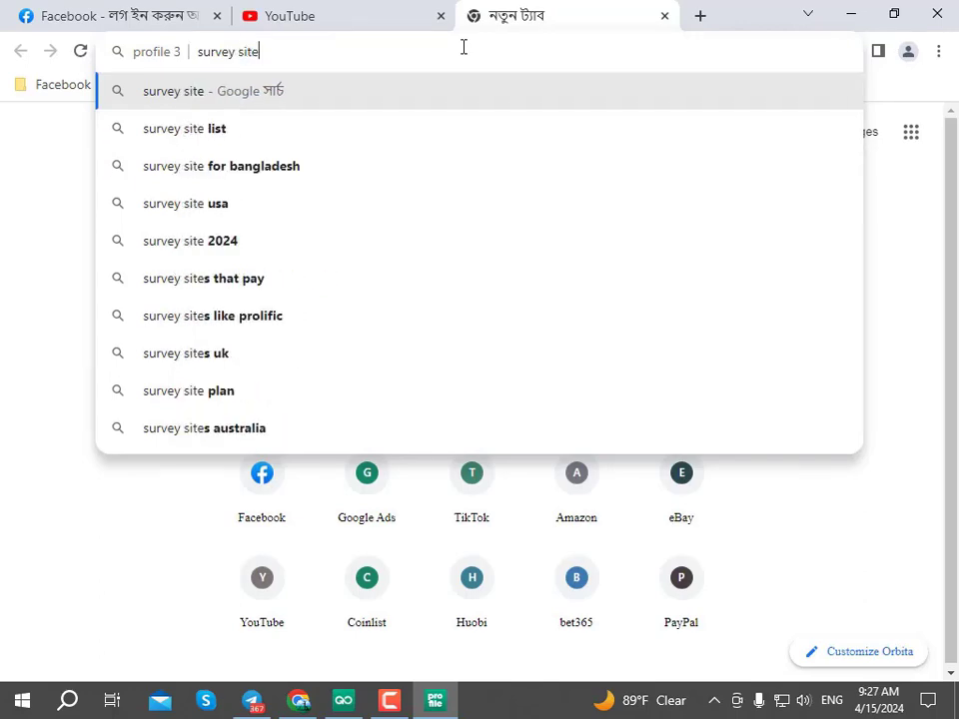
key(Return)
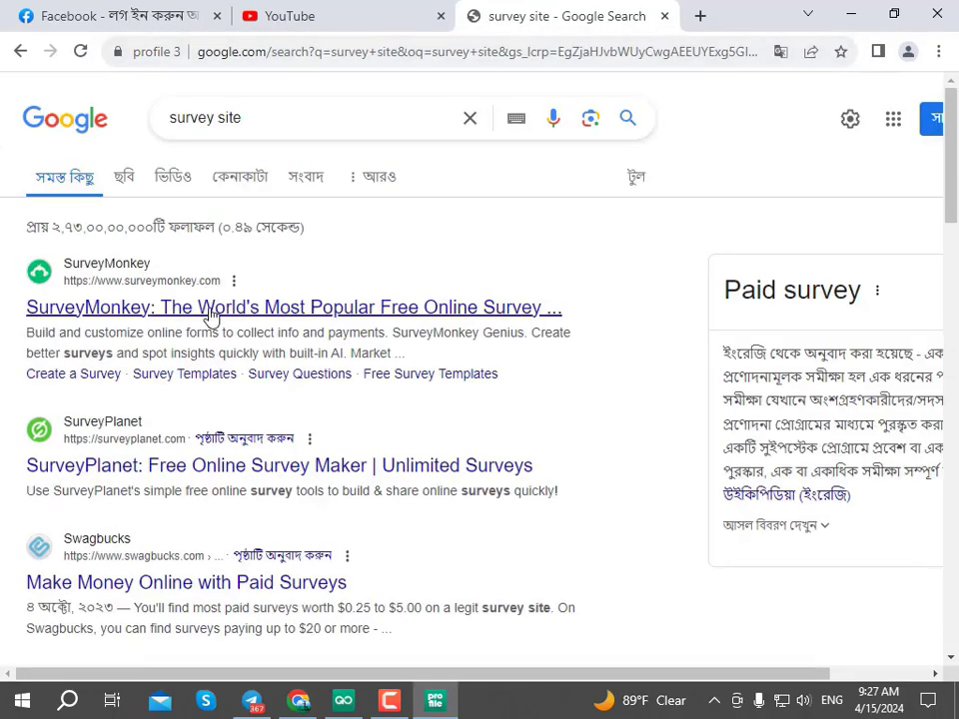
scroll(130, 440, down, 3)
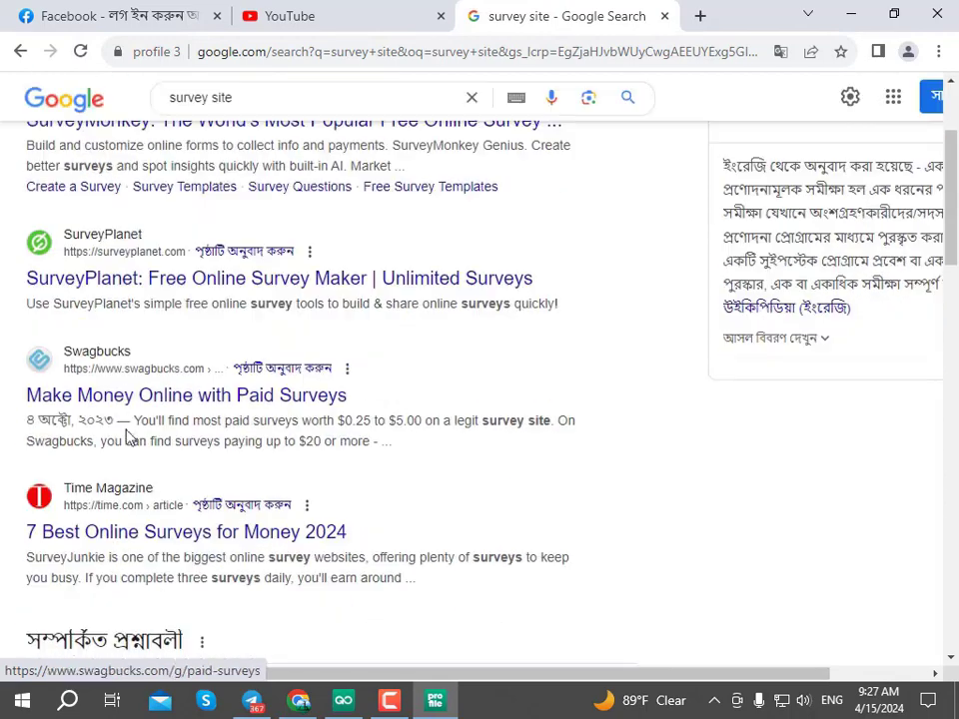
scroll(92, 354, down, 4)
scroll(210, 281, down, 2)
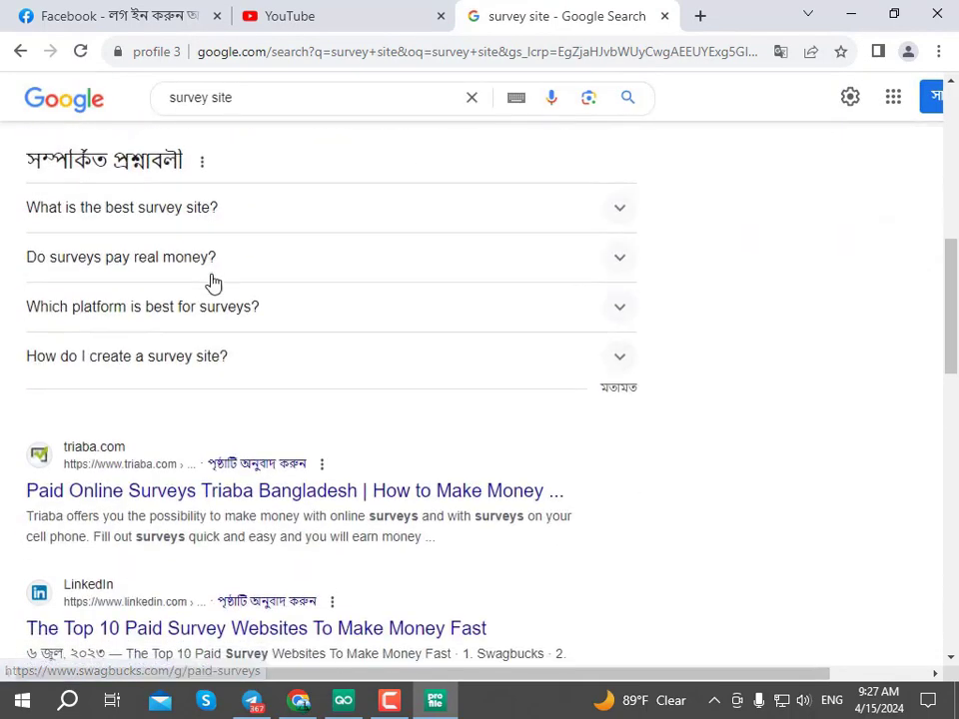
scroll(169, 271, up, 5)
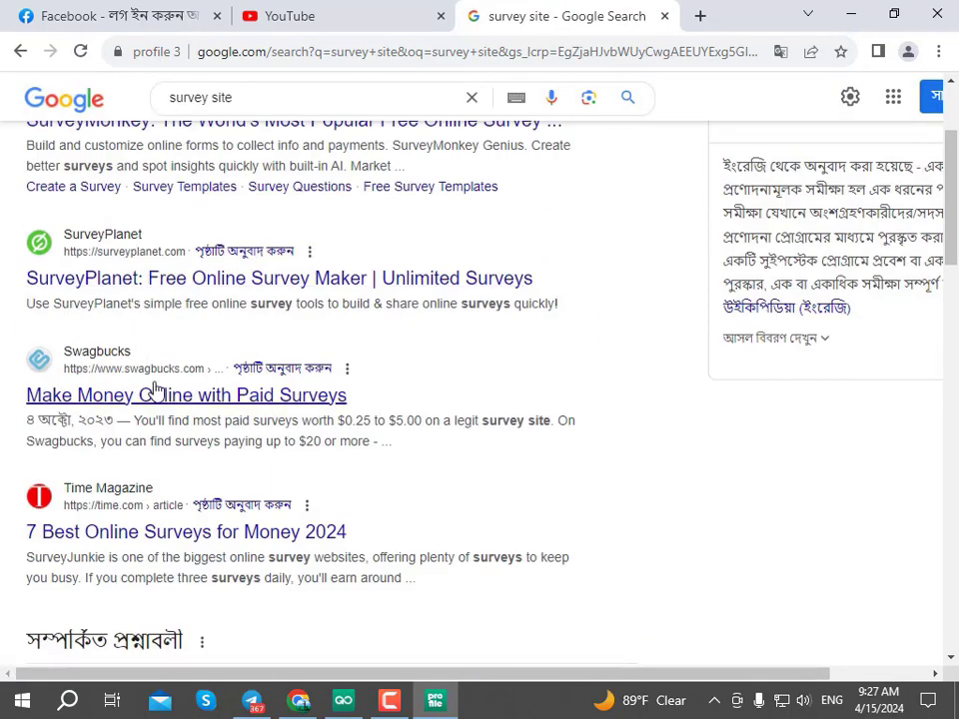
Step: Check the already open YouTube home page and the Facebook login page in the same browser profile
click(333, 12)
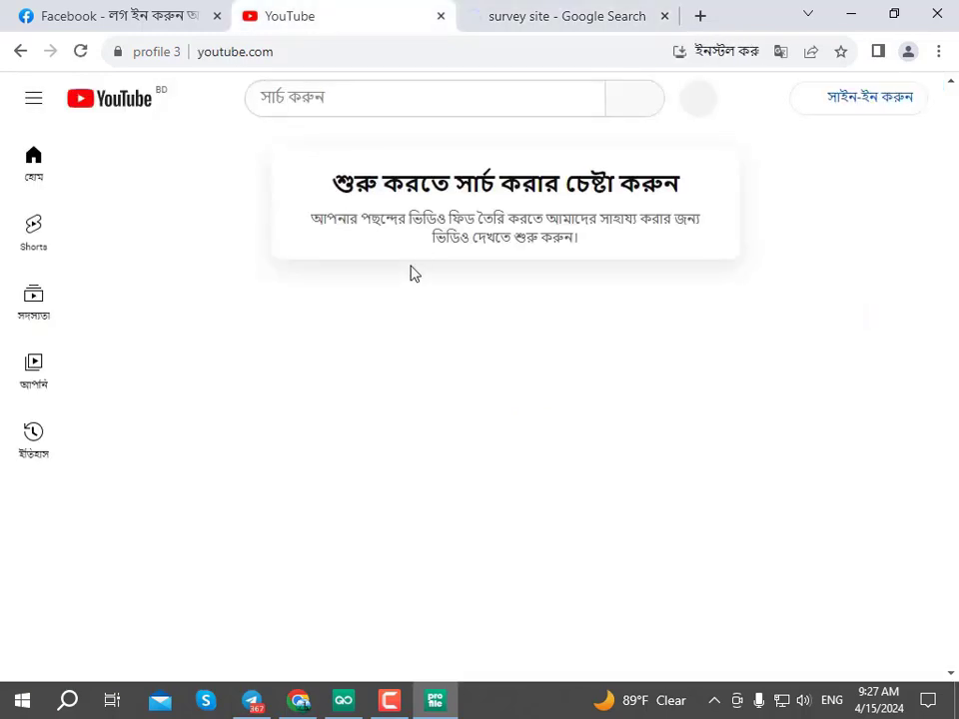
click(128, 6)
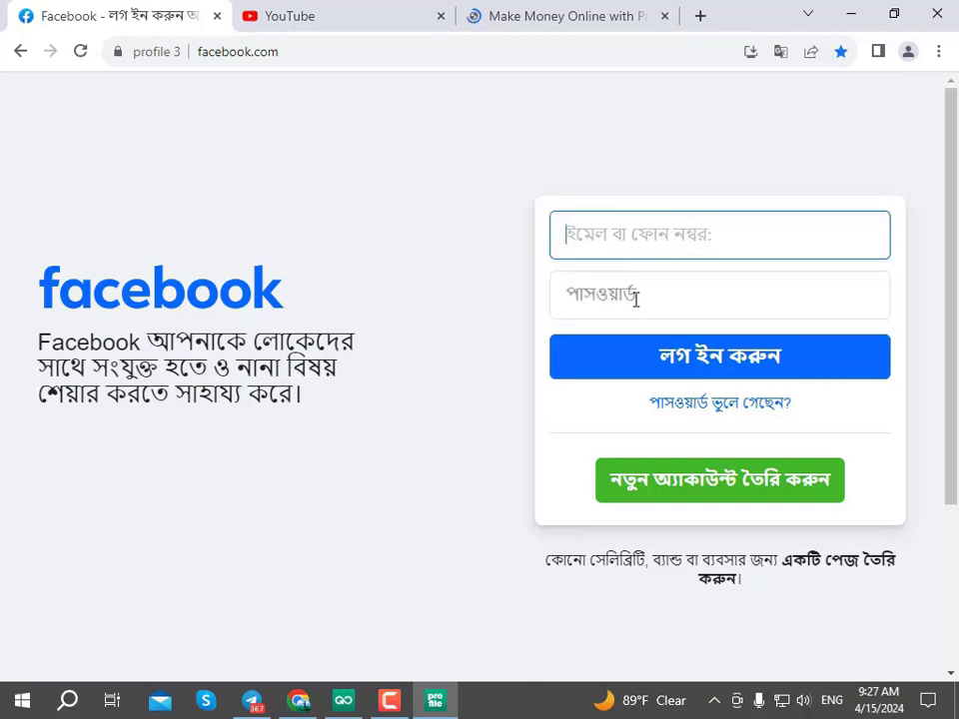
click(782, 238)
click(526, 287)
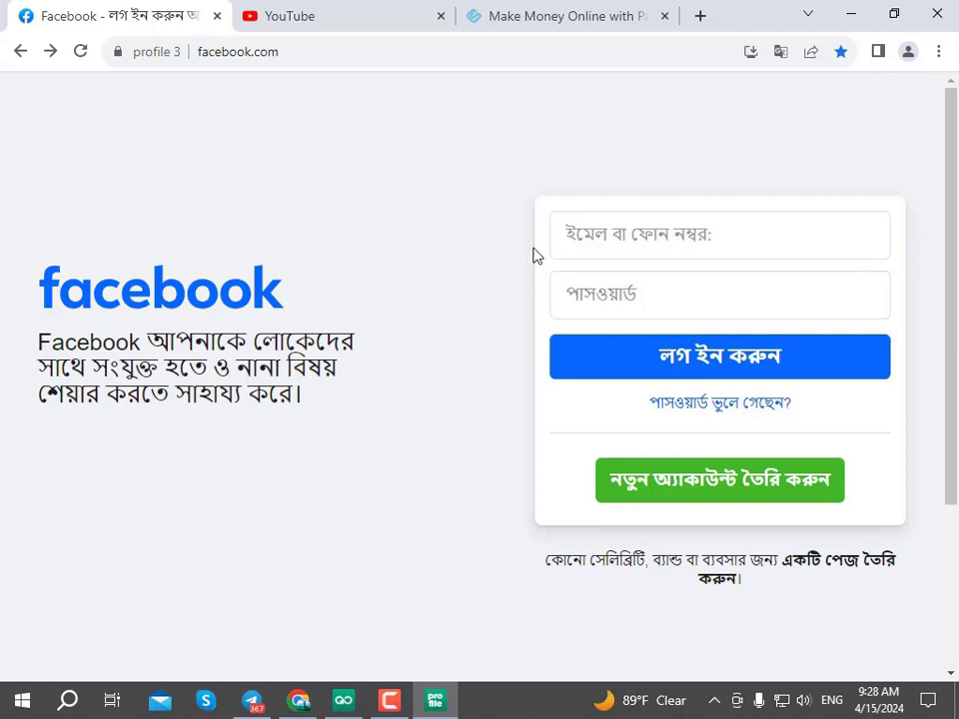
Step: Return to the Swagbucks page and read through its article on paid surveys
click(343, 12)
click(612, 12)
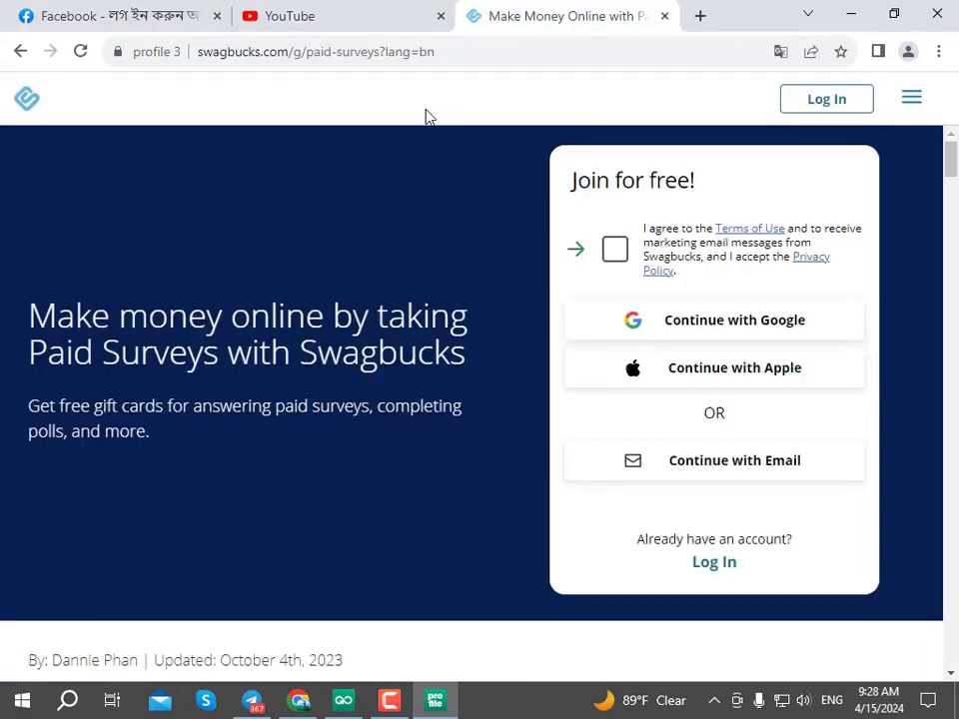
scroll(355, 242, down, 15)
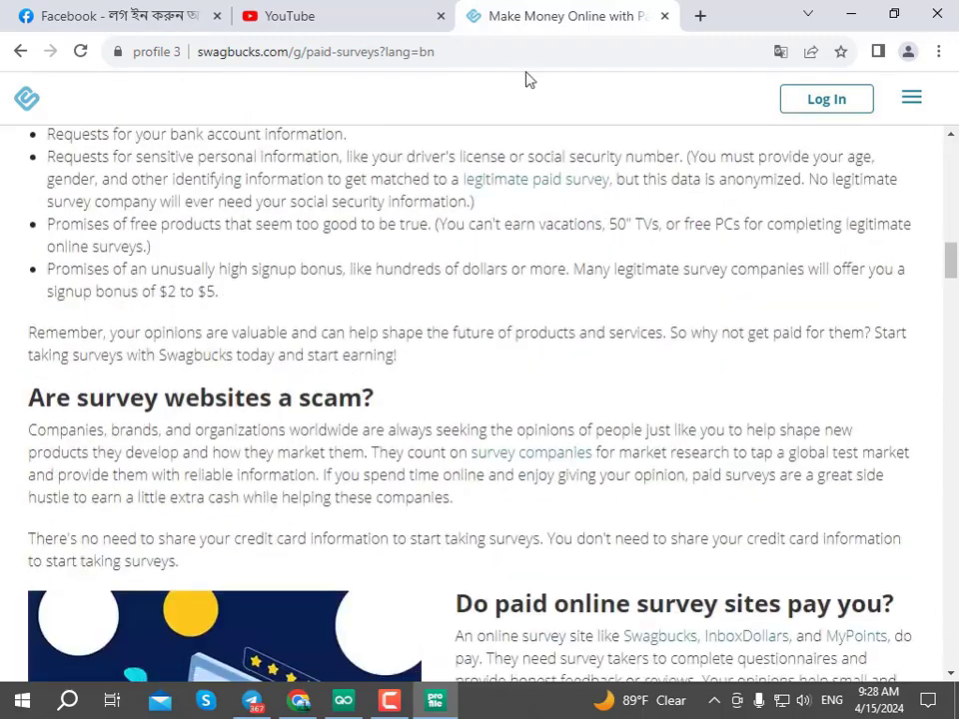
Step: Search the web for "cpa marketing" in a new tab and look through the listed results
click(699, 16)
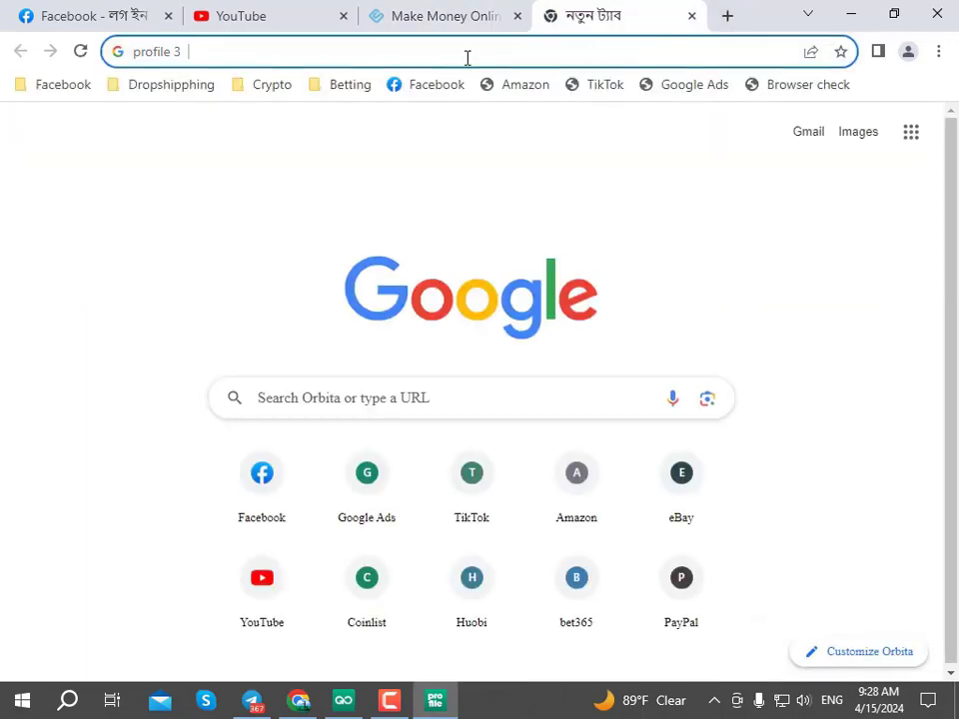
text(cpa)
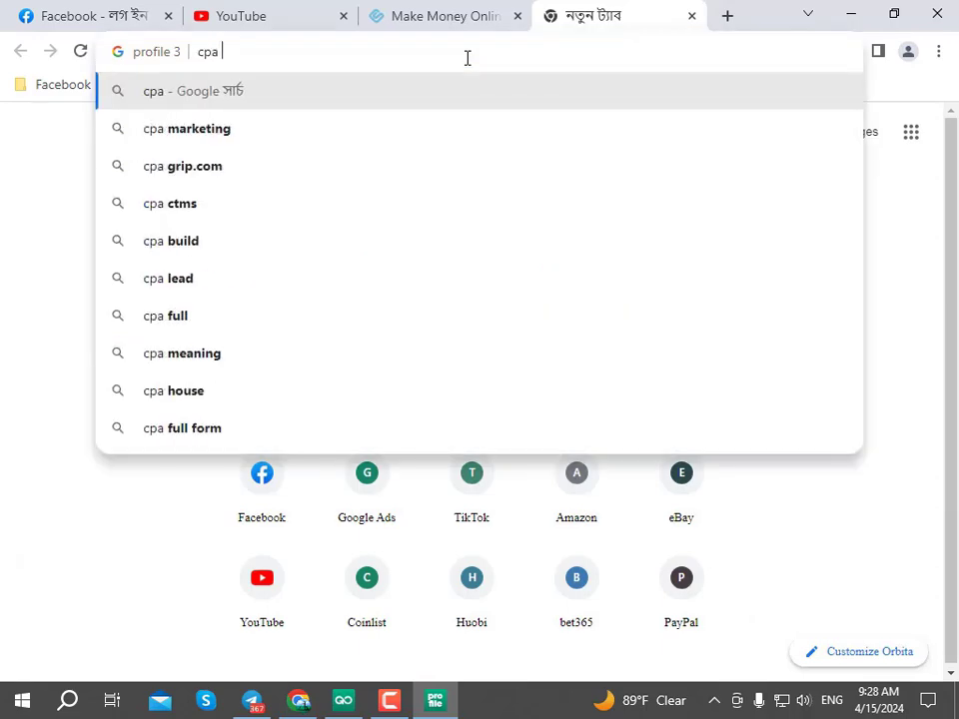
click(276, 131)
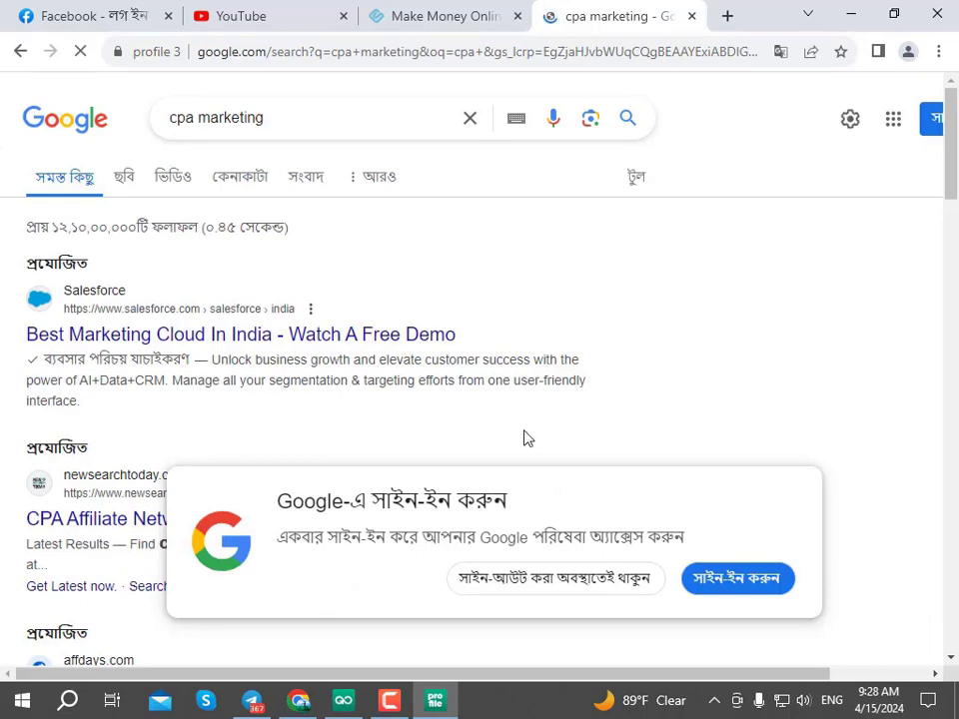
scroll(322, 307, down, 3)
scroll(323, 308, down, 9)
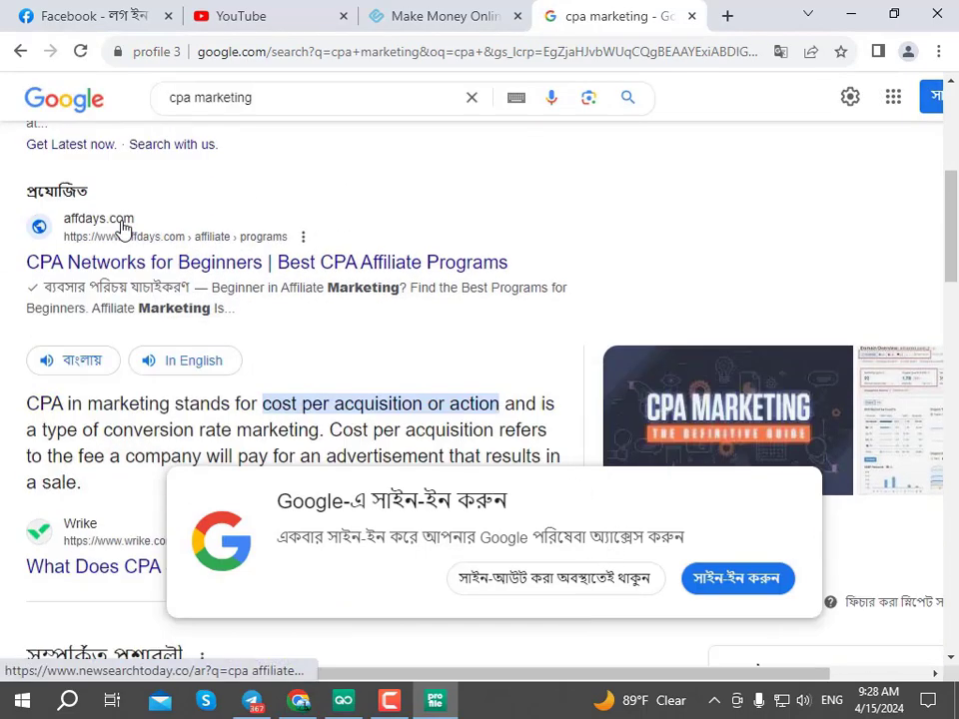
scroll(255, 314, down, 2)
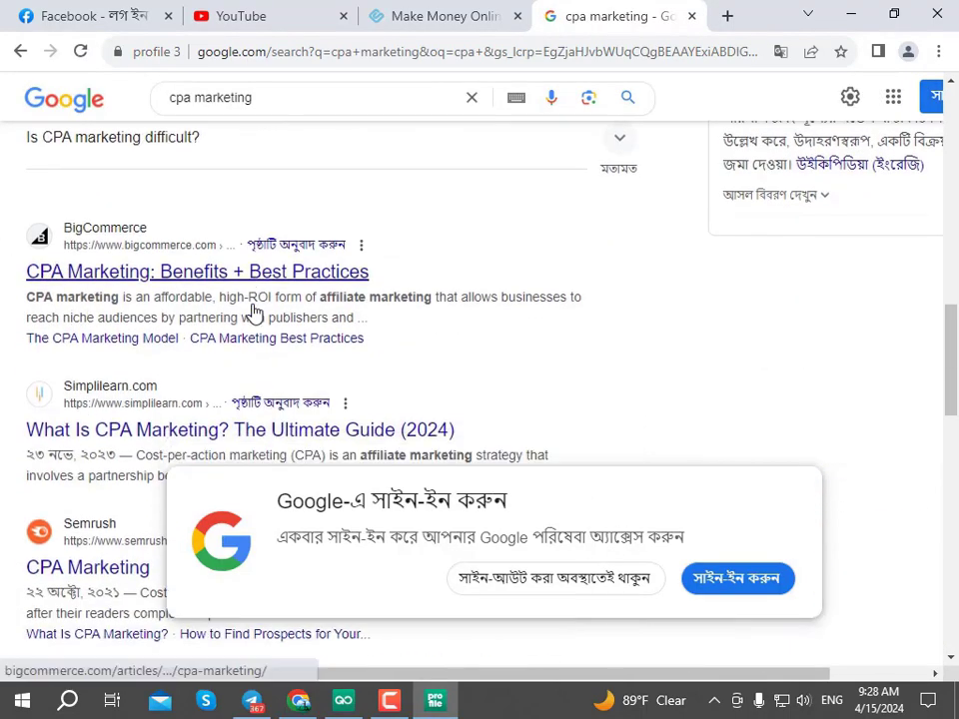
scroll(71, 420, down, 2)
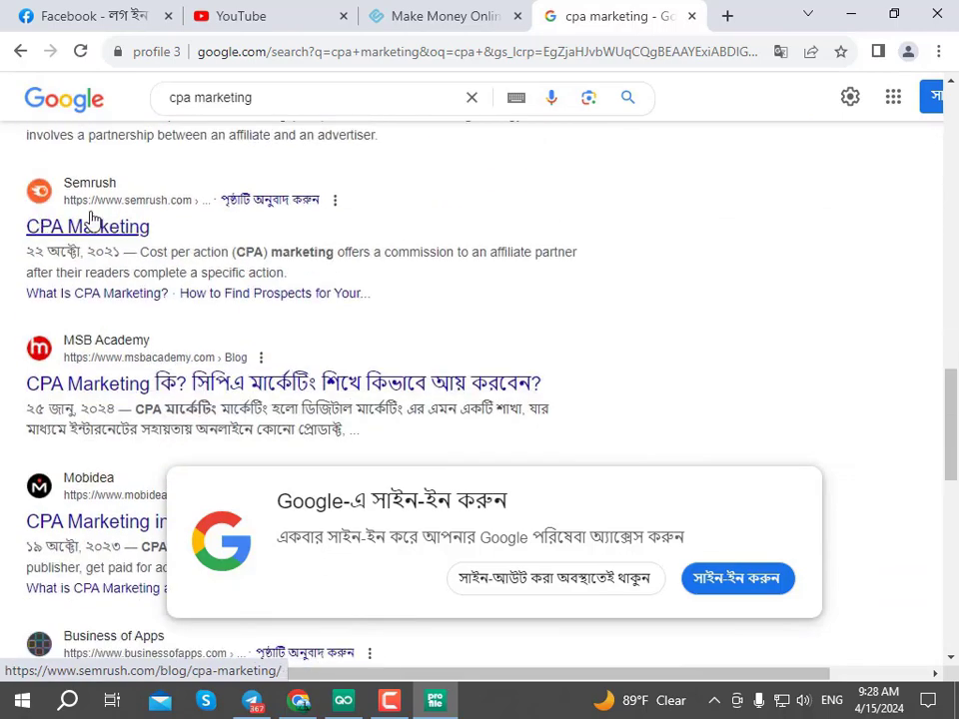
scroll(100, 216, down, 2)
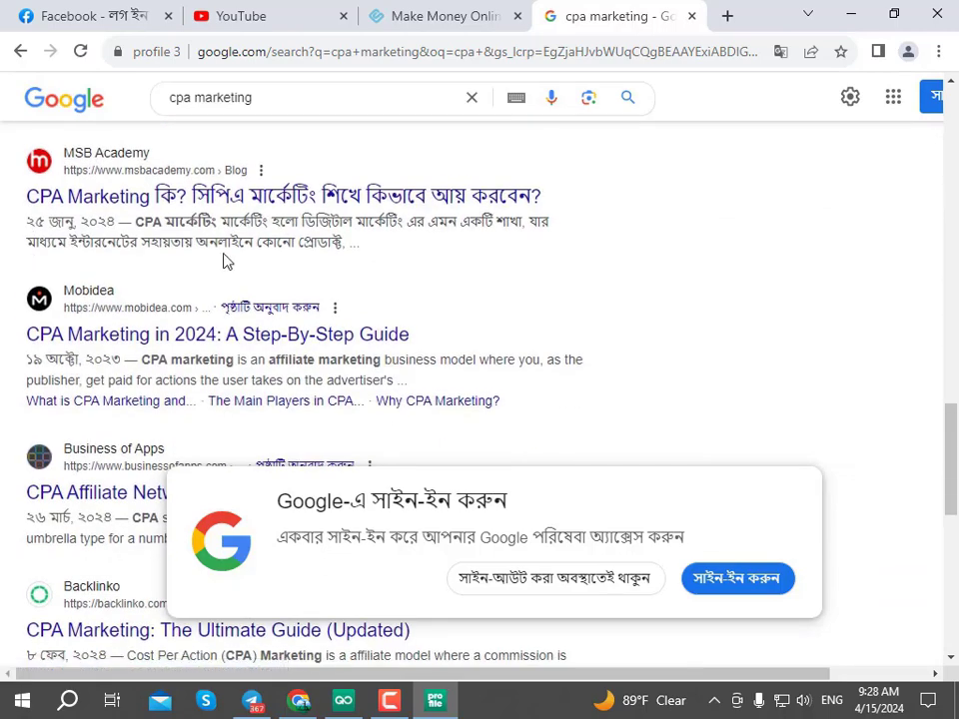
scroll(224, 260, down, 10)
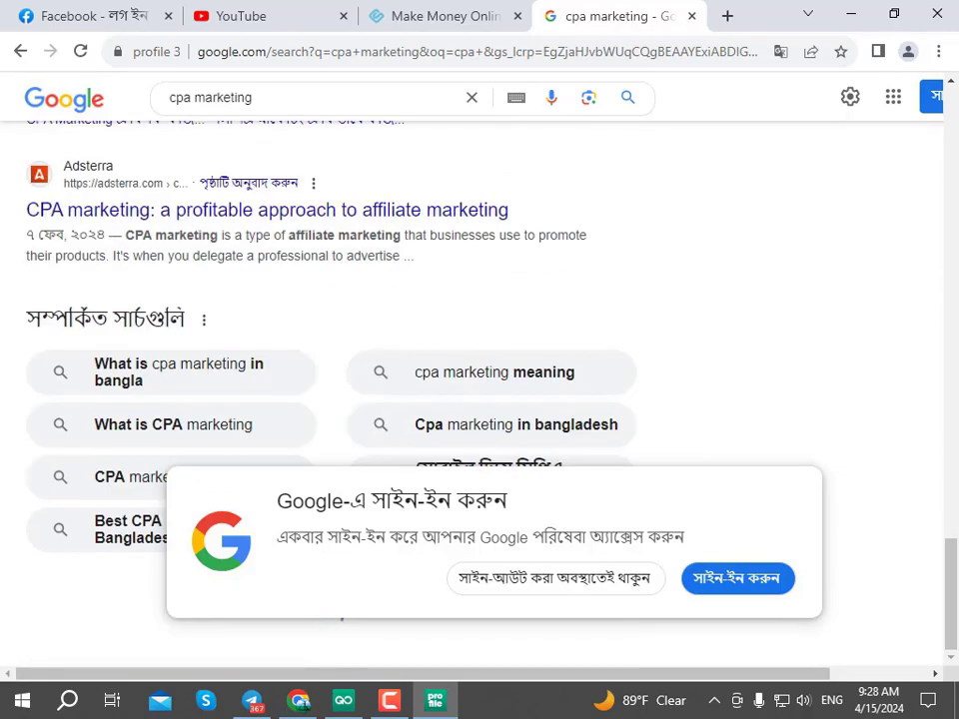
scroll(489, 216, up, 7)
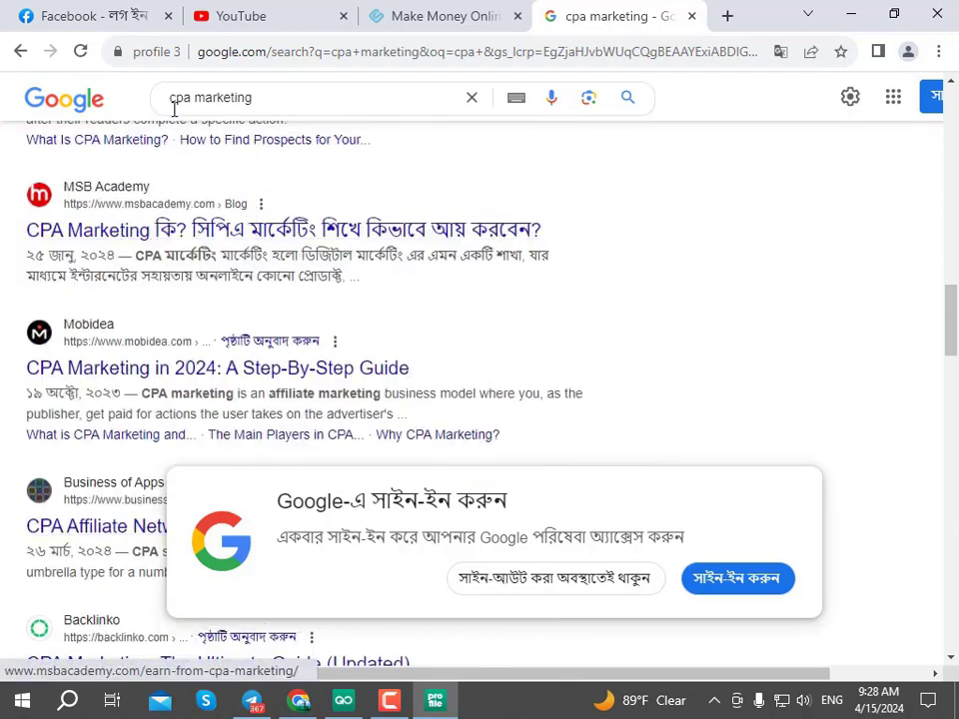
Step: Open the website avishektechpro.com in a new tab
click(727, 15)
text(avish)
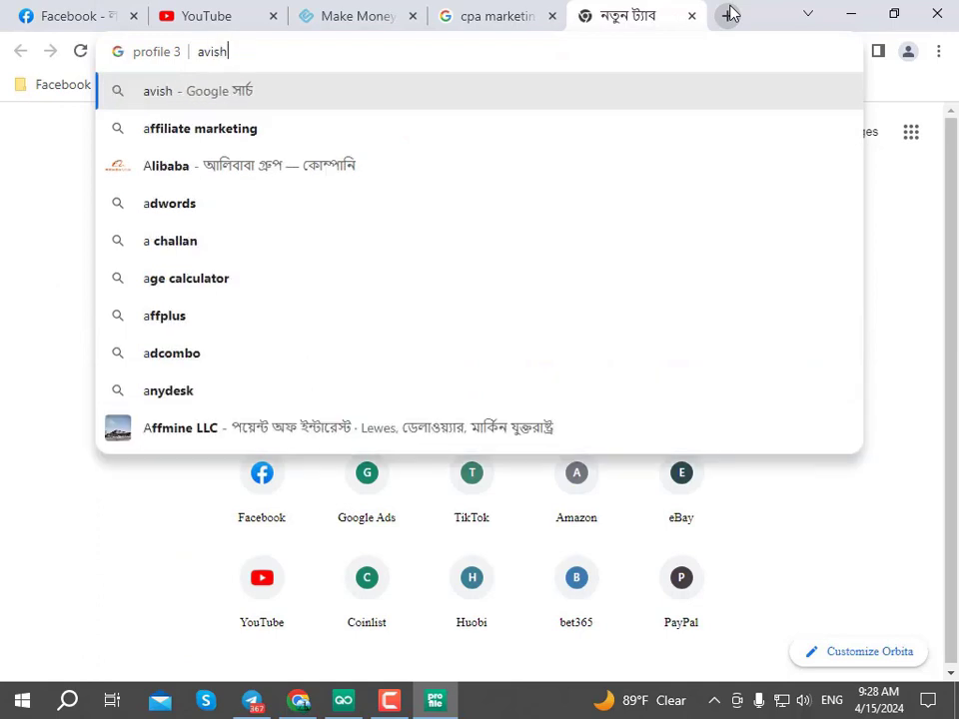
text(ekt)
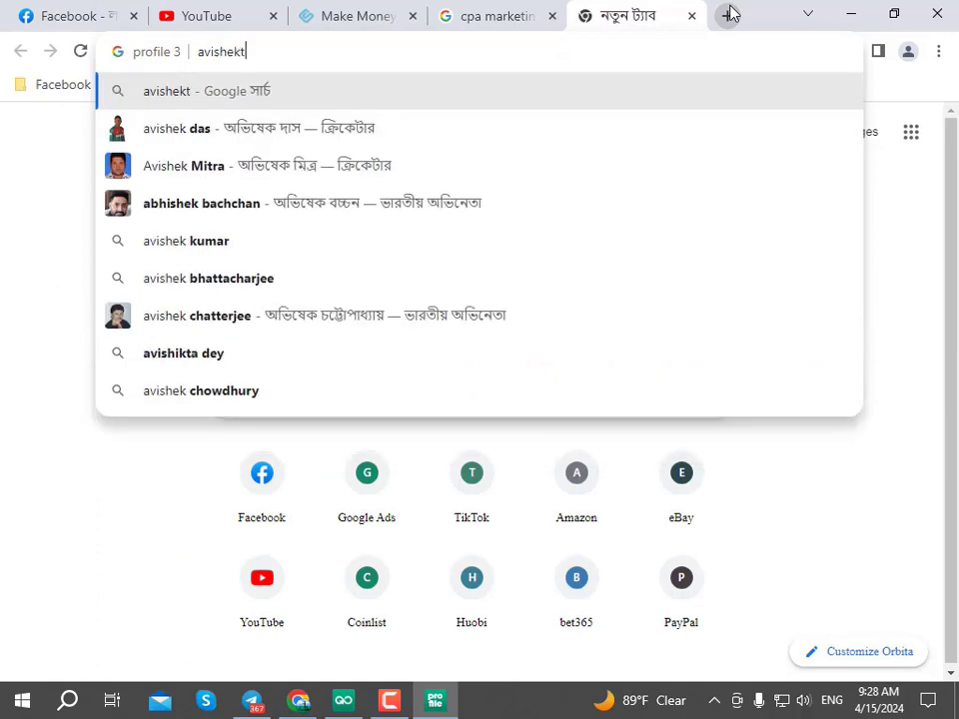
text(echpro)
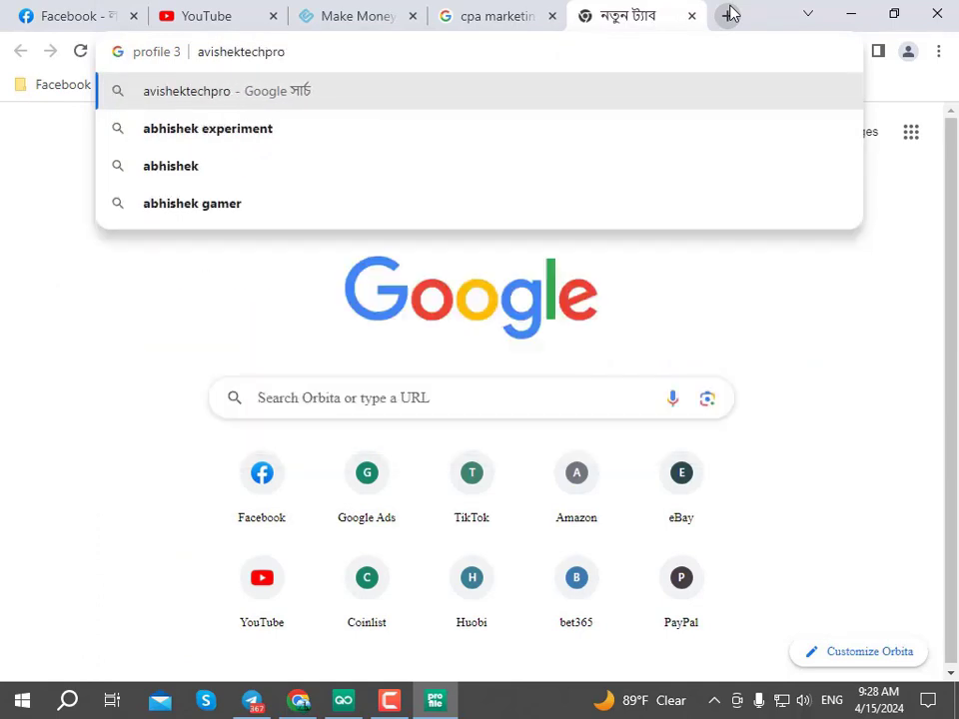
text(.com)
key(Return)
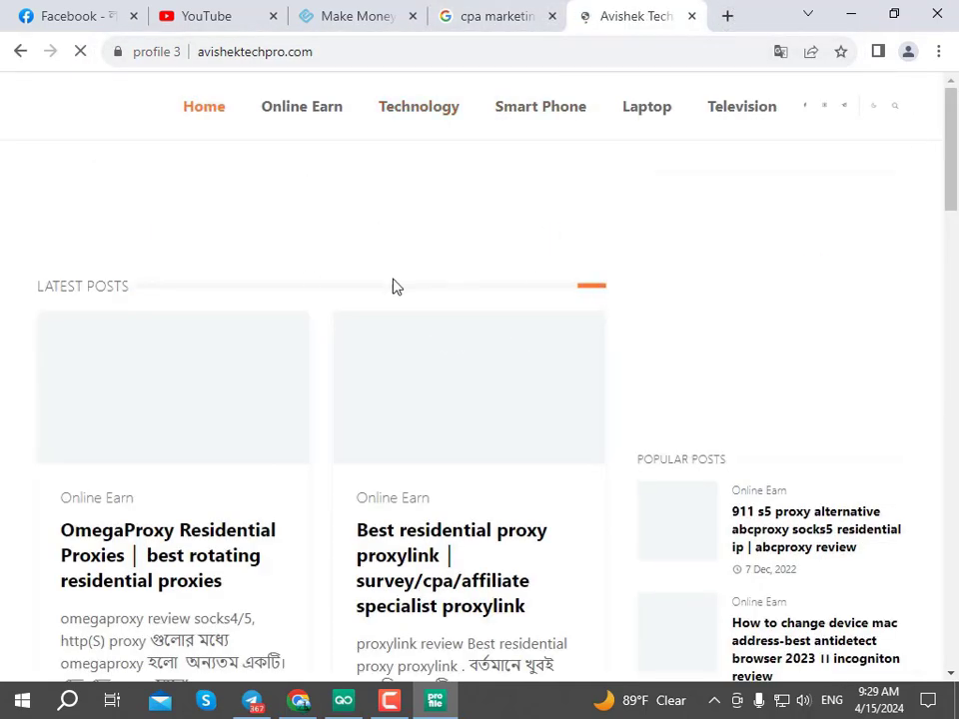
Step: Look through the latest and popular posts on the site's home page down to the page navigation
scroll(449, 310, down, 1)
scroll(449, 250, up, 1)
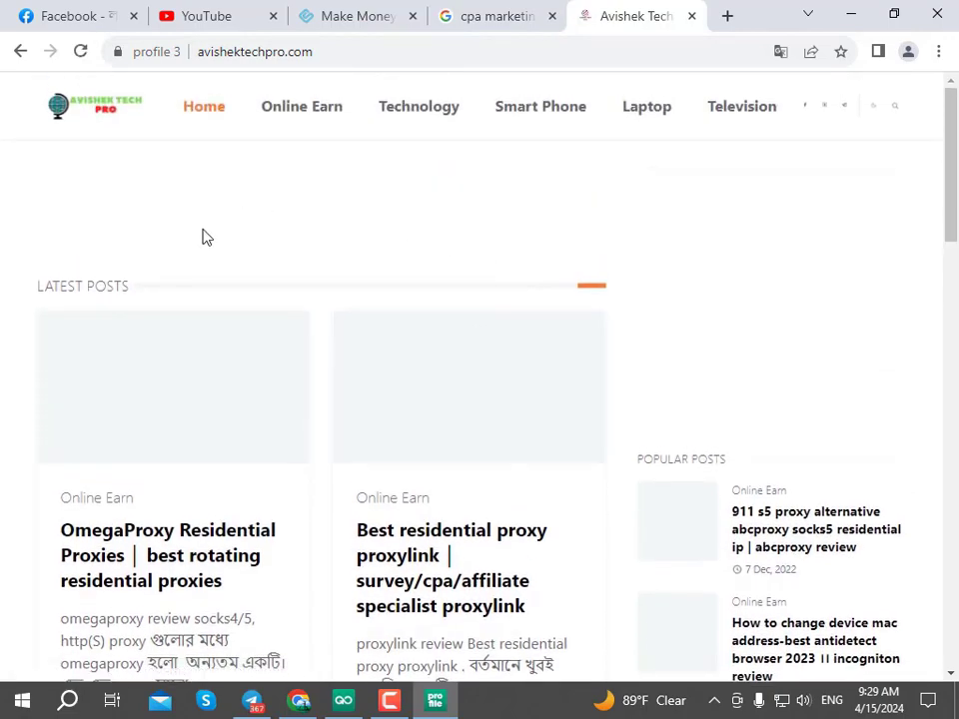
scroll(784, 312, down, 2)
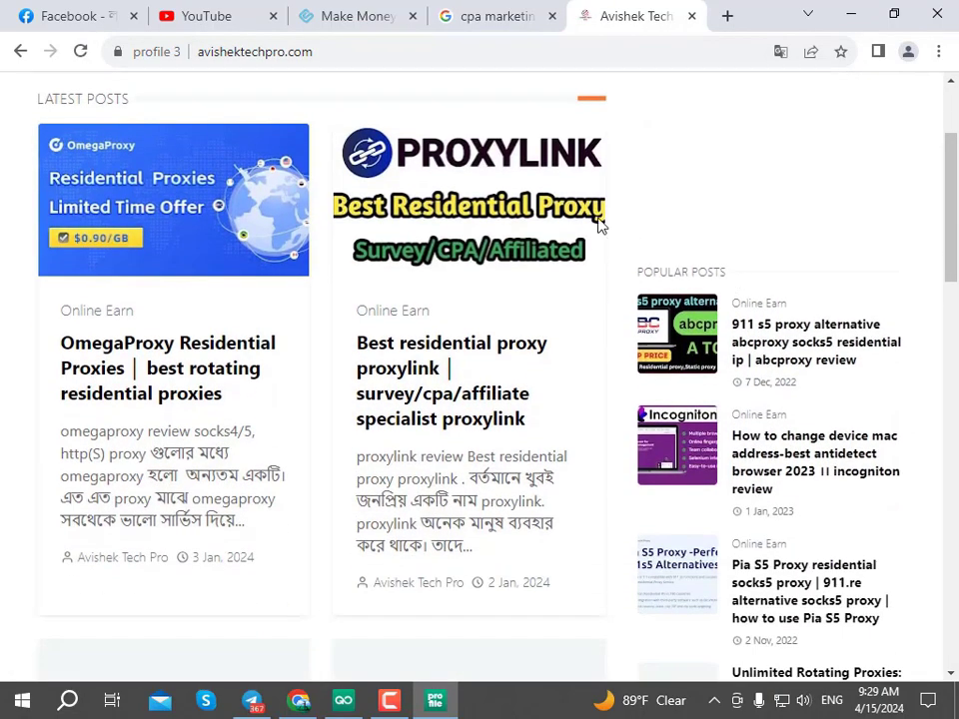
scroll(600, 225, down, 1)
scroll(265, 300, up, 3)
scroll(264, 255, down, 2)
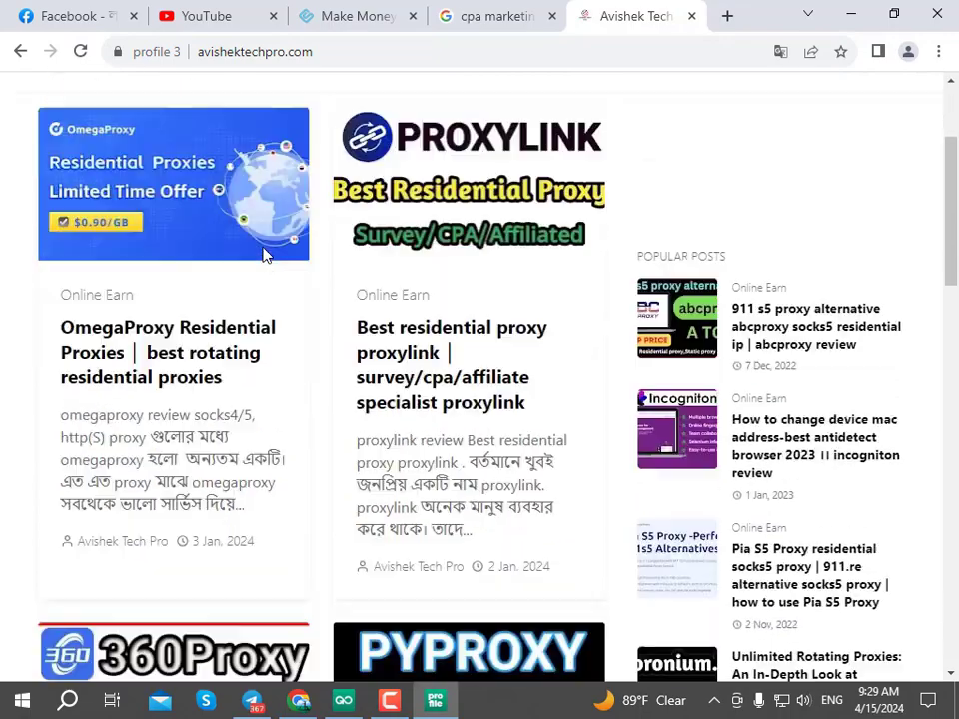
scroll(264, 255, down, 10)
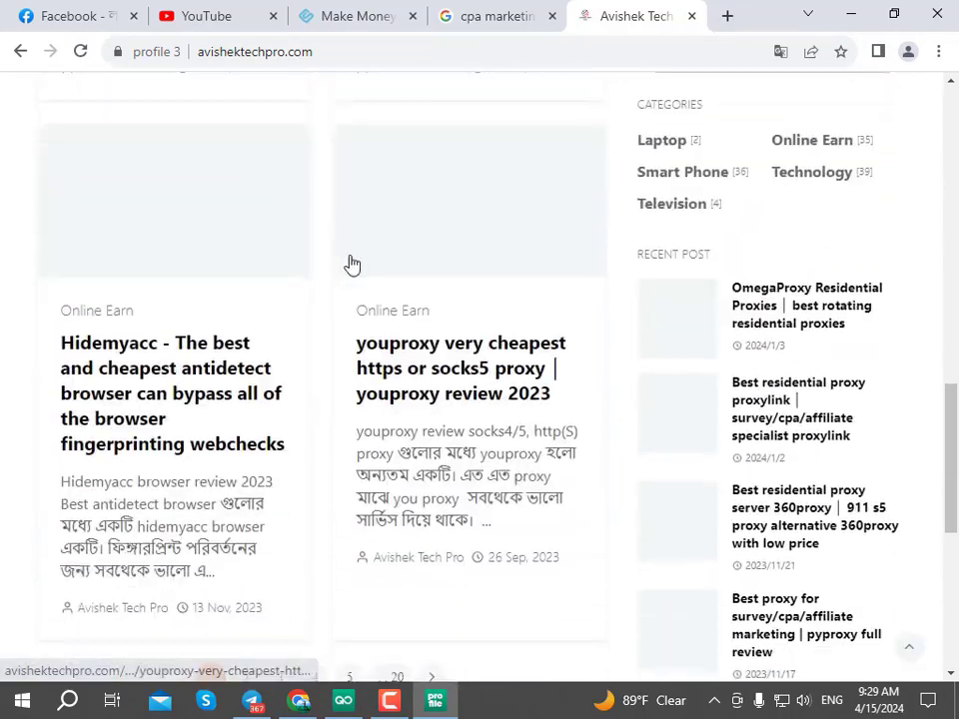
scroll(395, 273, down, 4)
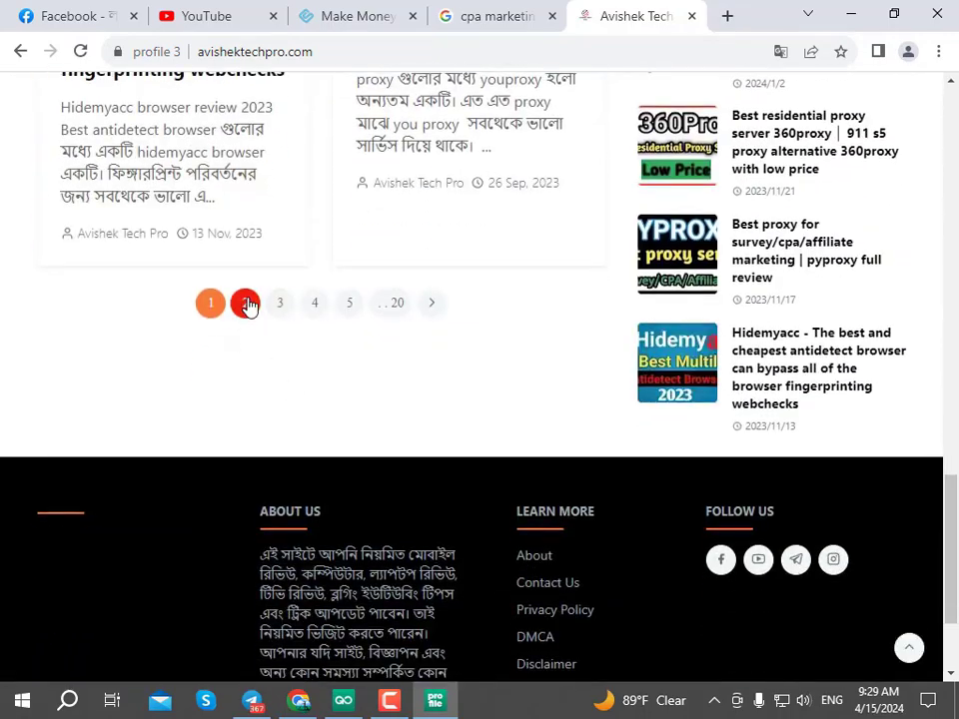
Step: Look through the second page of the site's latest posts, then return to the home page and view its posts
scroll(596, 288, up, 6)
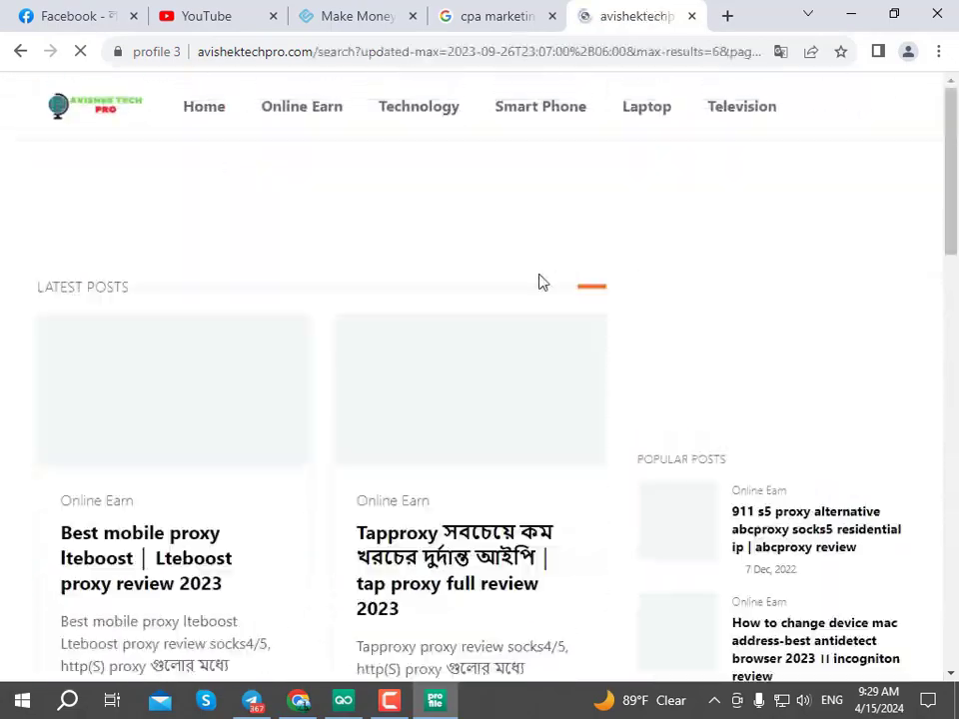
scroll(337, 255, down, 4)
scroll(345, 265, down, 10)
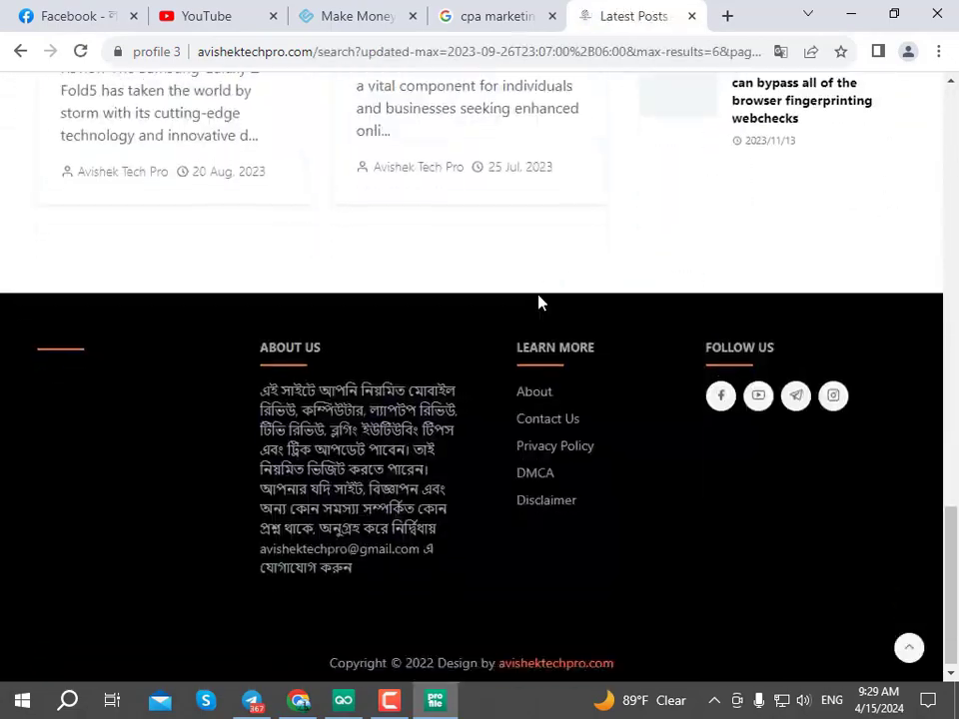
scroll(537, 301, up, 7)
scroll(307, 268, up, 7)
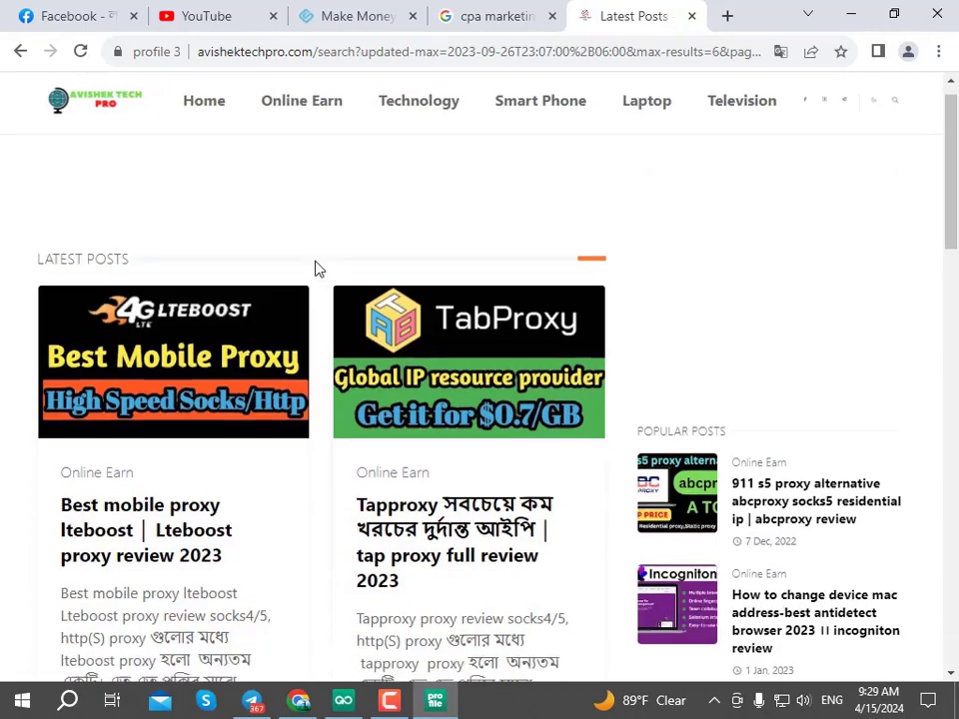
scroll(315, 268, down, 3)
scroll(314, 268, up, 5)
click(207, 110)
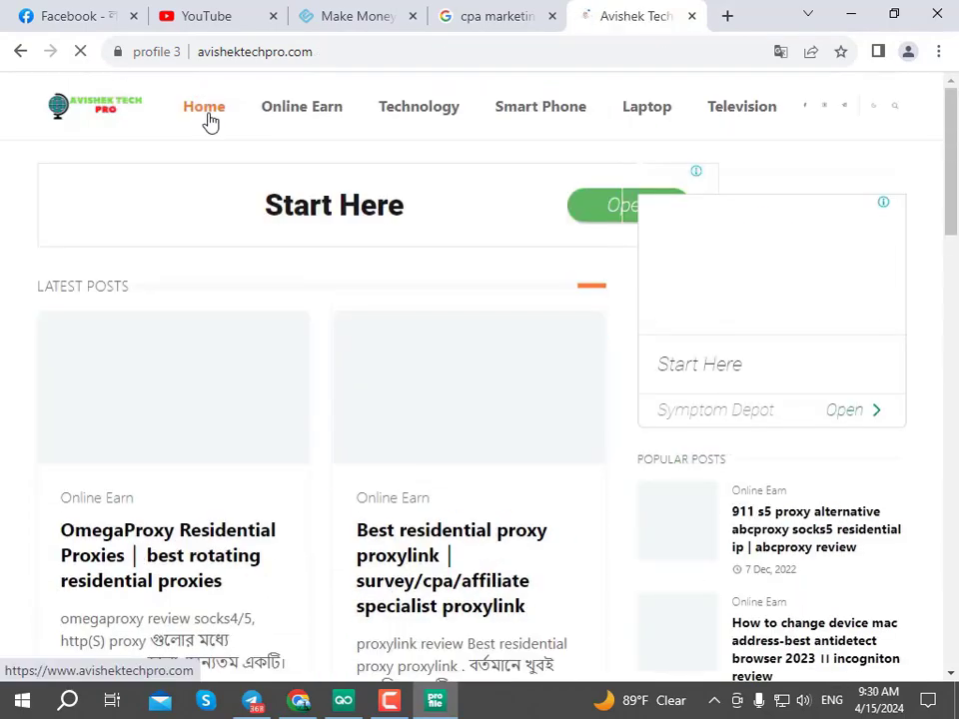
scroll(470, 215, down, 6)
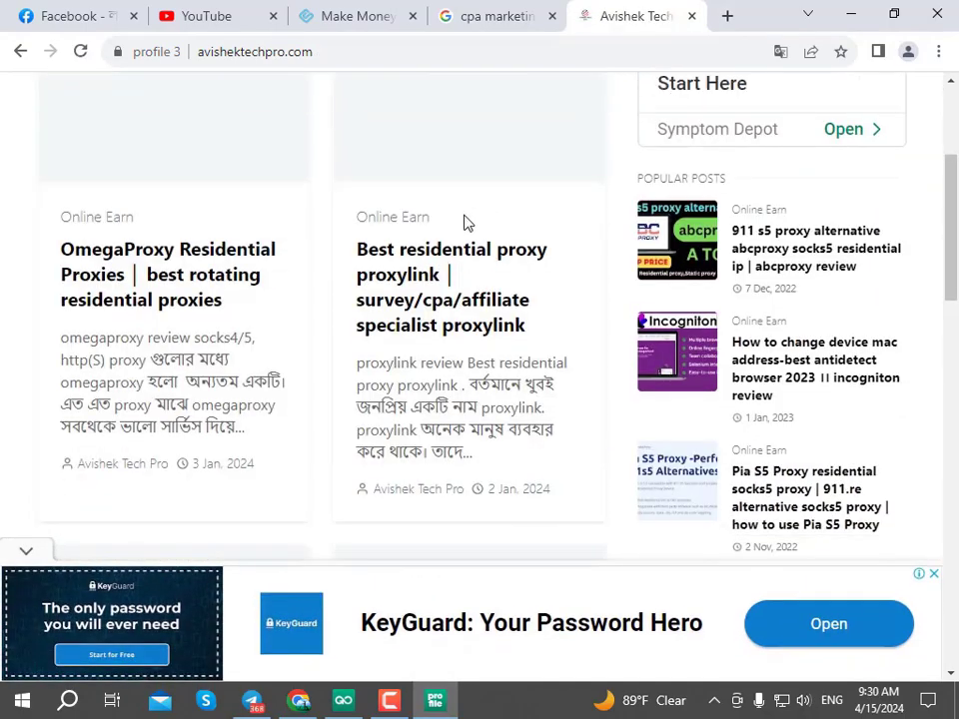
scroll(602, 594, up, 5)
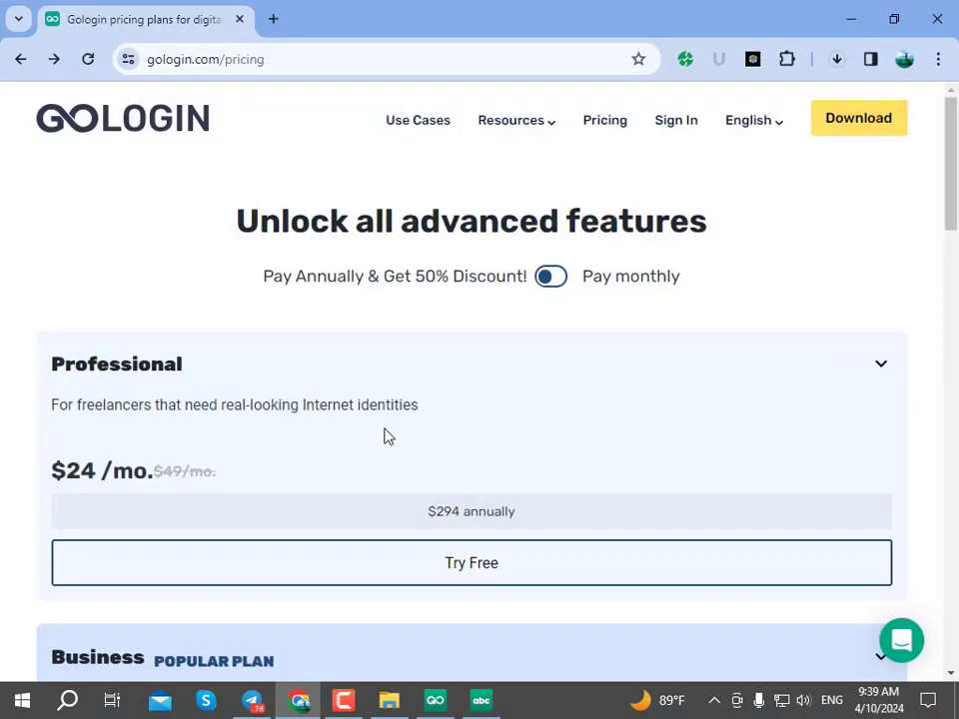
Step: Switch to GoLogin and start a new browser profile, choosing the option to use your own proxy
click(435, 700)
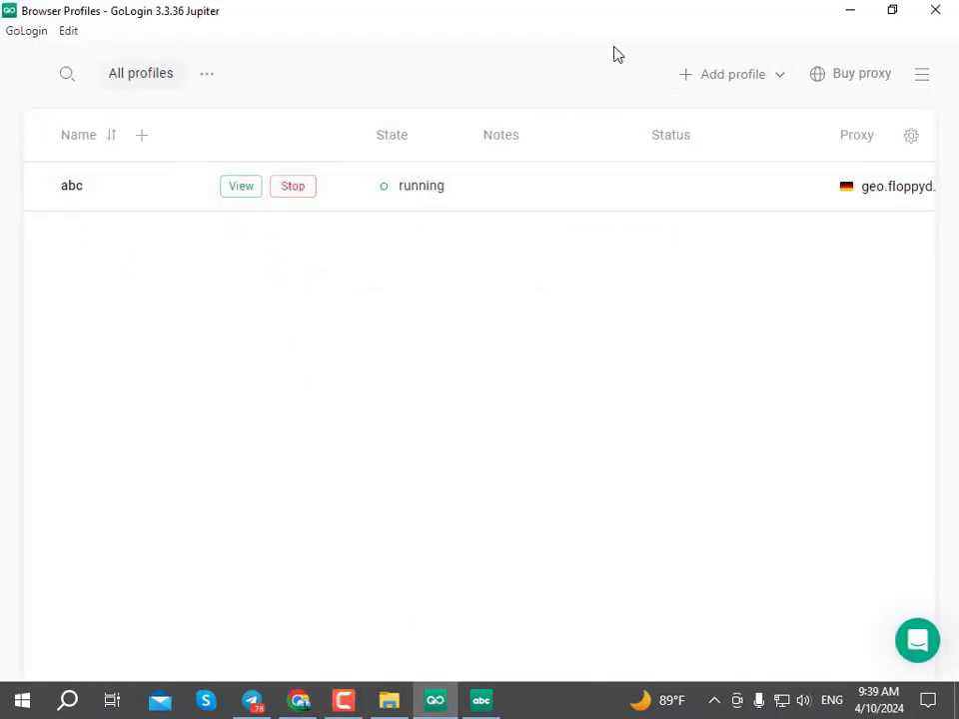
click(706, 80)
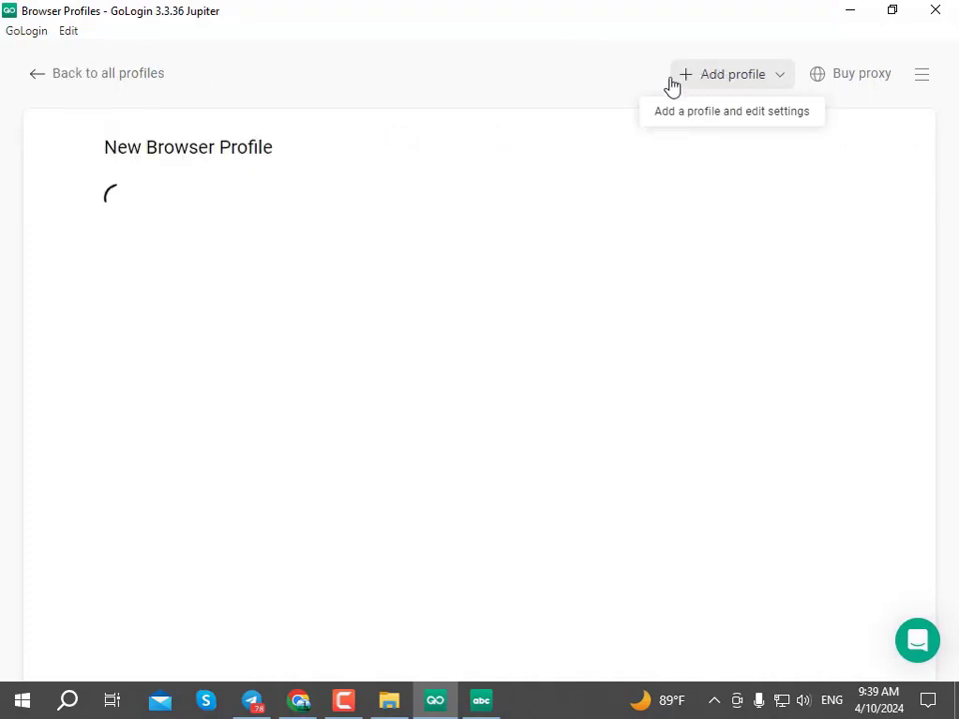
click(268, 358)
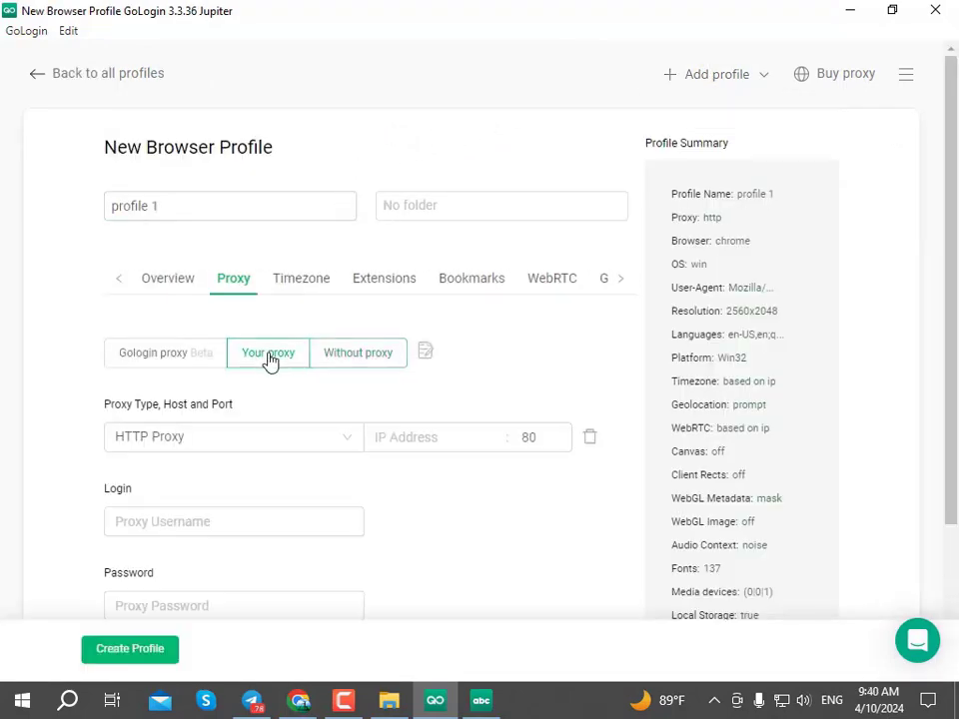
click(325, 448)
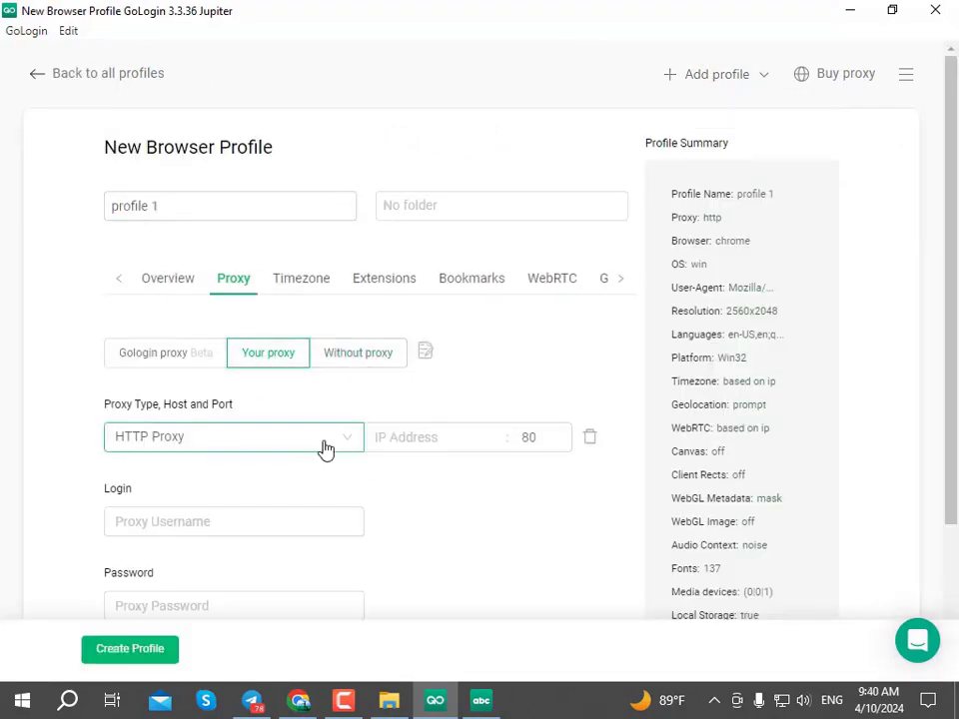
click(389, 408)
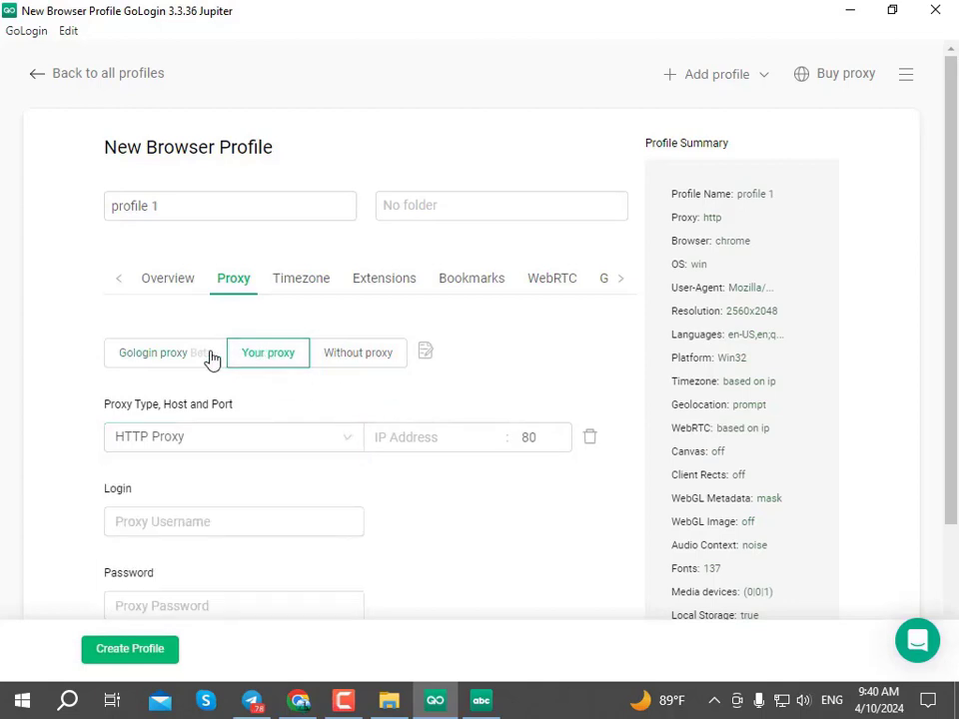
Step: Set the new profile's proxy source to Gologin proxy and look through the available countries, keeping France
click(212, 358)
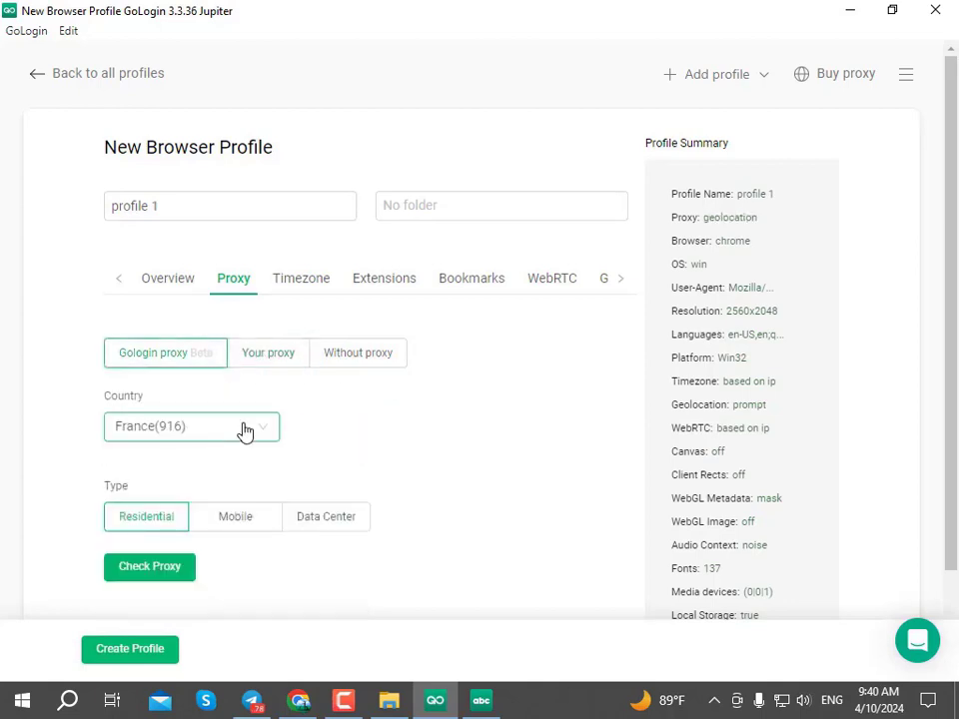
click(245, 430)
scroll(225, 502, down, 20)
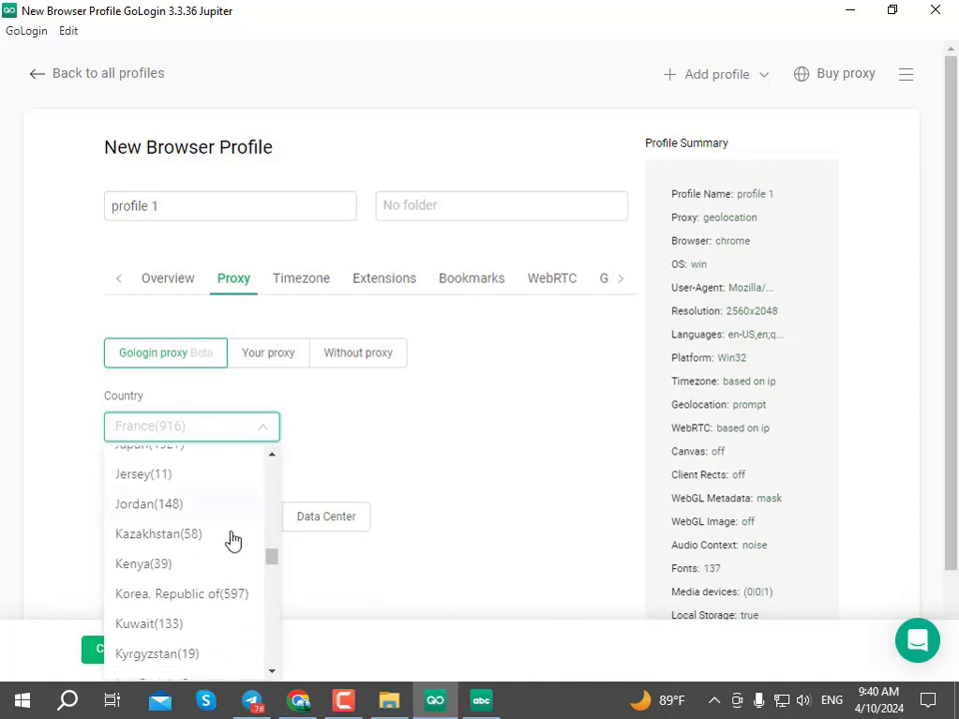
scroll(232, 540, down, 20)
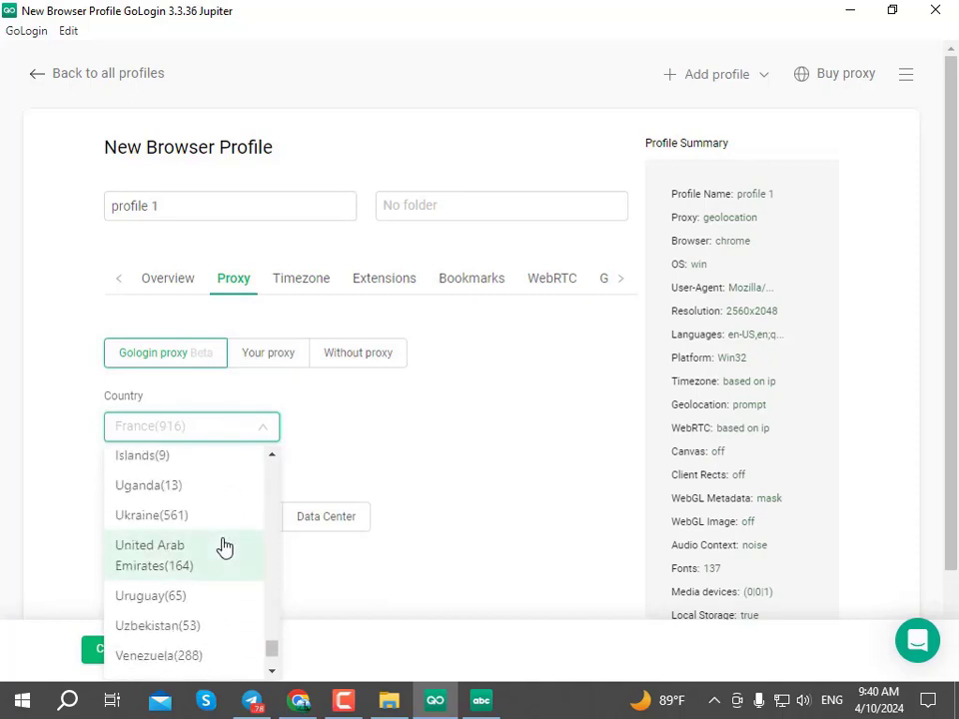
scroll(224, 539, down, 5)
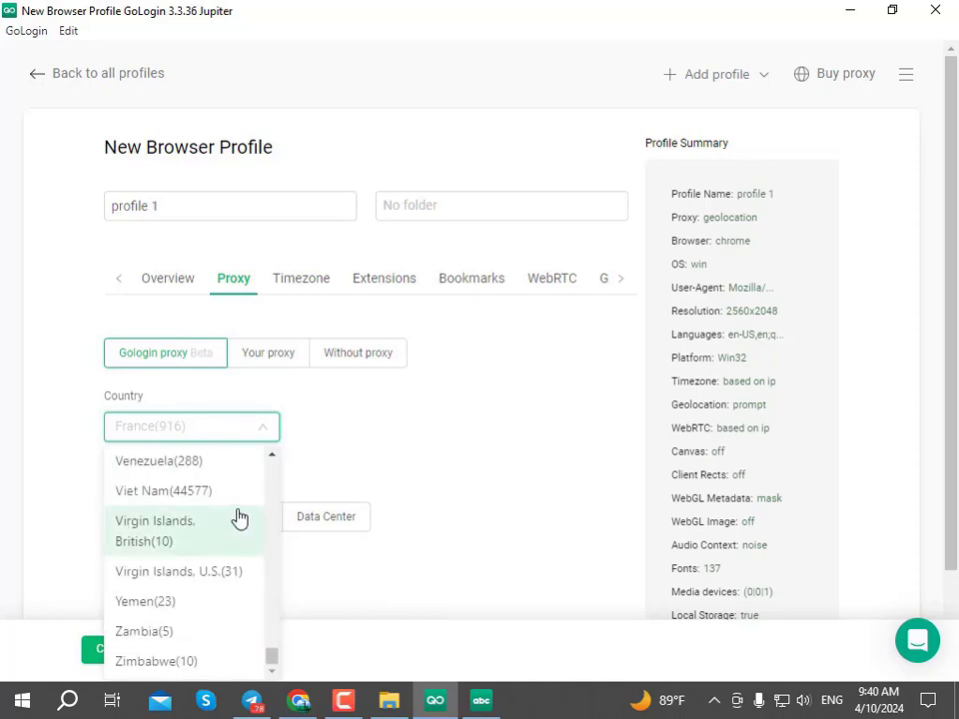
scroll(239, 499, up, 15)
scroll(253, 468, up, 4)
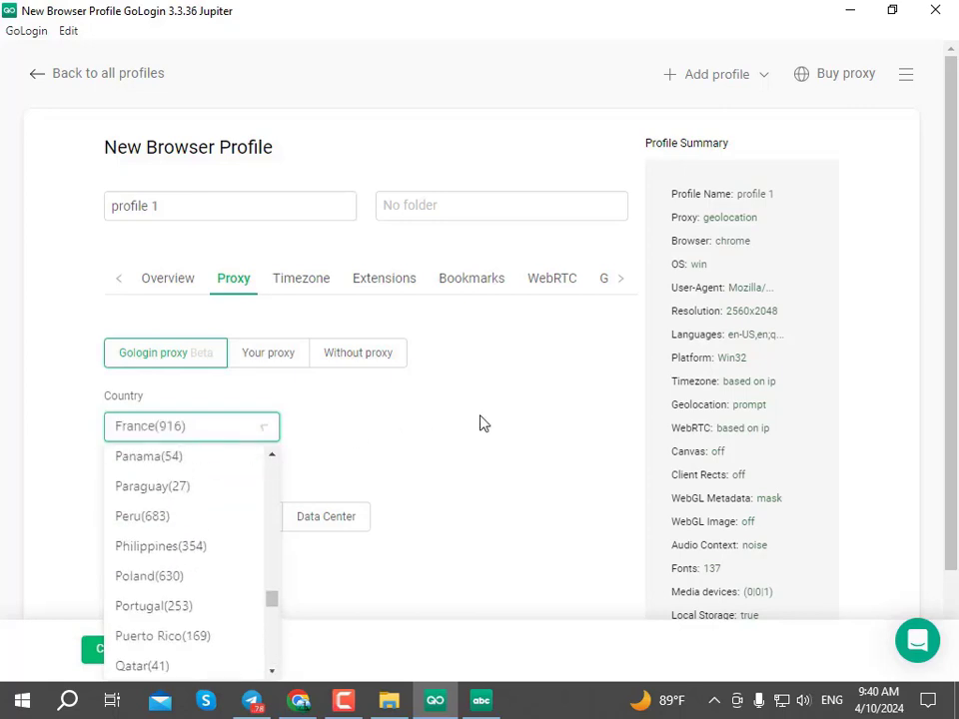
click(480, 424)
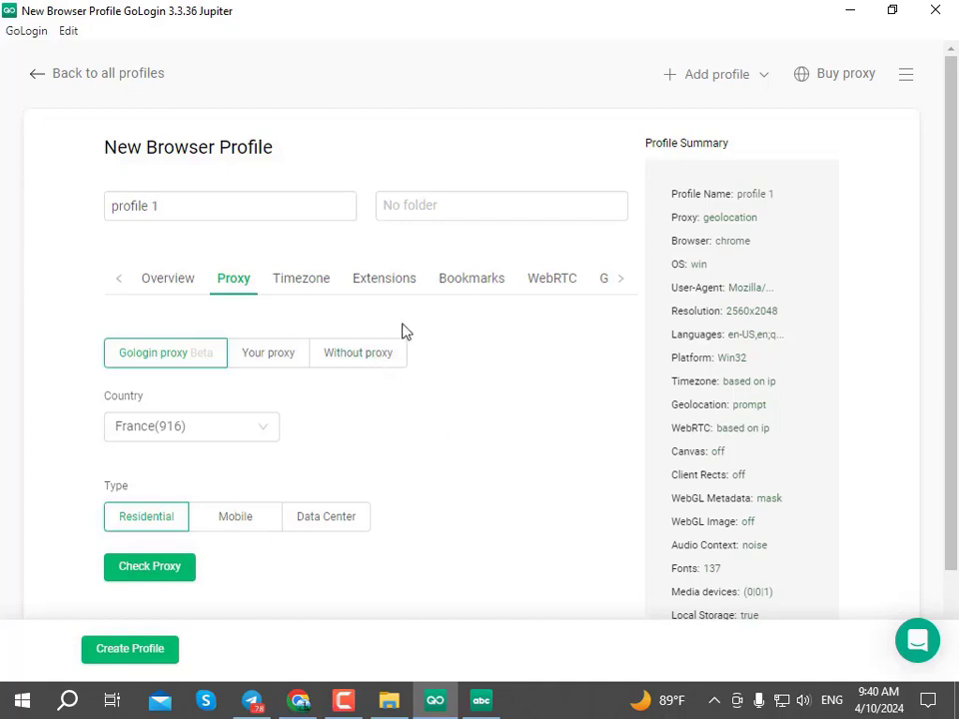
Step: Restore the window from full size and look through the new profile's extensions, bookmarks, WebRTC, advanced and cookies settings
double_click(652, 20)
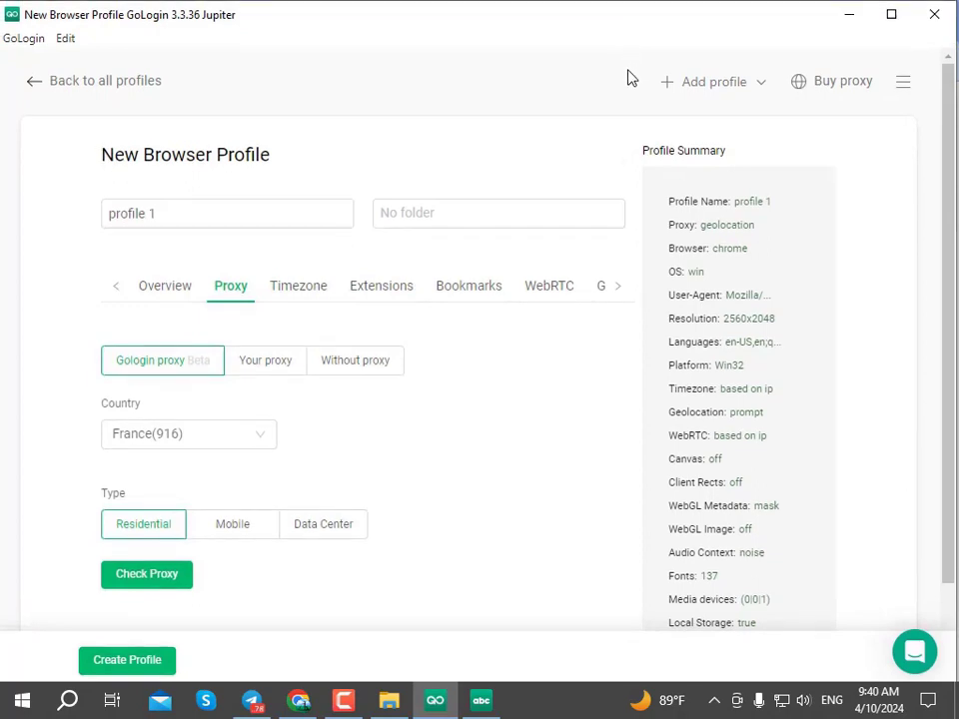
click(400, 292)
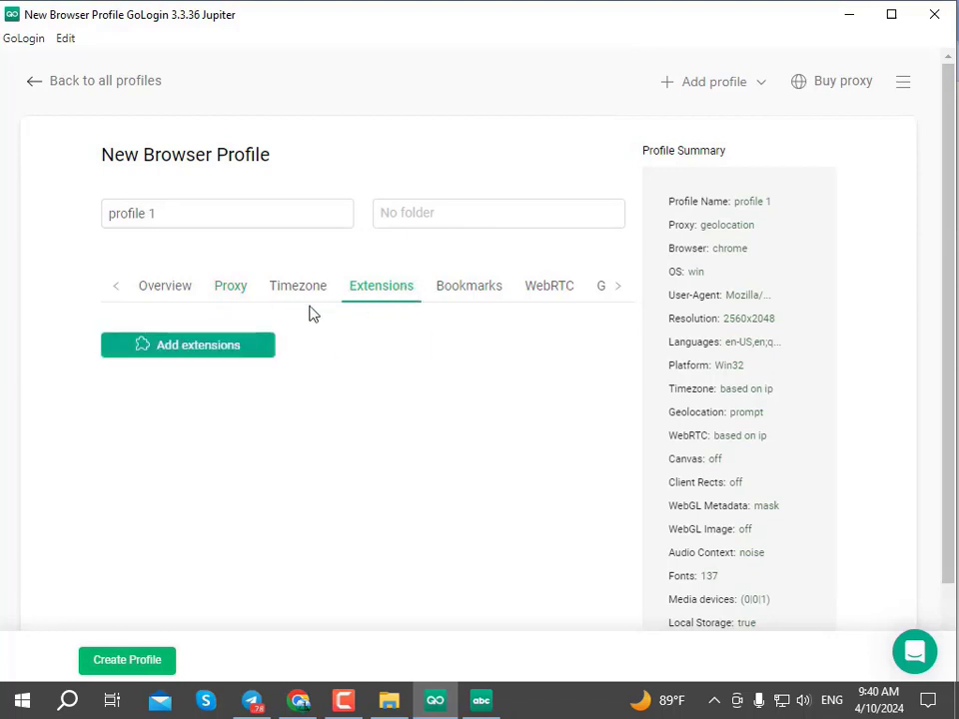
click(617, 286)
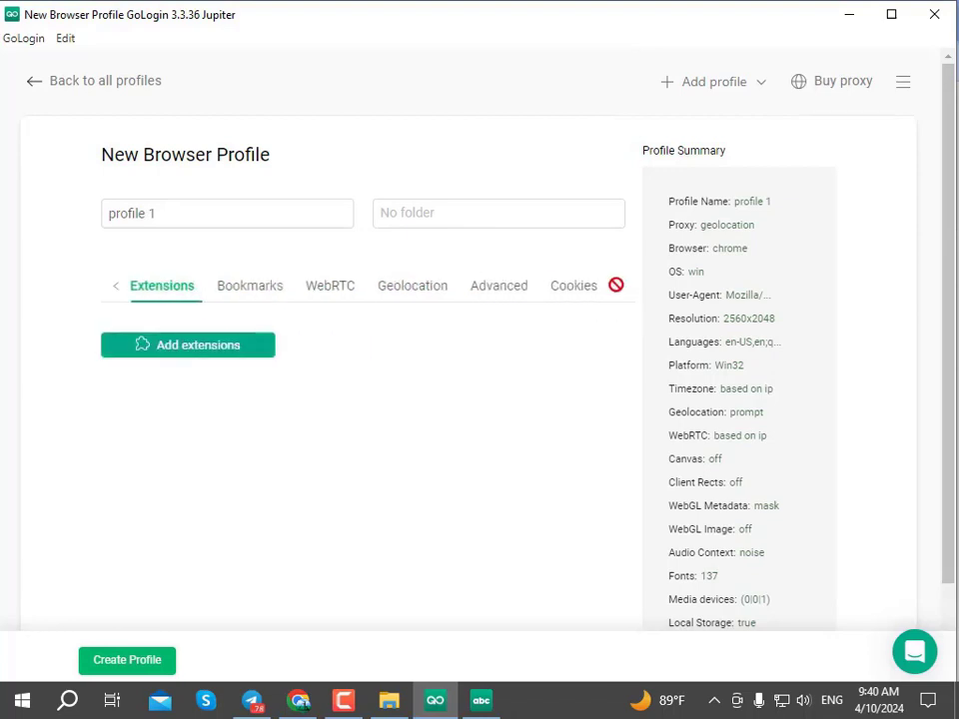
click(405, 290)
click(334, 292)
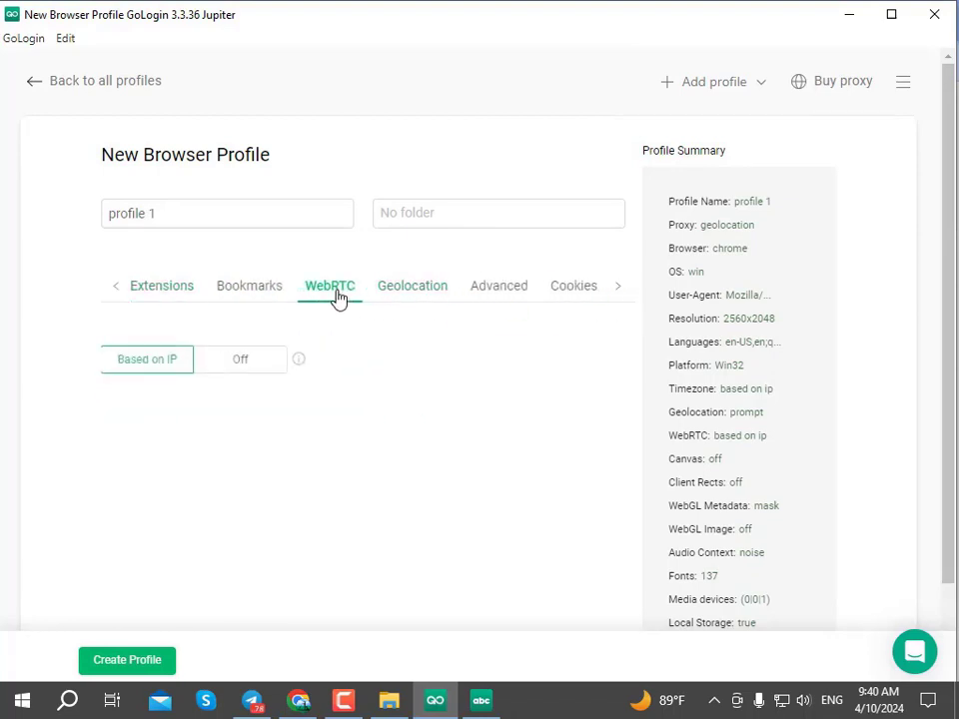
click(257, 288)
click(466, 293)
click(272, 291)
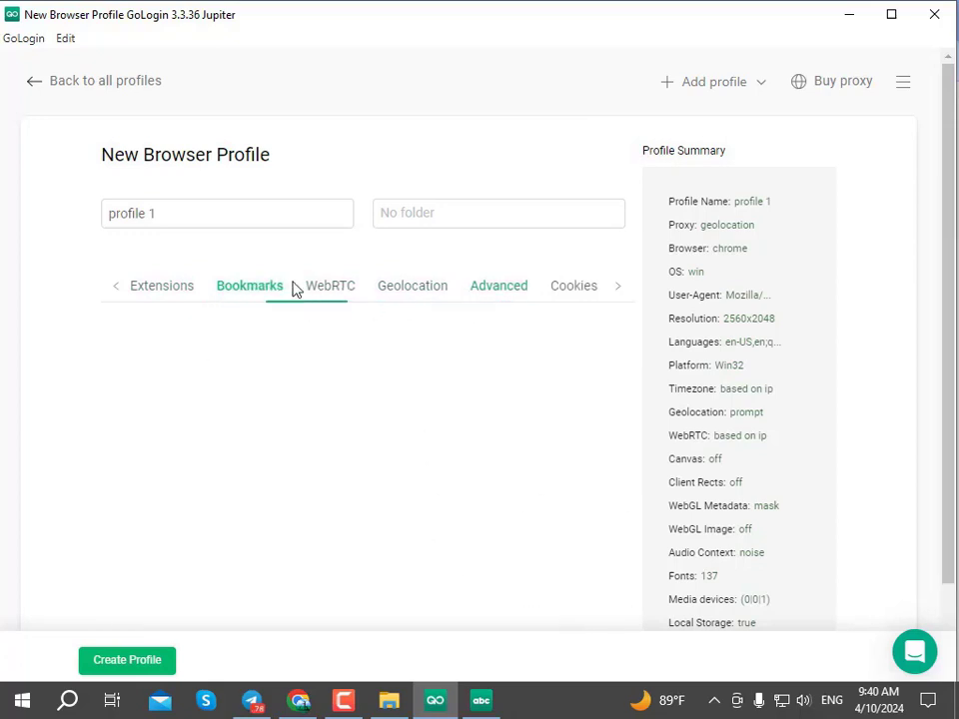
click(332, 294)
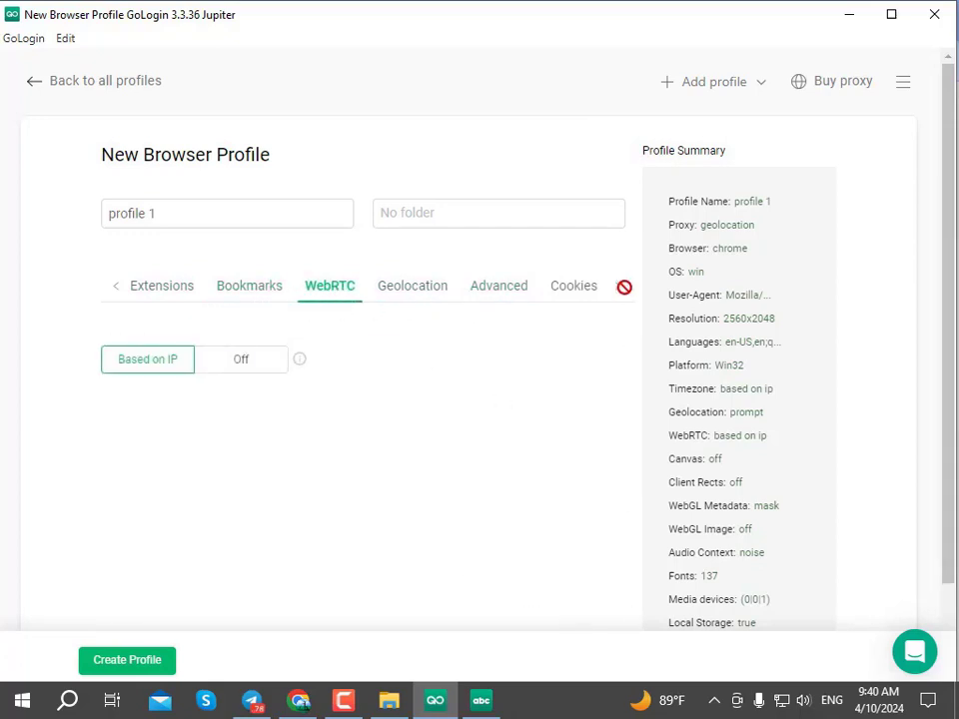
click(572, 298)
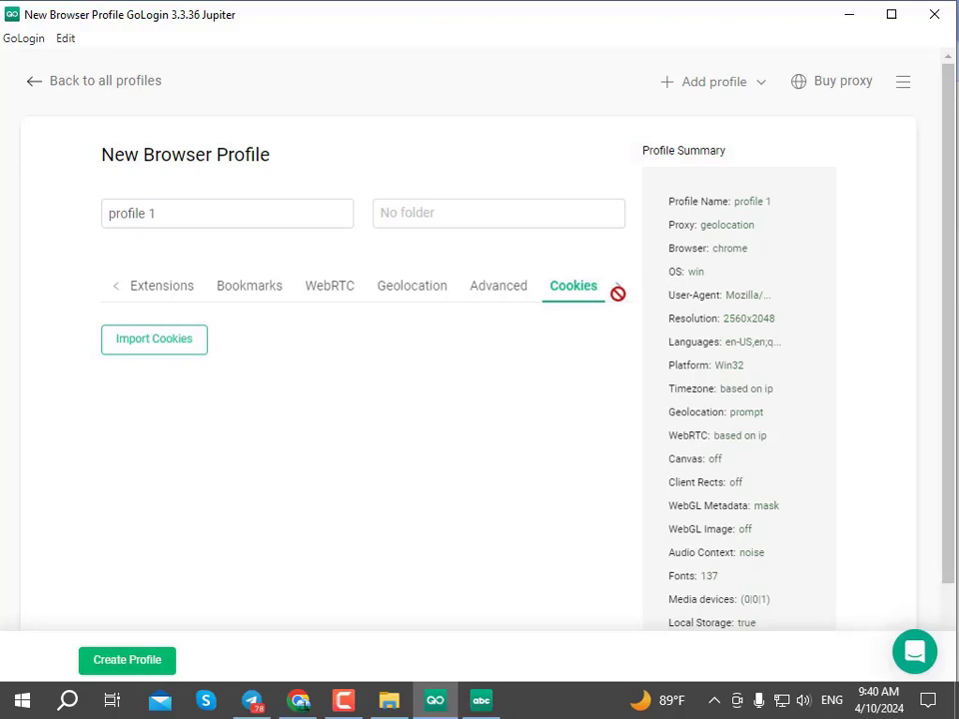
Step: Examine the new profile's advanced navigator settings and the list of selectable Orbita browser versions
click(489, 292)
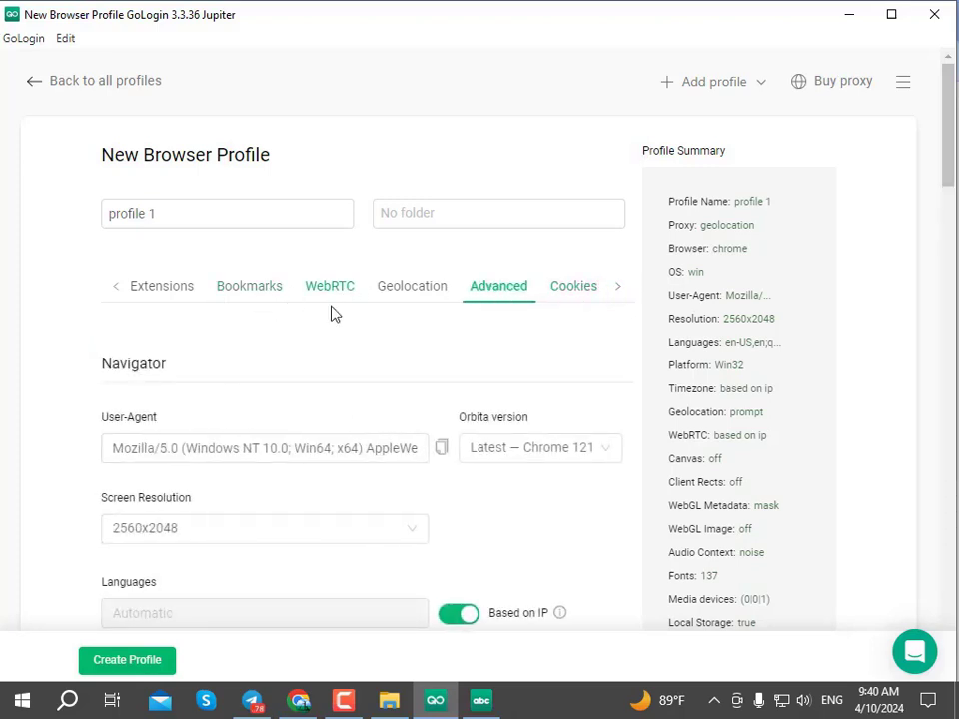
scroll(300, 320, down, 1)
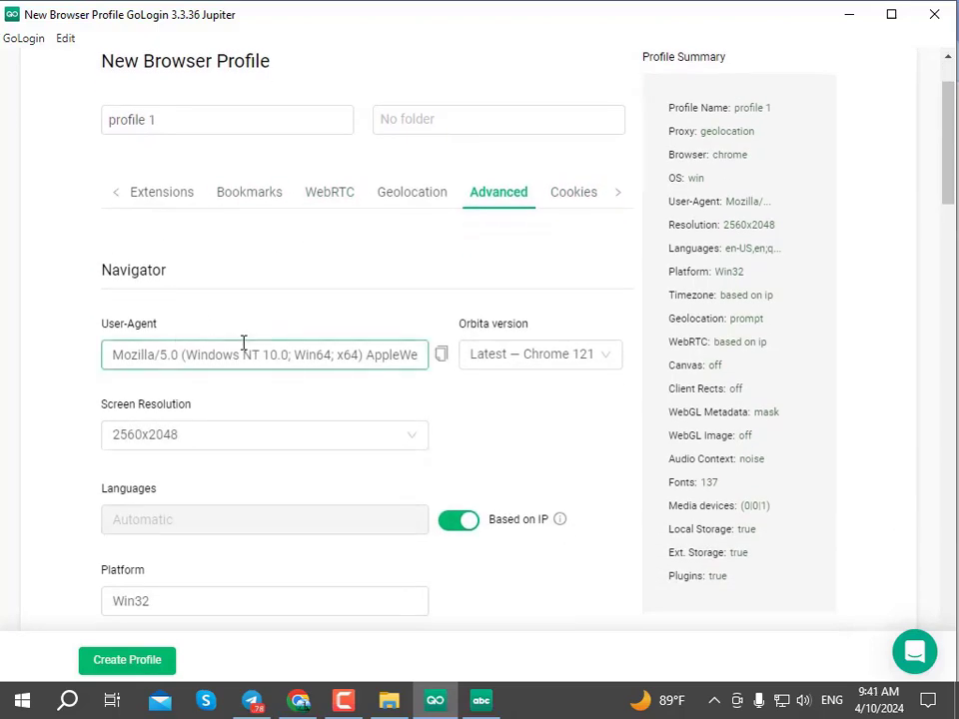
scroll(280, 342, down, 1)
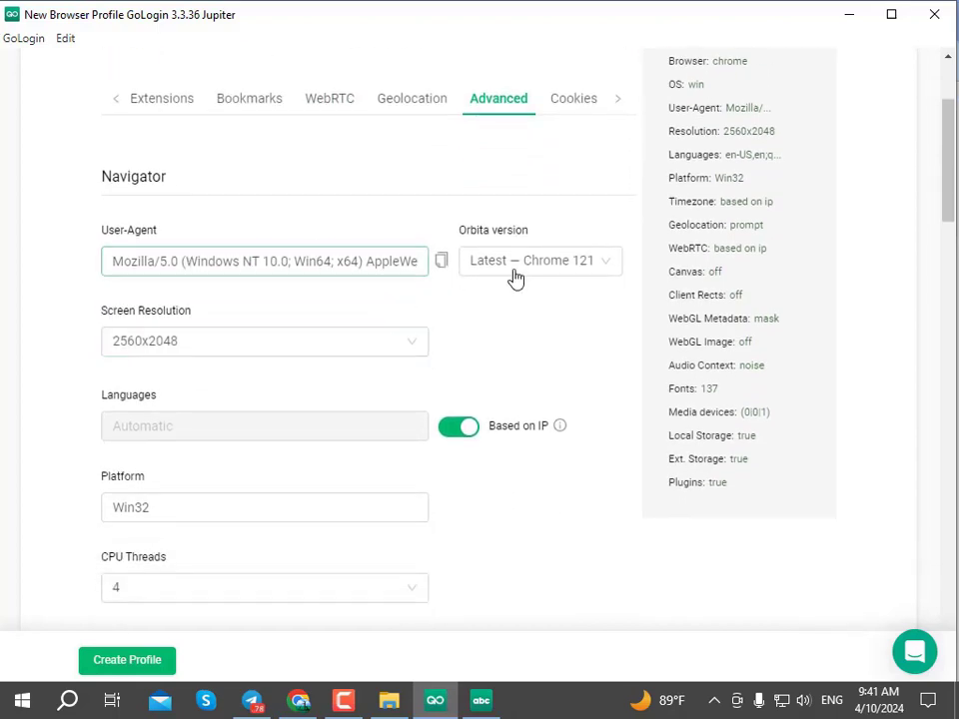
click(614, 266)
scroll(530, 369, down, 3)
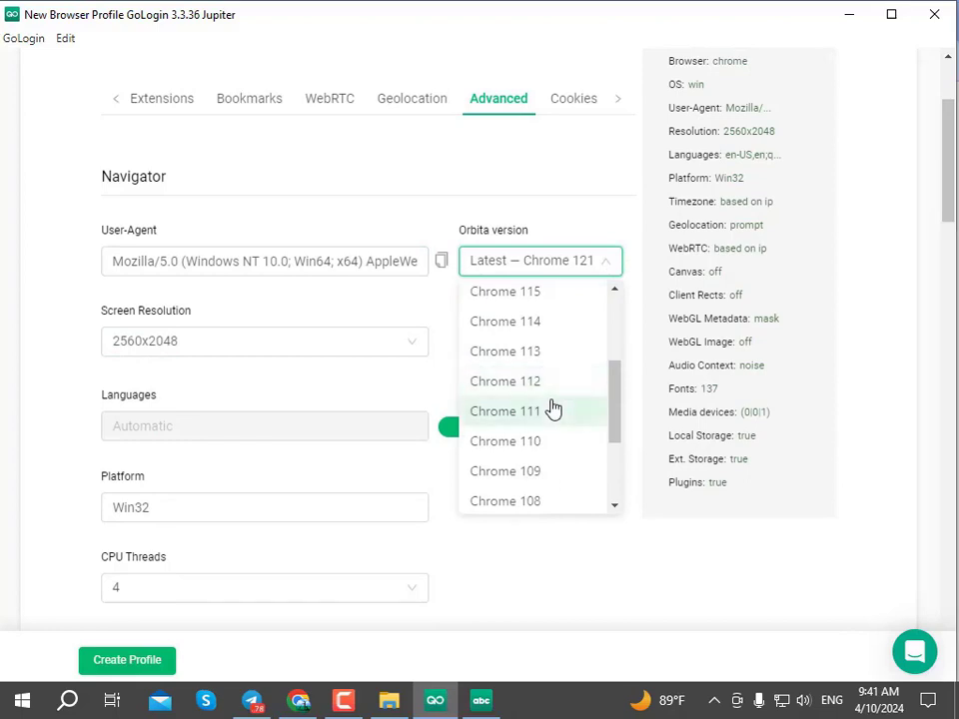
scroll(554, 409, down, 2)
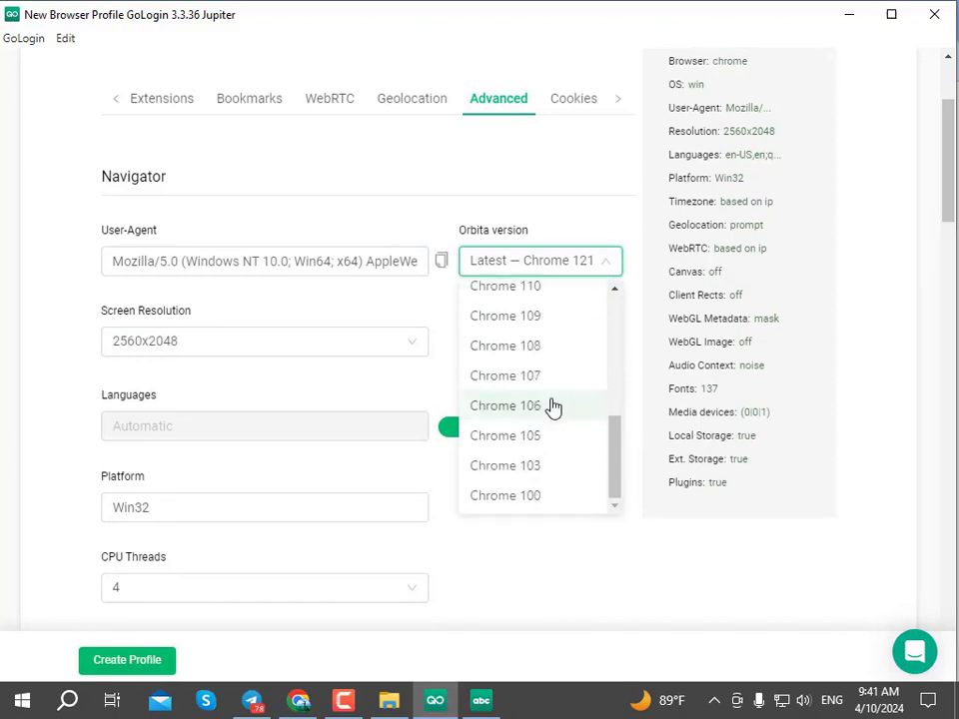
click(417, 210)
scroll(584, 165, up, 2)
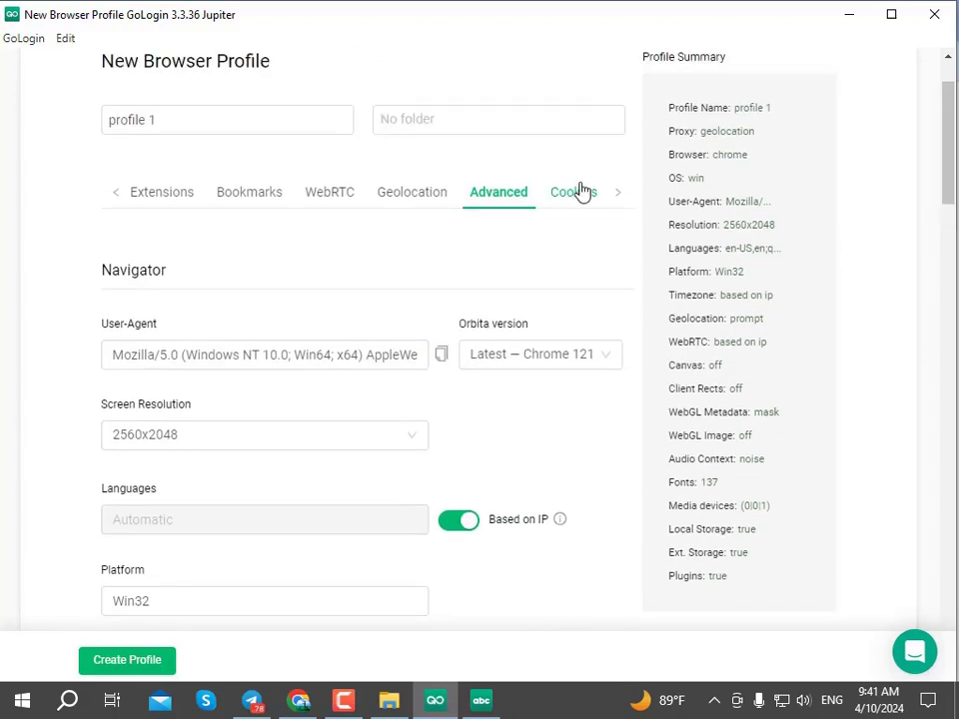
Step: Review the new profile's cookie import, extensions and operating system options, and reopen its advanced settings
click(579, 193)
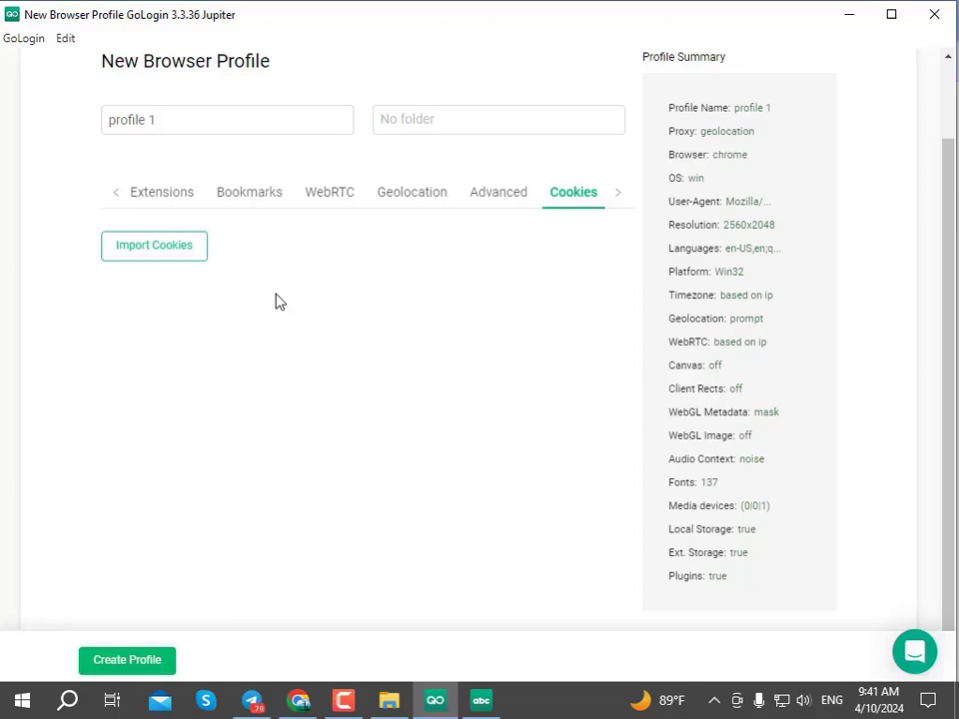
click(278, 193)
click(201, 191)
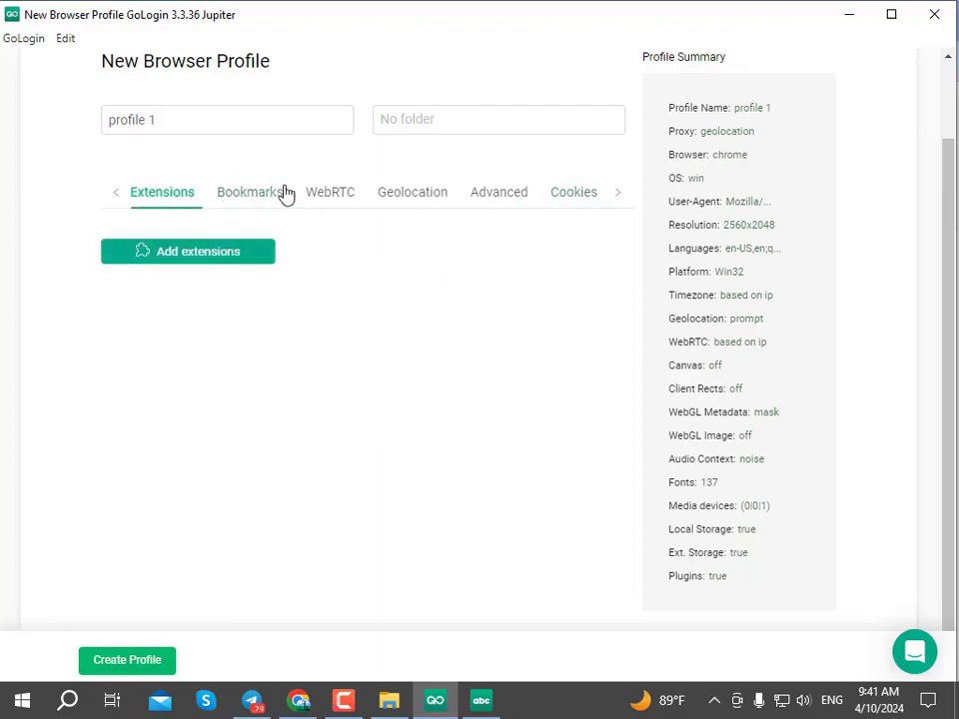
click(117, 195)
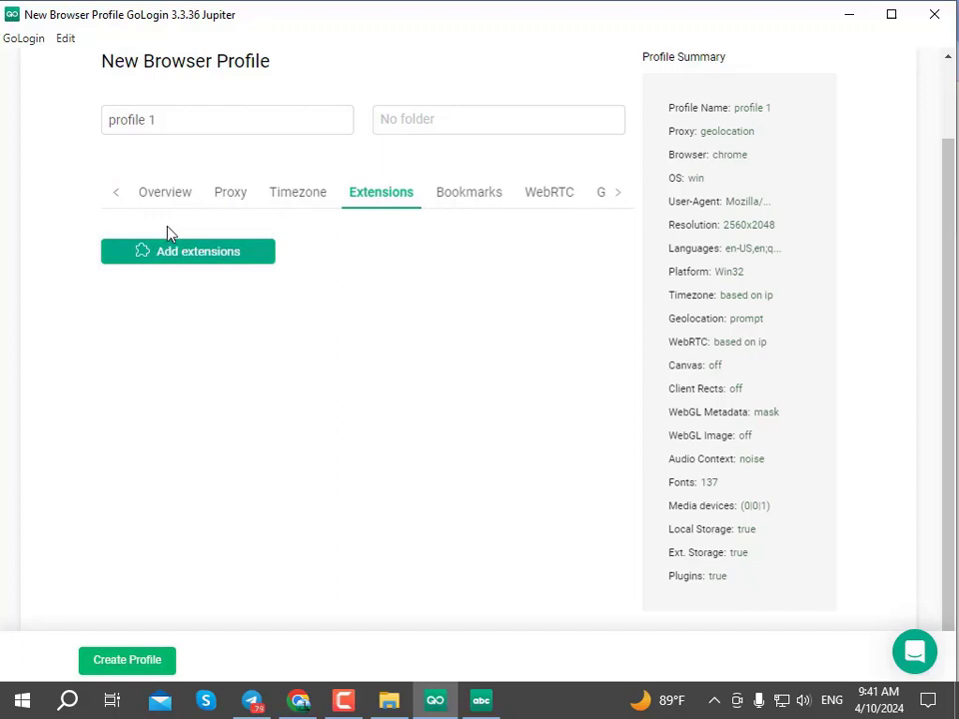
click(168, 196)
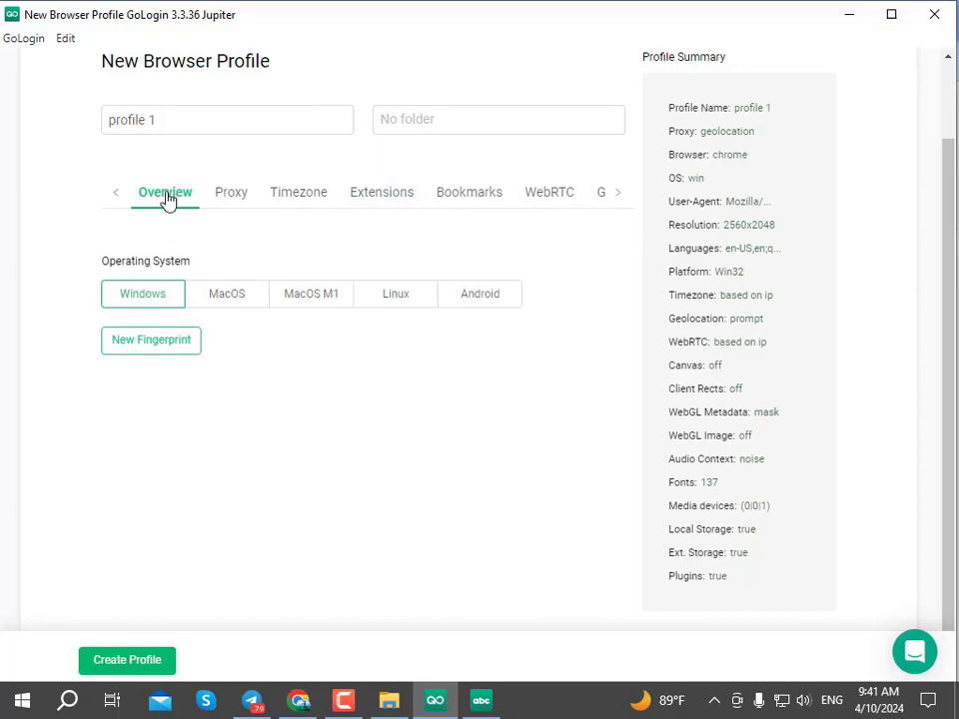
click(615, 196)
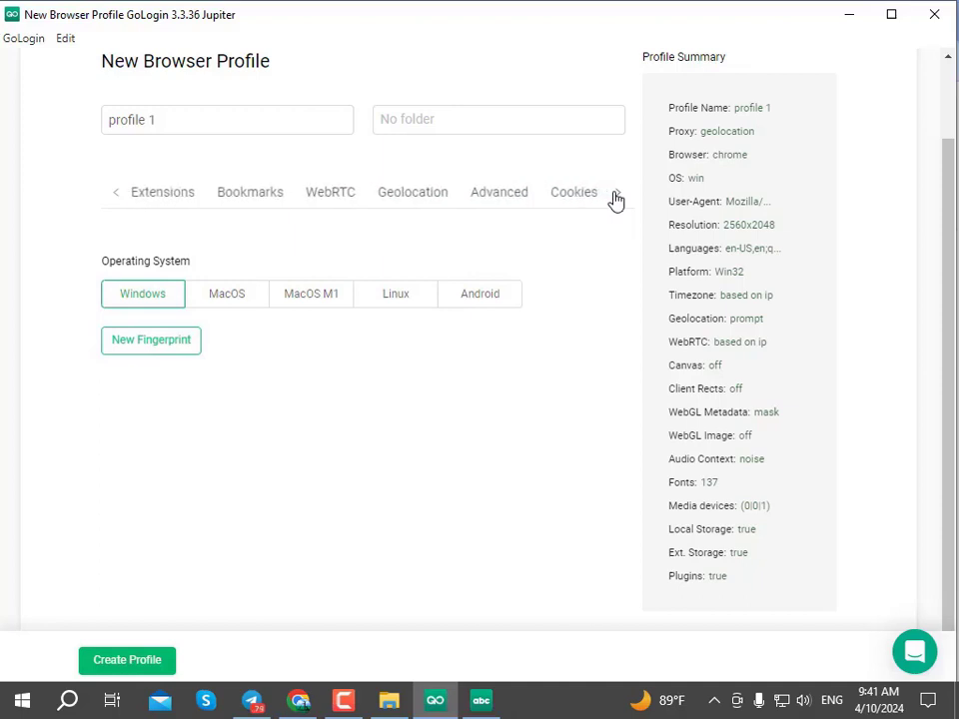
click(494, 207)
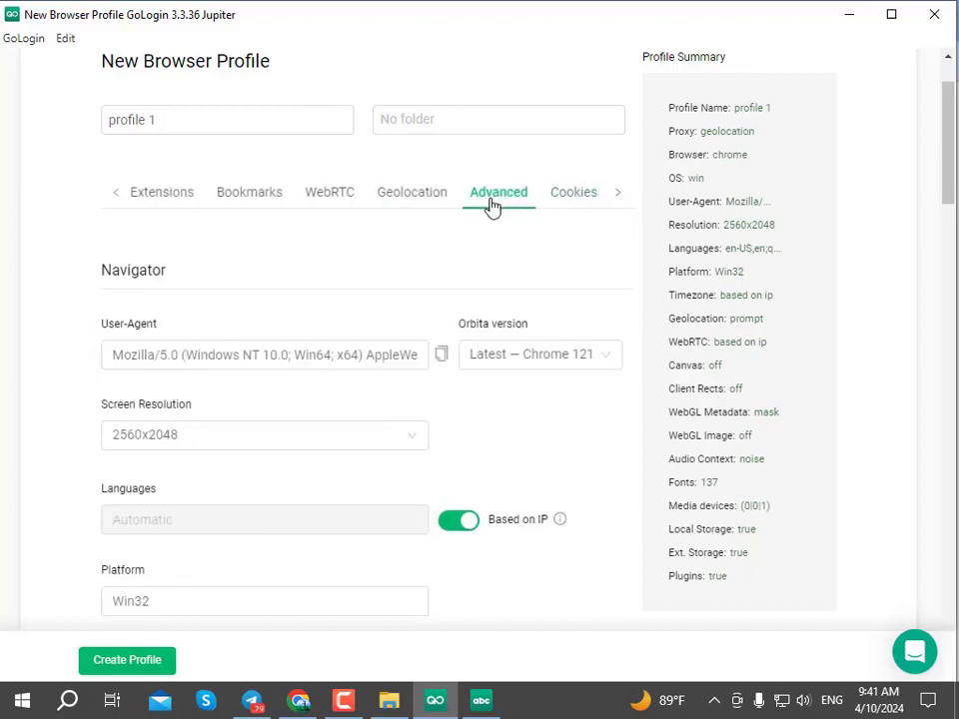